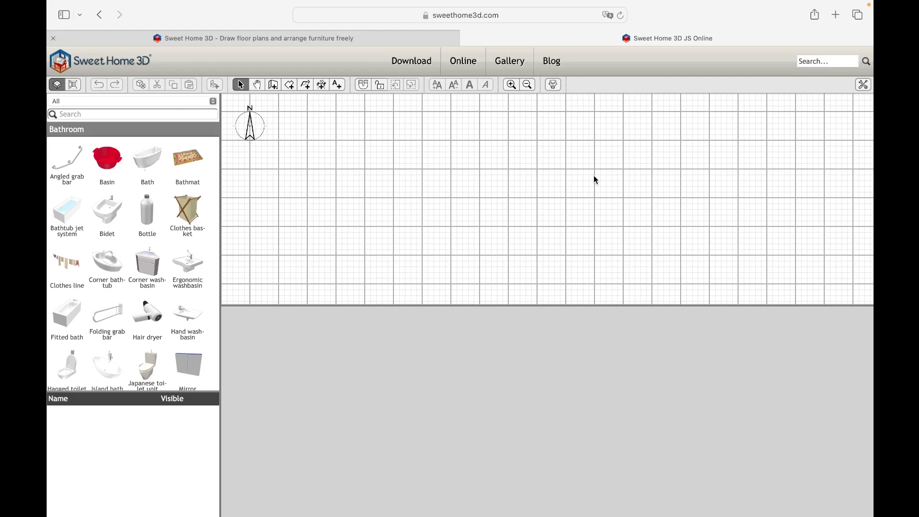
# - Log in to the Sweet Home 3D website with the saved account via the forum
pyautogui.click(278, 39)
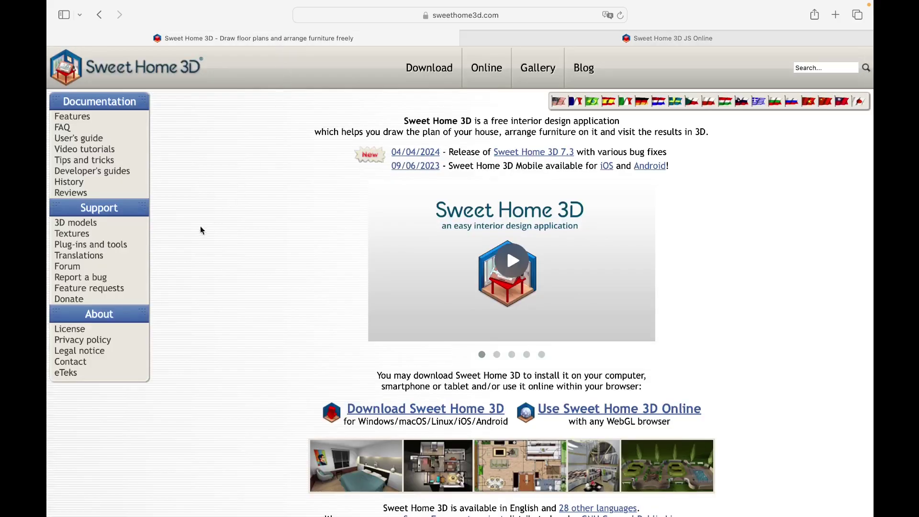
pyautogui.click(77, 269)
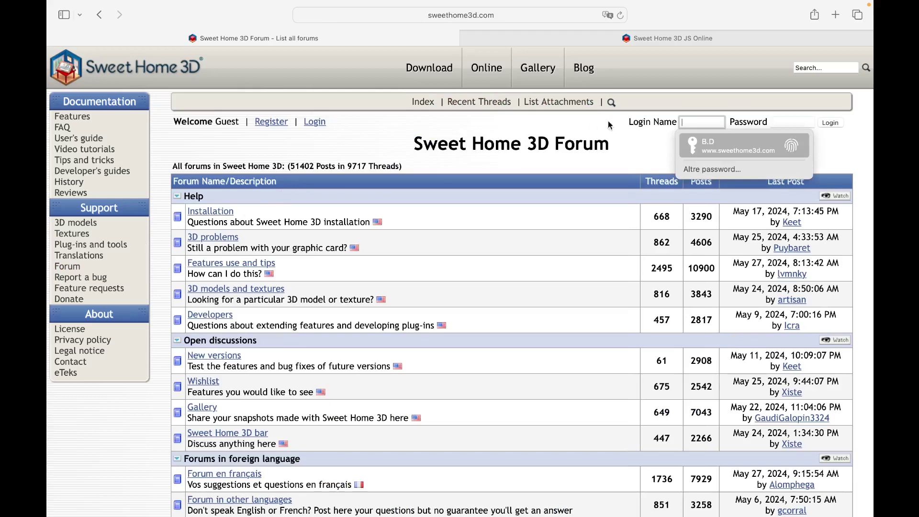
pyautogui.click(740, 145)
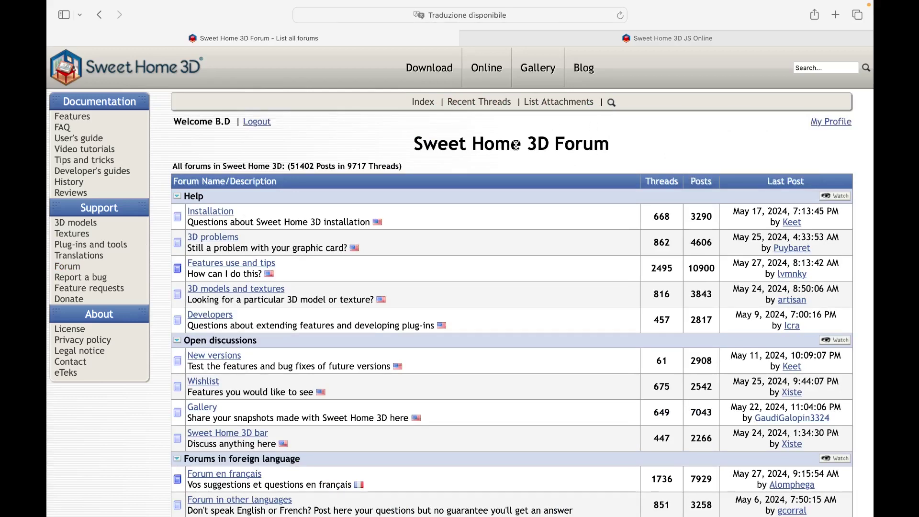
# - Create a new online home named '03' in the Online manager
pyautogui.click(486, 69)
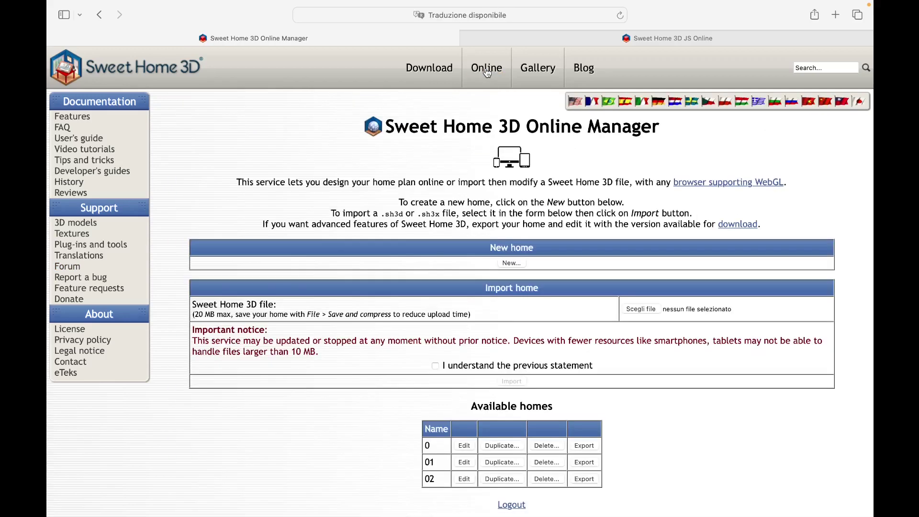
pyautogui.click(507, 262)
pyautogui.write('03')
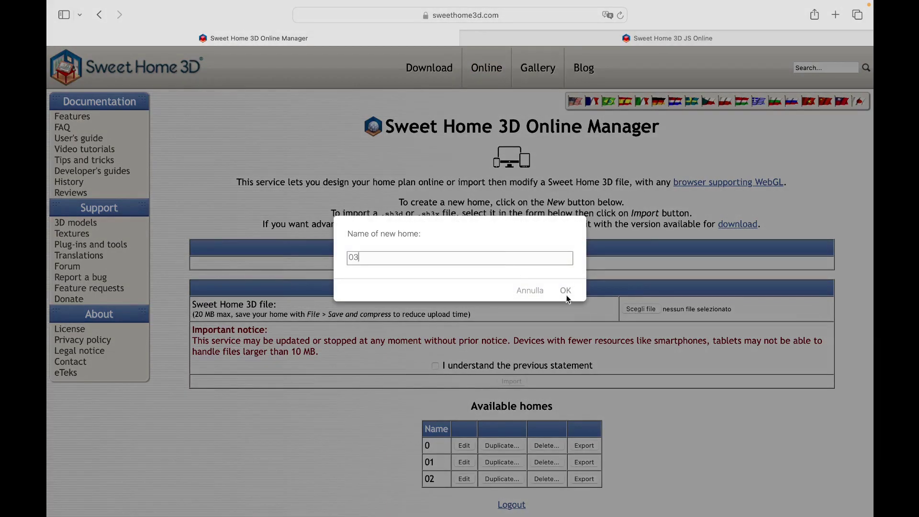
pyautogui.click(566, 294)
pyautogui.scroll(-2, 507, 412)
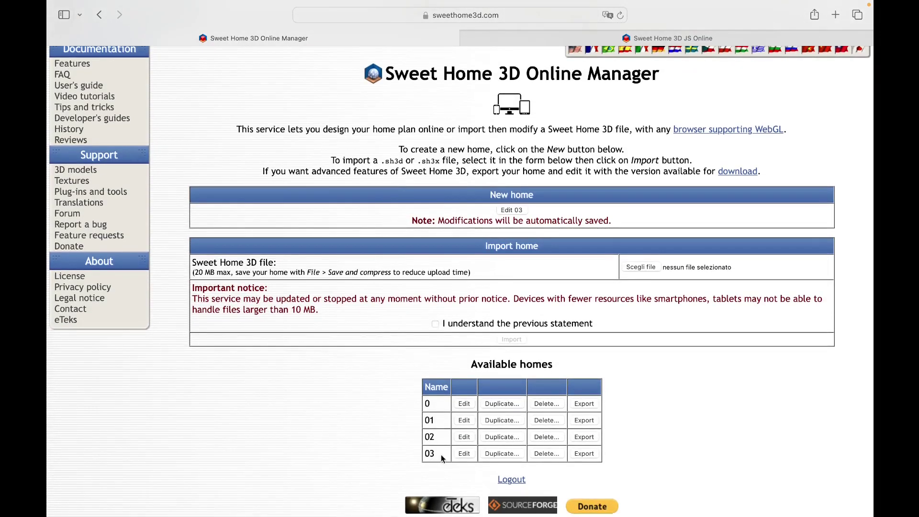
# - Open home 03 in the online editor and start the Import background image wizard, cancelling the file chooser
pyautogui.click(462, 453)
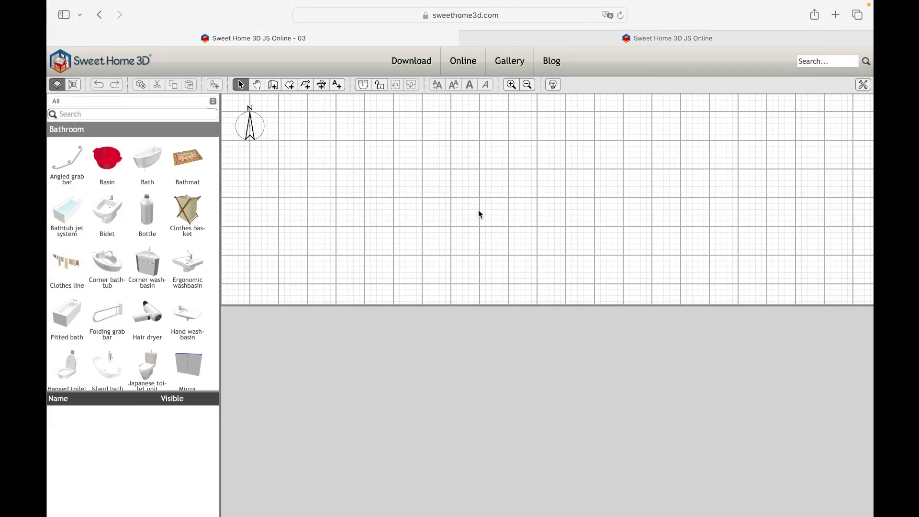
pyautogui.rightClick(601, 190)
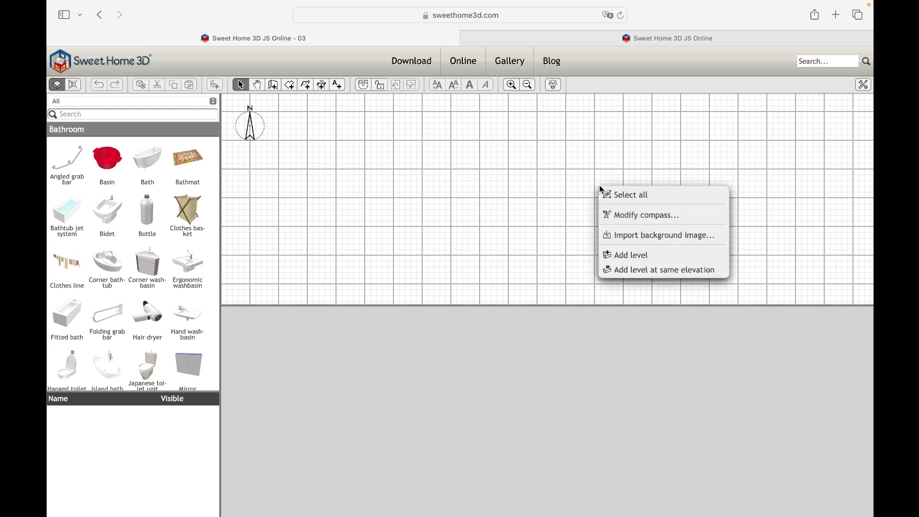
pyautogui.click(638, 236)
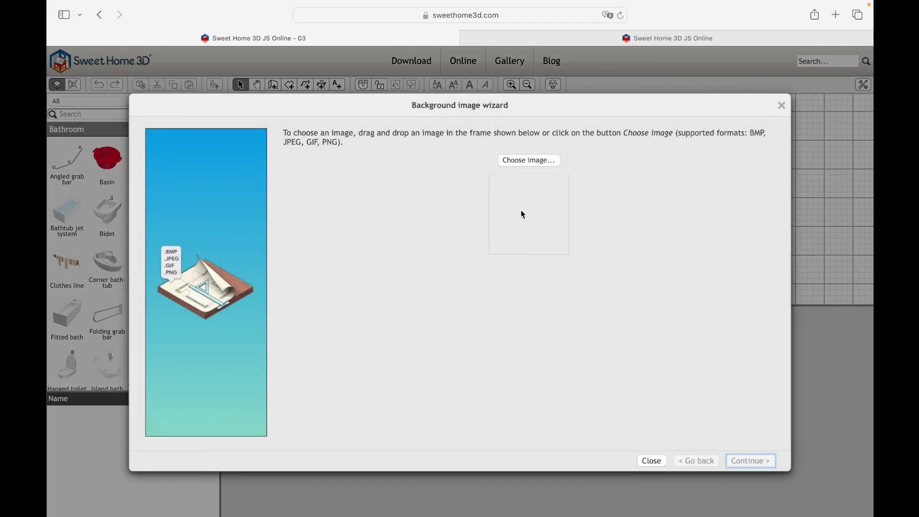
pyautogui.click(541, 162)
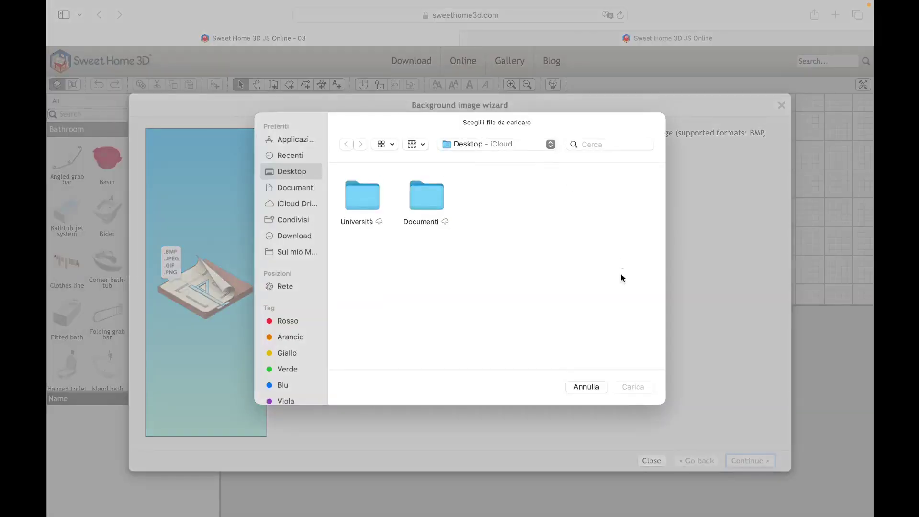
pyautogui.click(588, 386)
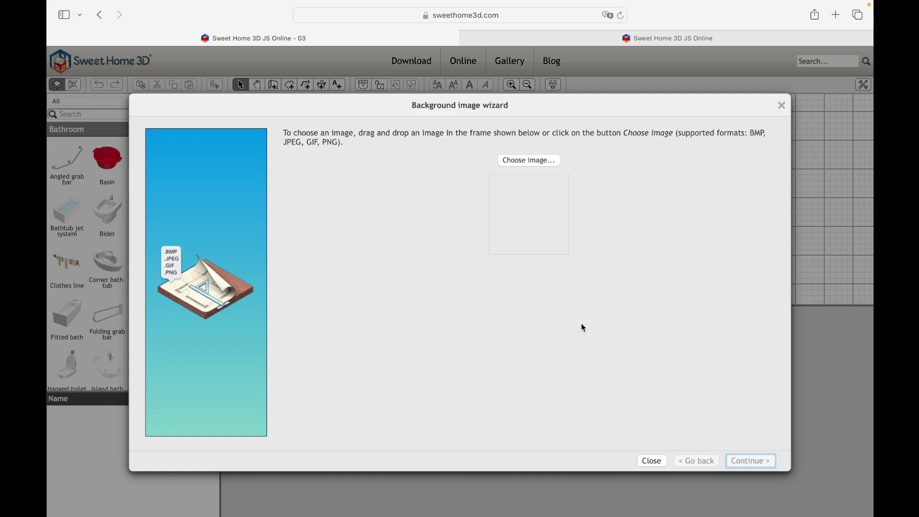
# - Search the web for 'freepik' in a new Safari tab
pyautogui.click(836, 15)
pyautogui.write('freepik')
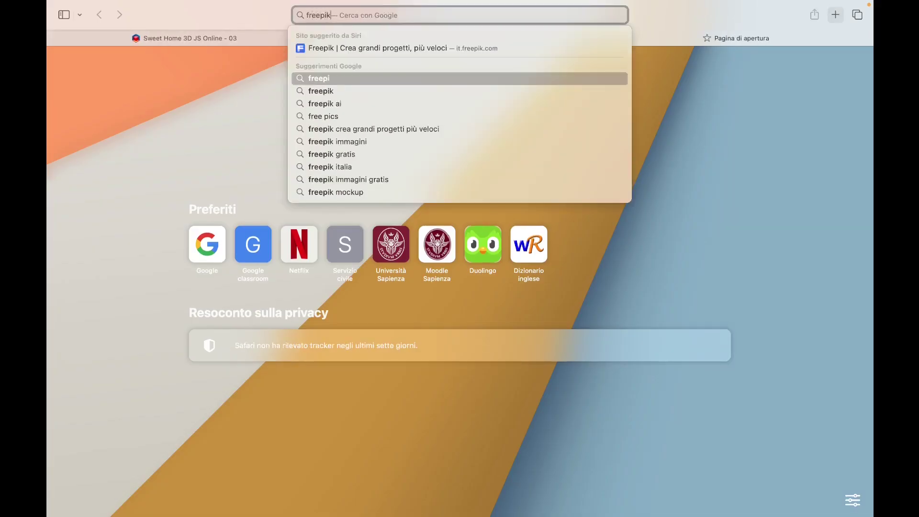
pyautogui.press('Return')
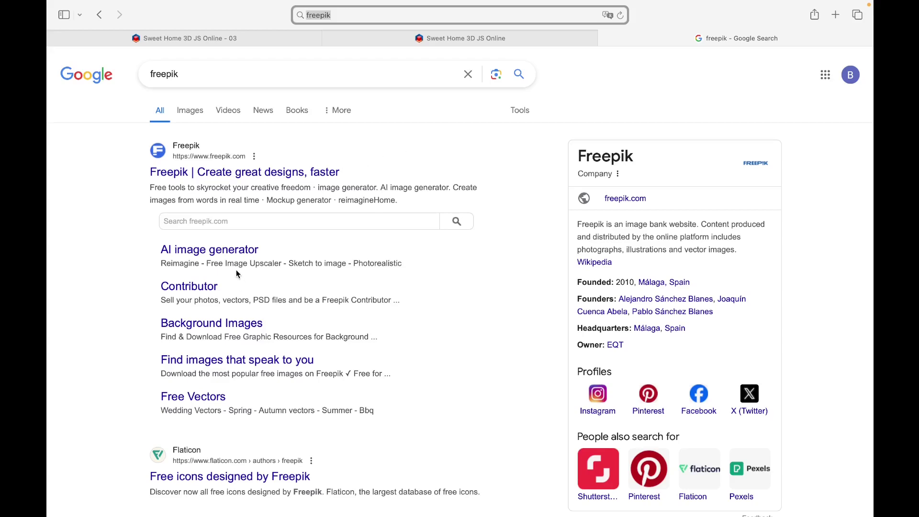
# - Search Freepik for 'floor plan', dismissing the Google sign-in prompt and accepting the privacy notice
pyautogui.click(217, 174)
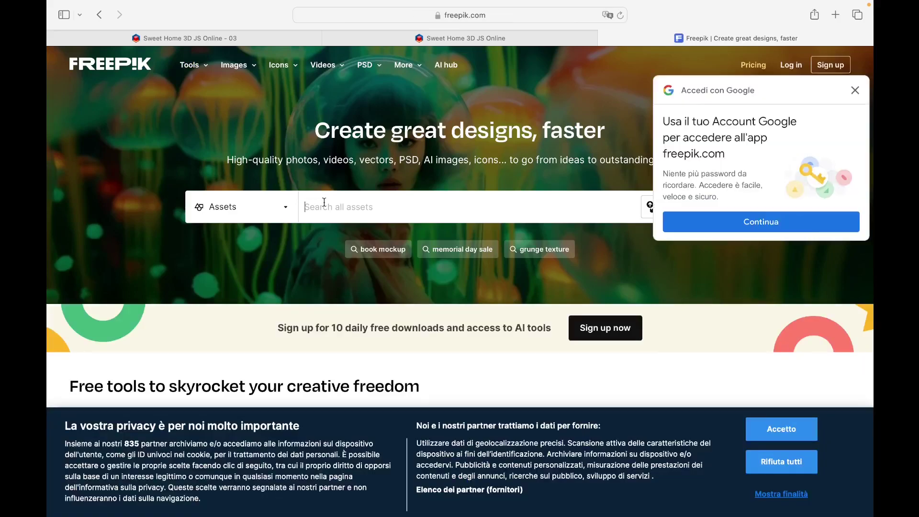
pyautogui.click(324, 202)
pyautogui.write('floor pl')
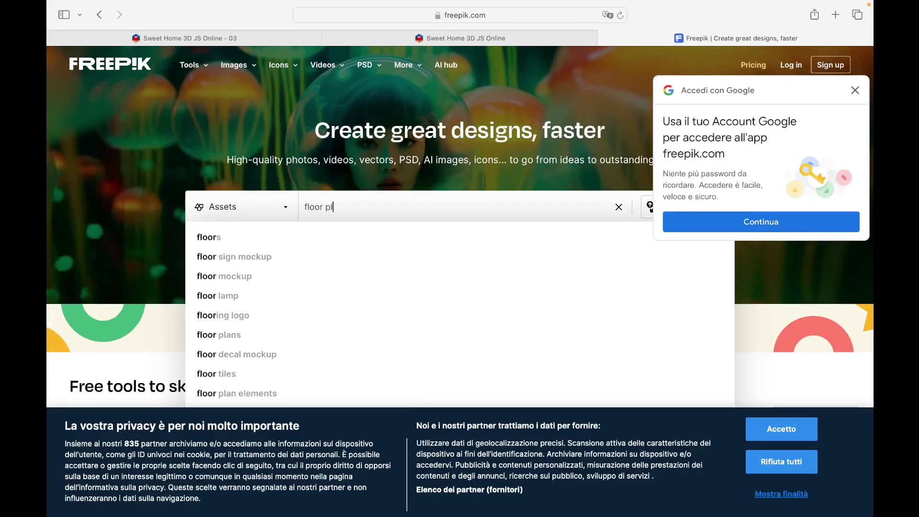
pyautogui.write('an')
pyautogui.press('Return')
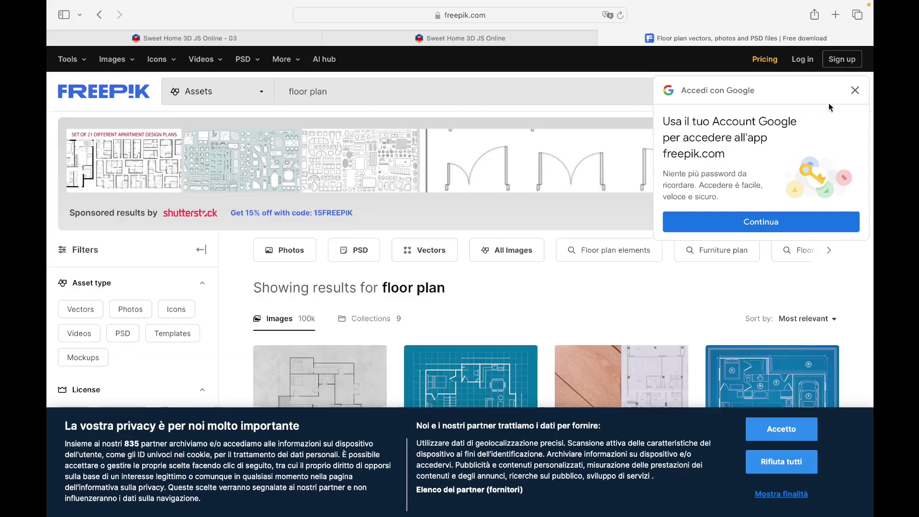
pyautogui.click(854, 90)
pyautogui.click(785, 428)
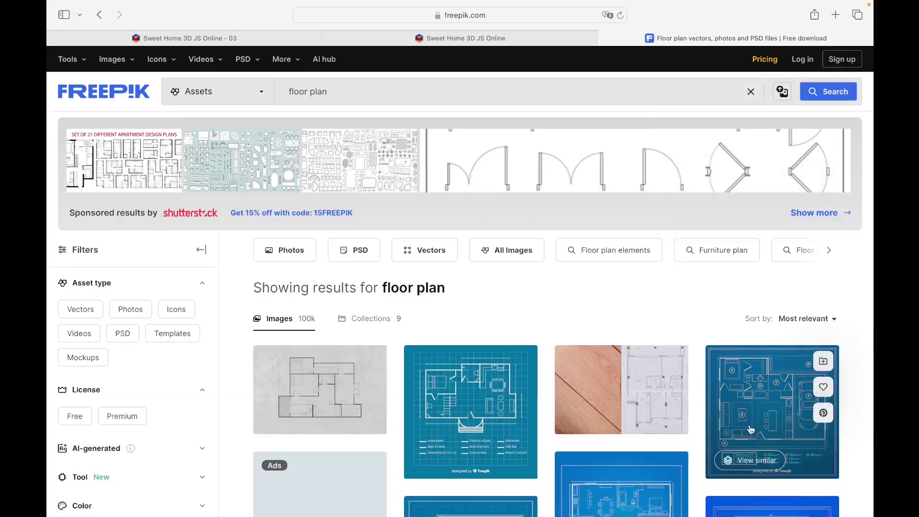
pyautogui.scroll(-7, 621, 437)
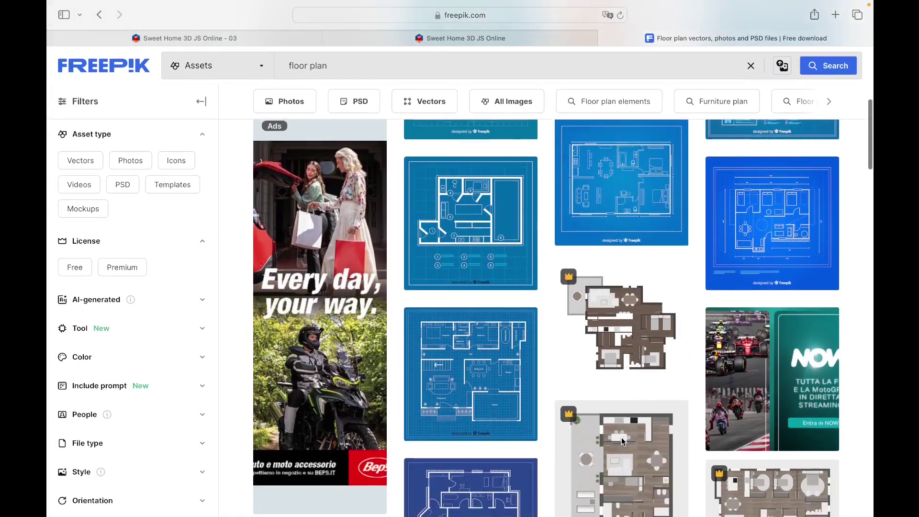
pyautogui.scroll(-10, 621, 437)
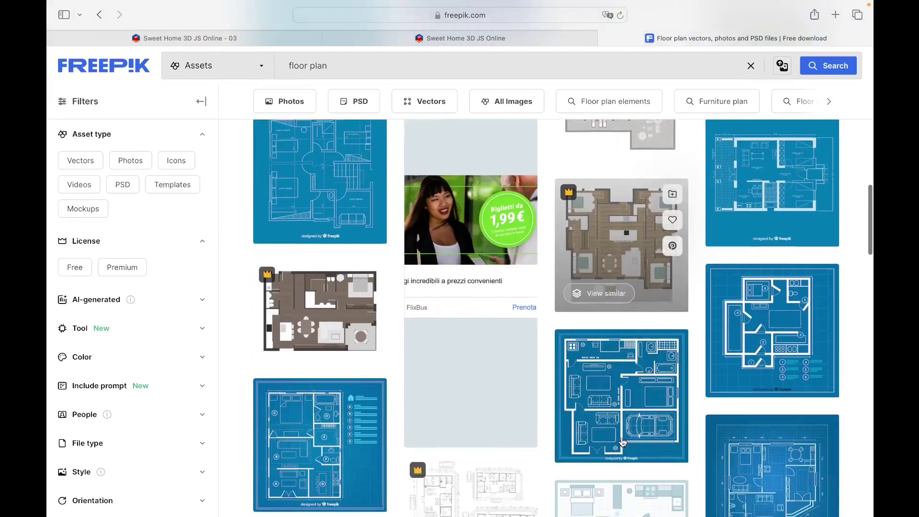
pyautogui.scroll(20, 621, 438)
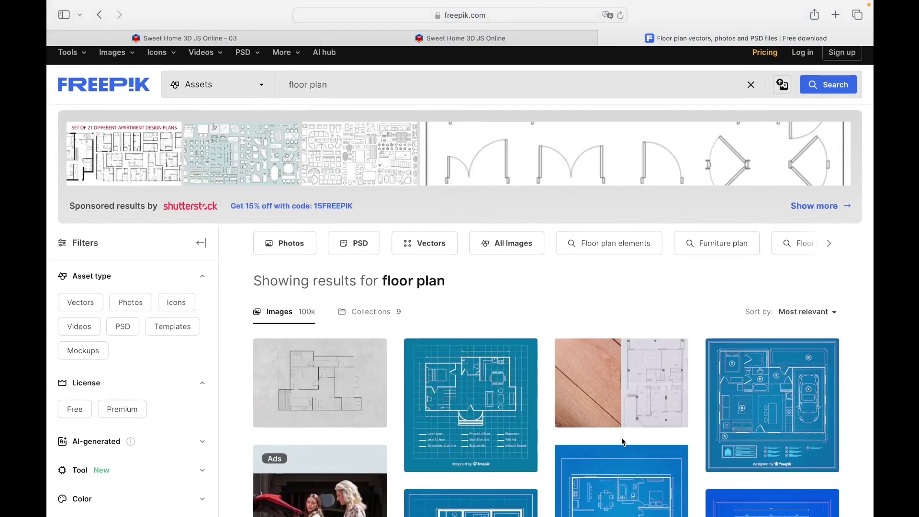
# - Download the first floor plan with furniture blueprint image at Original 5000 × 3333px size
pyautogui.click(328, 392)
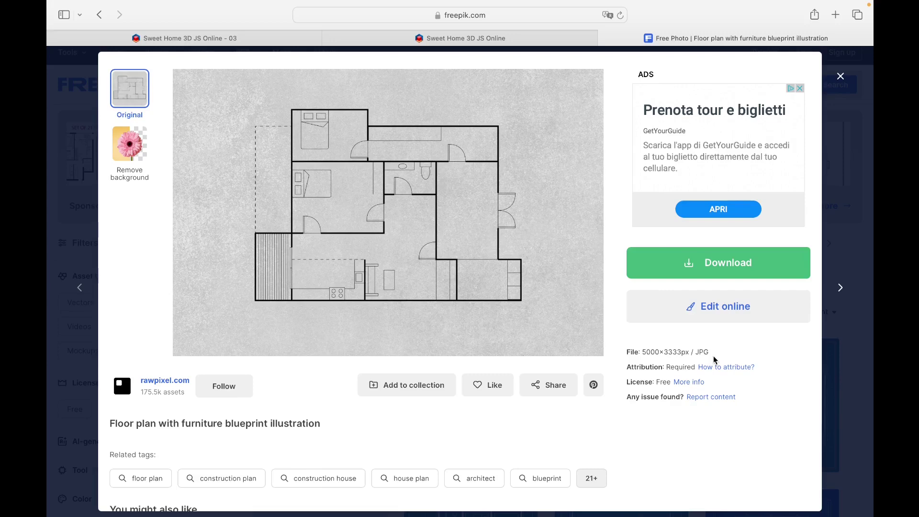
pyautogui.click(747, 266)
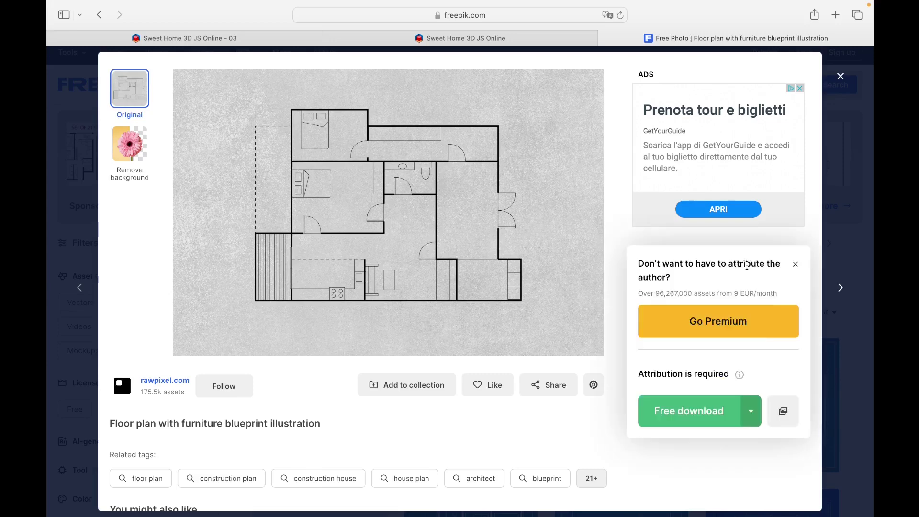
pyautogui.scroll(-2, 753, 374)
pyautogui.scroll(-2, 754, 374)
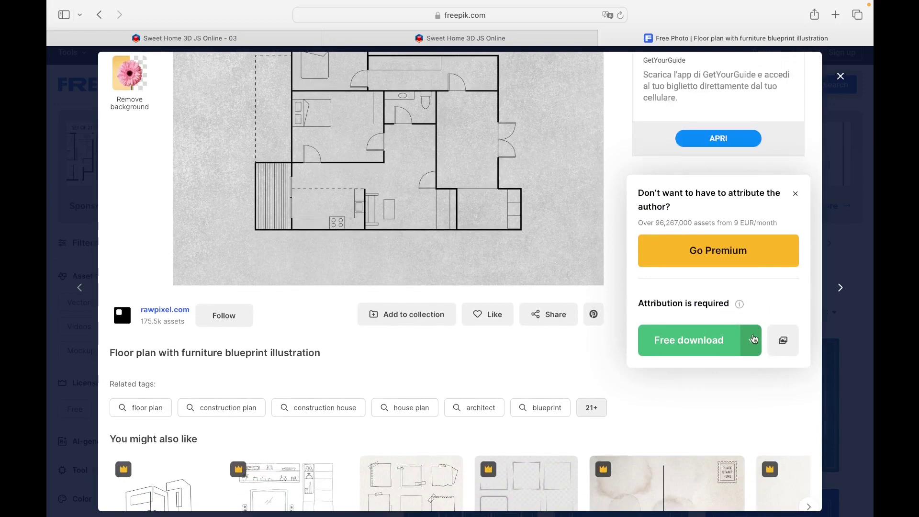
pyautogui.click(751, 340)
pyautogui.scroll(-2, 752, 344)
pyautogui.scroll(-1, 752, 344)
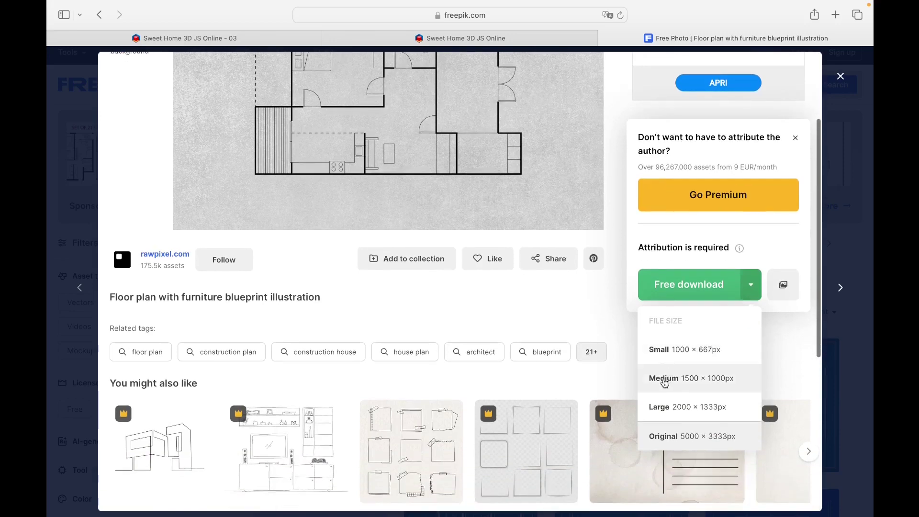
pyautogui.click(663, 436)
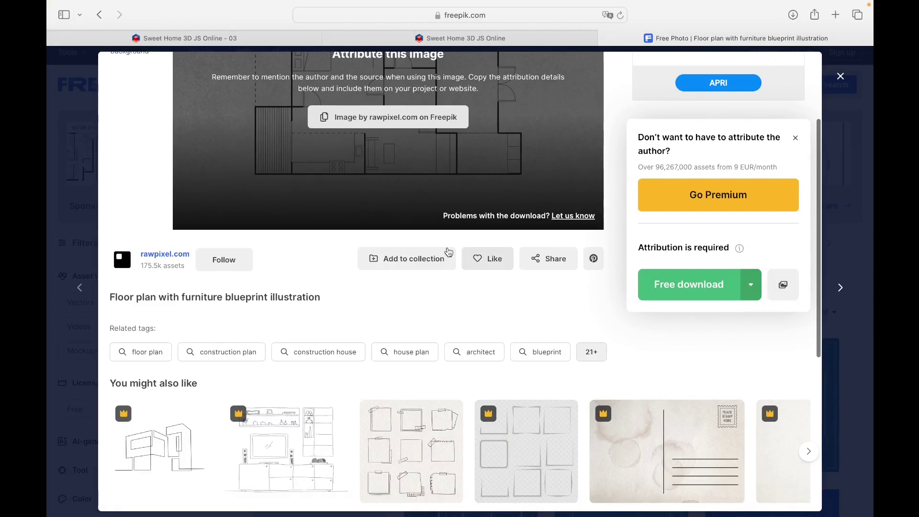
# - Move the downloaded floor plan JPG from Downloads onto the desktop and return to the wizard tab
pyautogui.click(83, 30)
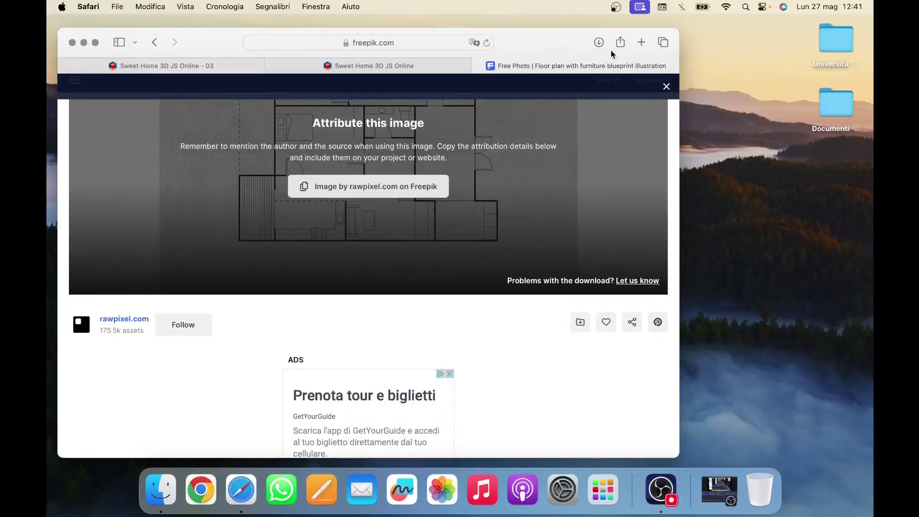
pyautogui.click(599, 42)
pyautogui.moveTo(496, 101); pyautogui.dragTo(803, 197)
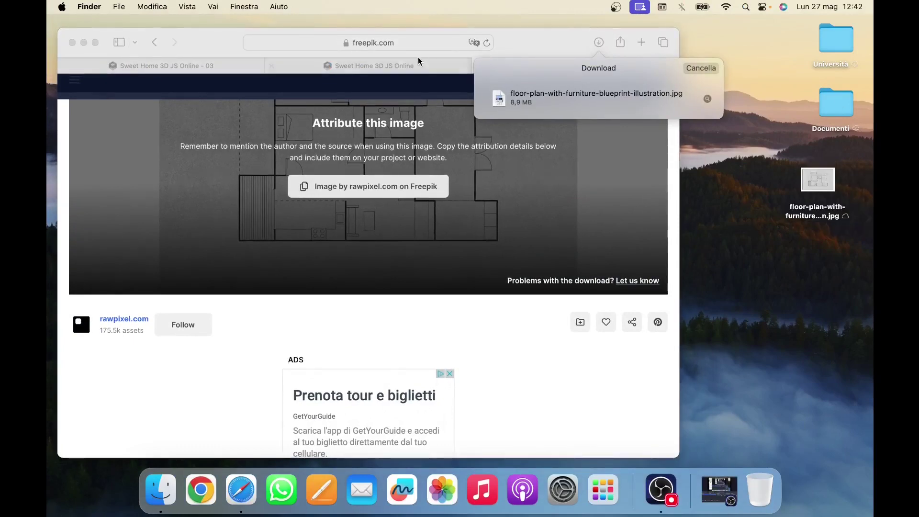
pyautogui.click(213, 70)
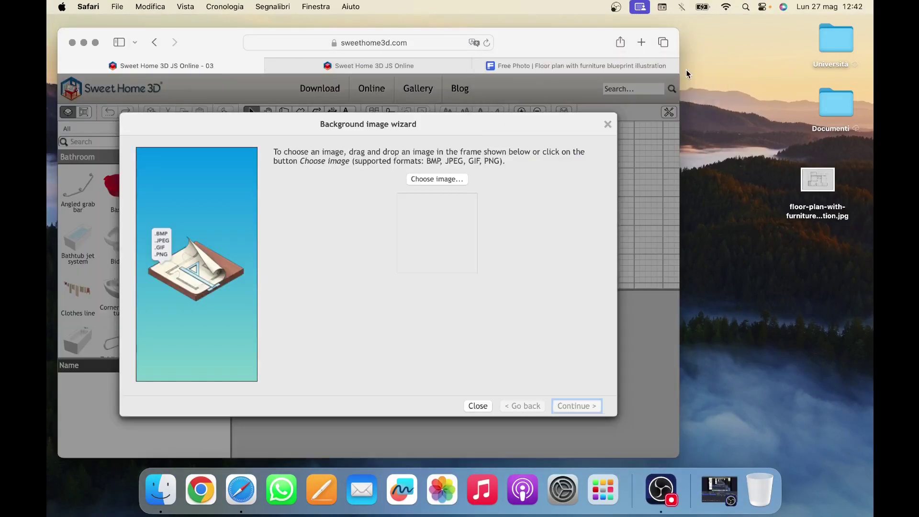
# - Load the floor-plan JPG into the Background image wizard and advance to the scale step
pyautogui.click(812, 178)
pyautogui.moveTo(813, 178); pyautogui.dragTo(427, 210)
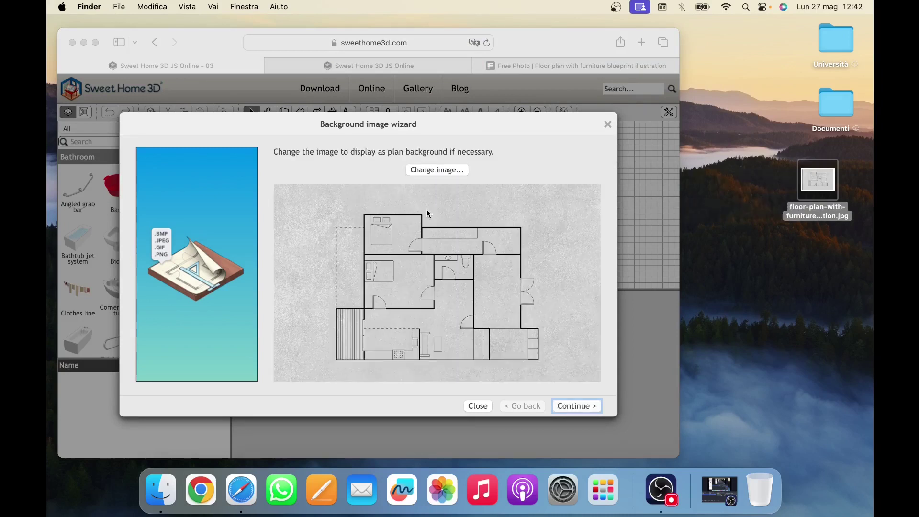
pyautogui.click(586, 405)
pyautogui.click(586, 405)
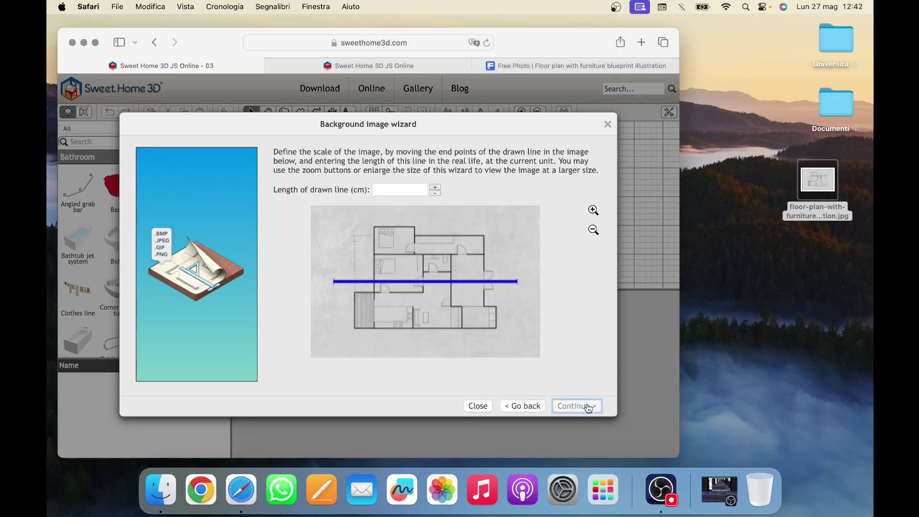
pyautogui.click(95, 42)
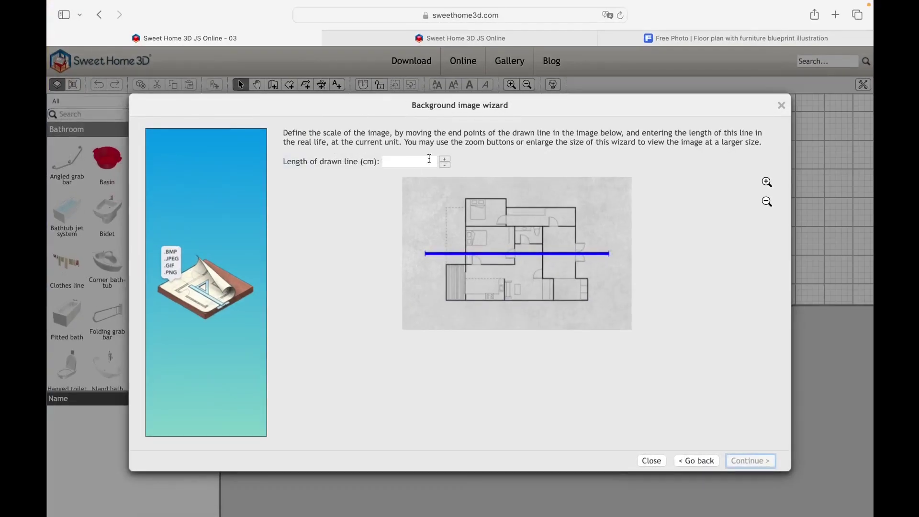
# - Align the scale line's ends with the wall corners and set its length to 500
pyautogui.moveTo(425, 252); pyautogui.dragTo(444, 252)
pyautogui.moveTo(607, 252)
pyautogui.mouseDown()
pyautogui.moveTo(500, 253)
pyautogui.moveTo(592, 253)
pyautogui.mouseUp()
pyautogui.click(423, 163)
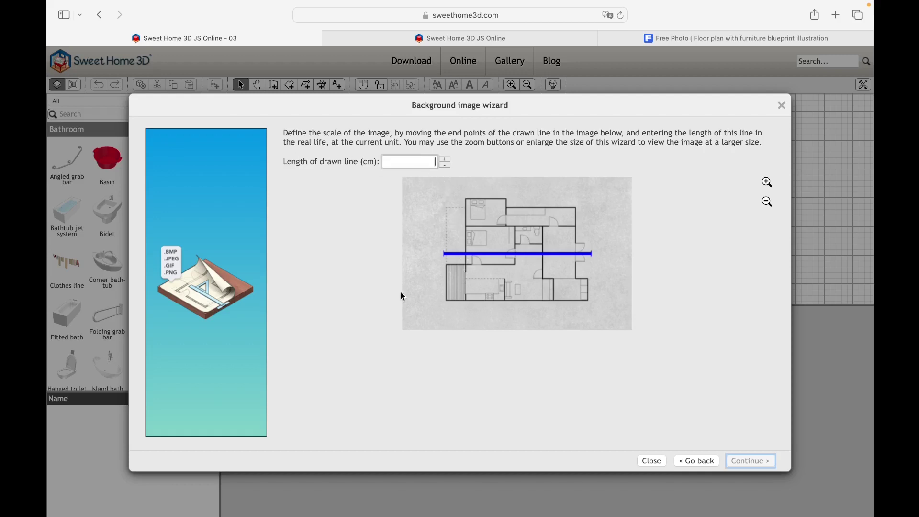
pyautogui.click(445, 254)
pyautogui.moveTo(446, 255)
pyautogui.mouseDown()
pyautogui.moveTo(404, 259)
pyautogui.moveTo(446, 269)
pyautogui.mouseUp()
pyautogui.moveTo(450, 257); pyautogui.dragTo(466, 268)
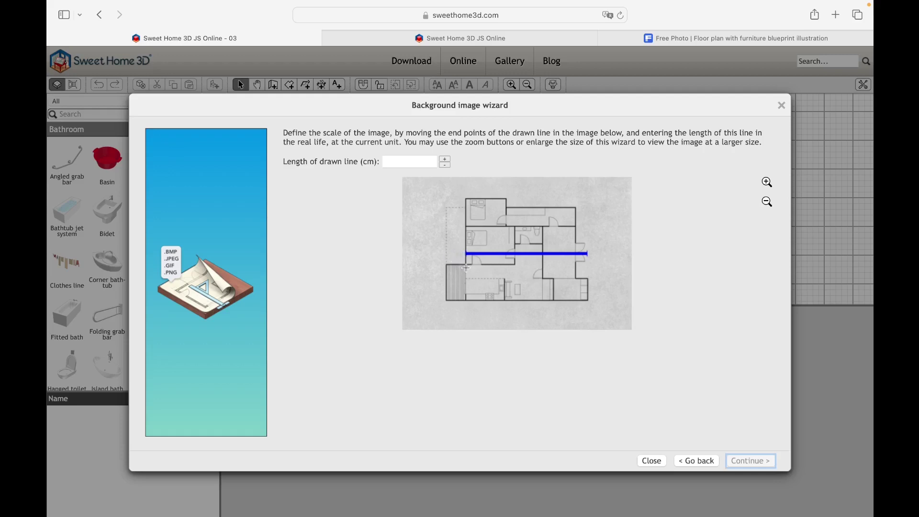
pyautogui.moveTo(586, 254); pyautogui.dragTo(516, 276)
pyautogui.click(427, 162)
pyautogui.write('500')
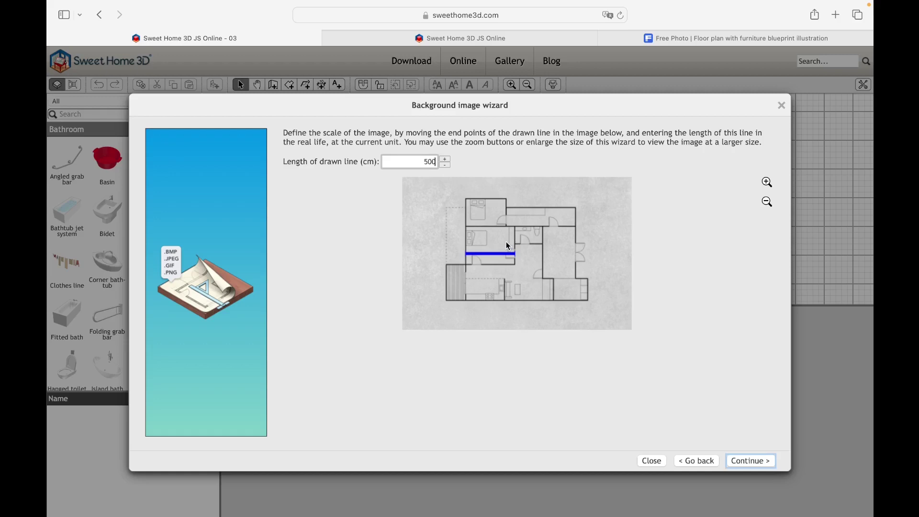
pyautogui.click(751, 461)
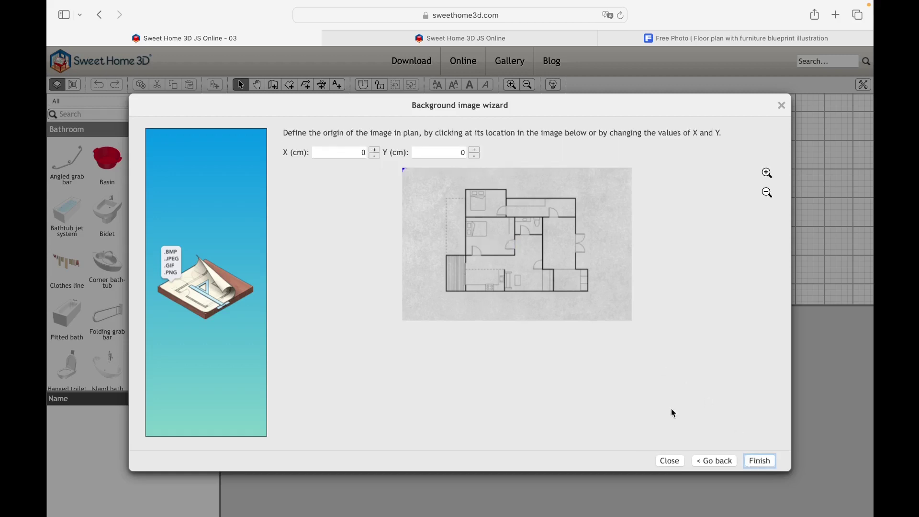
pyautogui.click(404, 170)
pyautogui.moveTo(404, 169)
pyautogui.mouseDown()
pyautogui.moveTo(480, 229)
pyautogui.moveTo(563, 261)
pyautogui.moveTo(443, 253)
pyautogui.moveTo(443, 232)
pyautogui.mouseUp()
pyautogui.click(344, 152)
pyautogui.press('super+a')
pyautogui.write('0')
pyautogui.click(460, 152)
pyautogui.press('super+a')
pyautogui.write('0')
pyautogui.click(365, 207)
# - Finish the Background image wizard and zoom out to see the whole floor plan
pyautogui.click(758, 461)
pyautogui.click(527, 84)
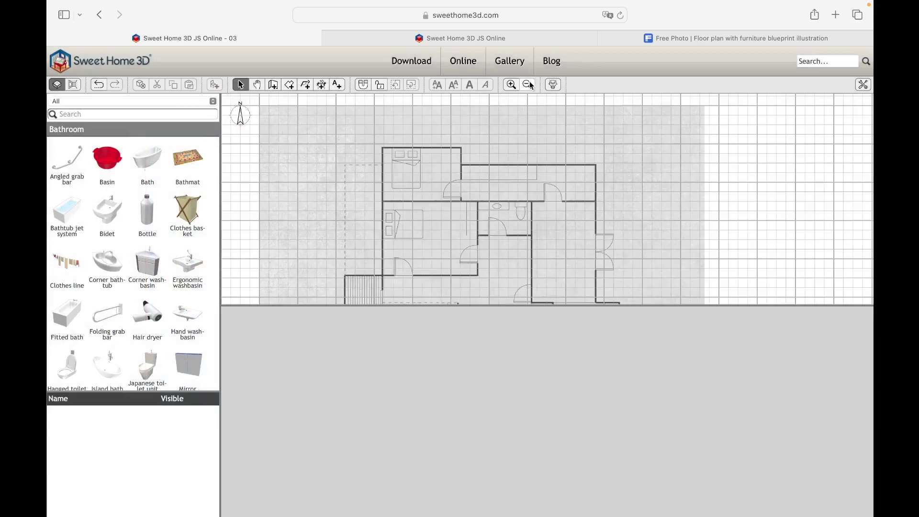
pyautogui.scroll(-3, 530, 219)
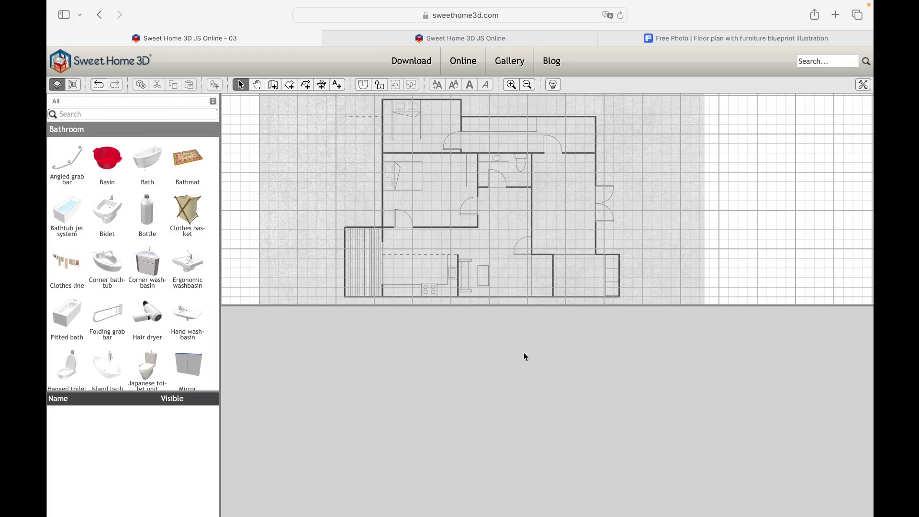
# - Enable the background image in the 3D view settings and pull the camera back to view it
pyautogui.rightClick(511, 370)
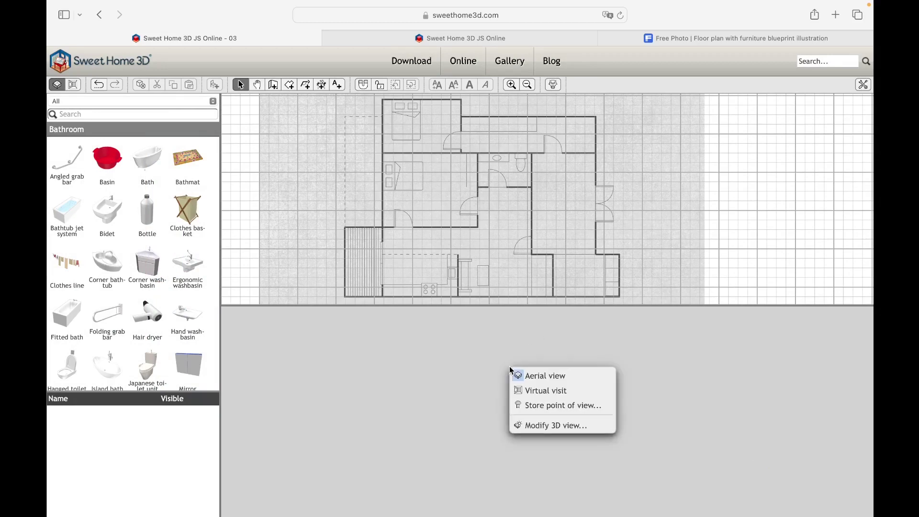
pyautogui.click(550, 425)
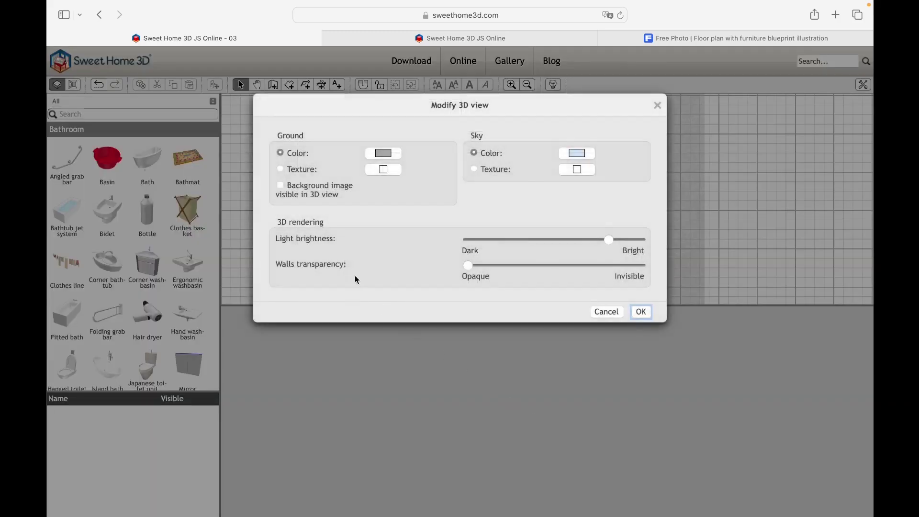
pyautogui.click(286, 187)
pyautogui.click(641, 312)
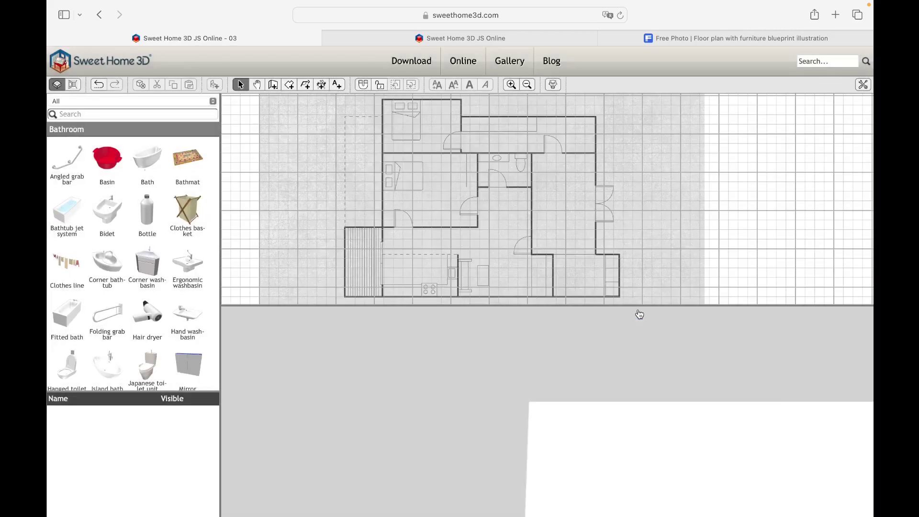
pyautogui.moveTo(639, 314); pyautogui.dragTo(677, 372)
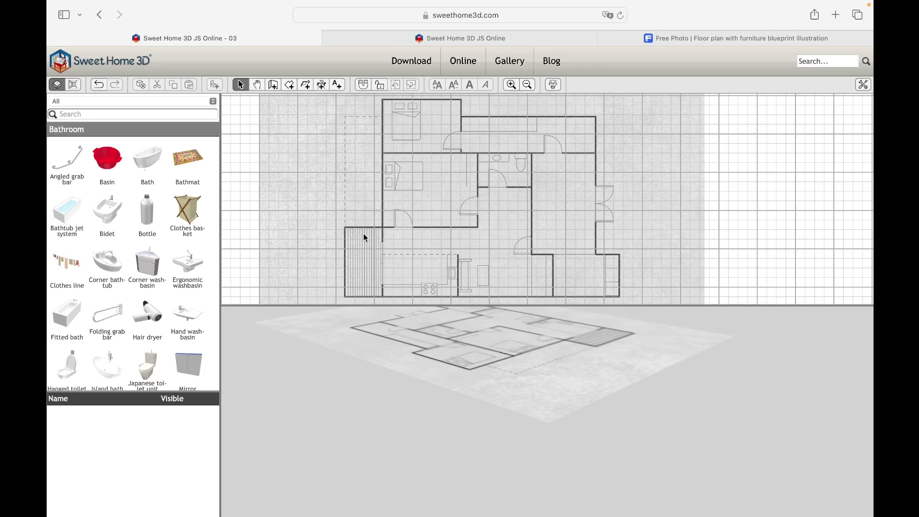
# - Trace a 500 cm wall from the plan's left wall corner, then select it to see its actions
pyautogui.click(274, 86)
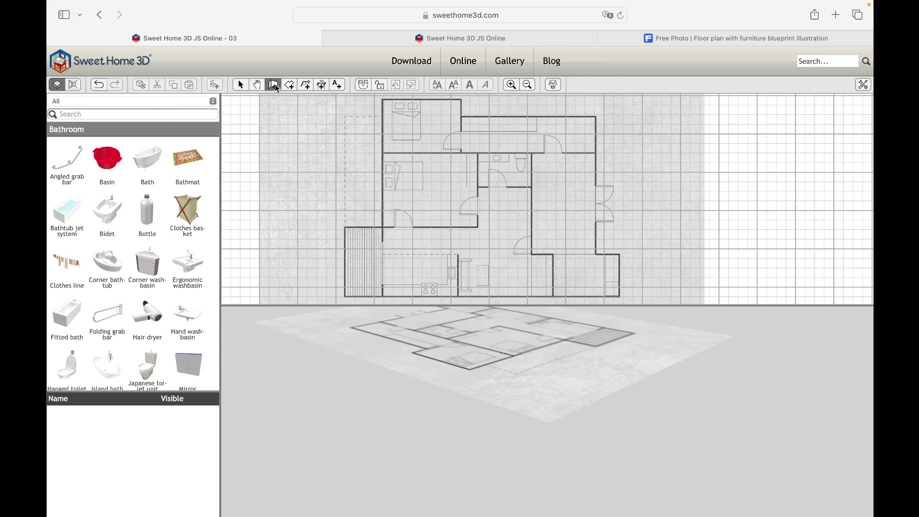
pyautogui.click(382, 226)
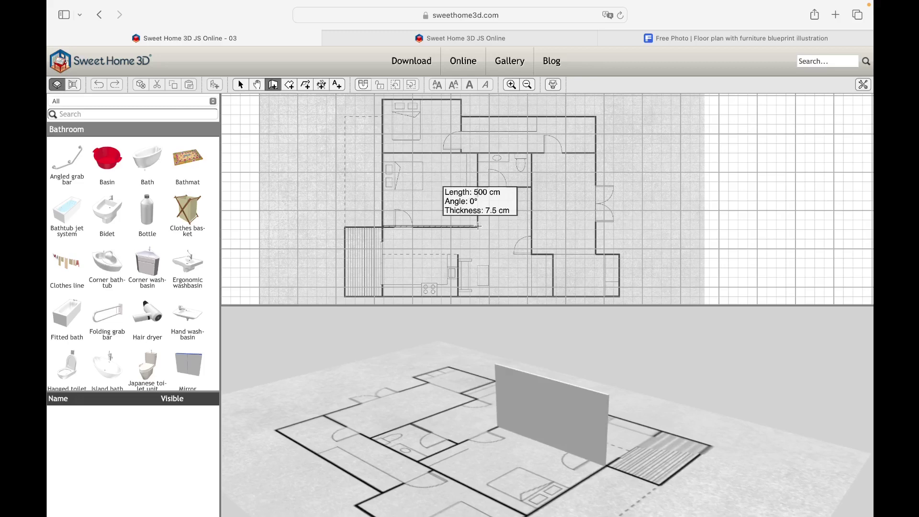
pyautogui.doubleClick(477, 226)
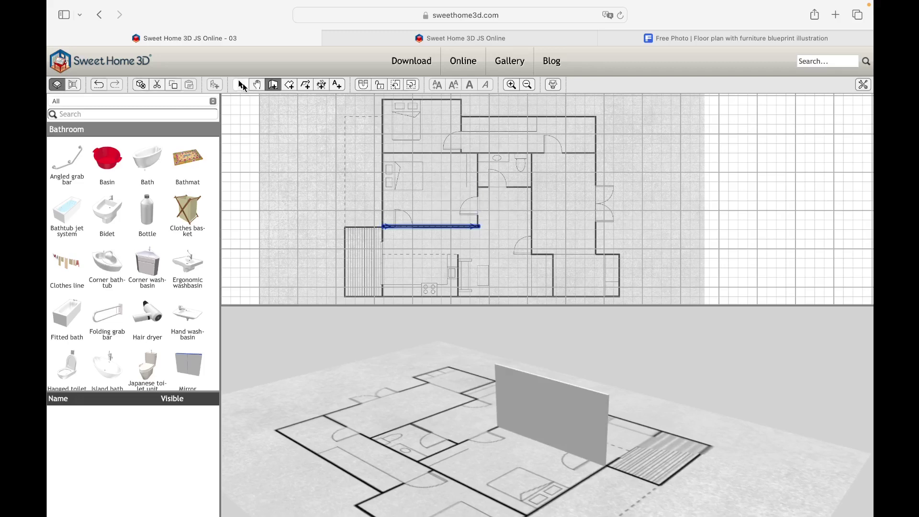
pyautogui.click(242, 86)
pyautogui.rightClick(555, 193)
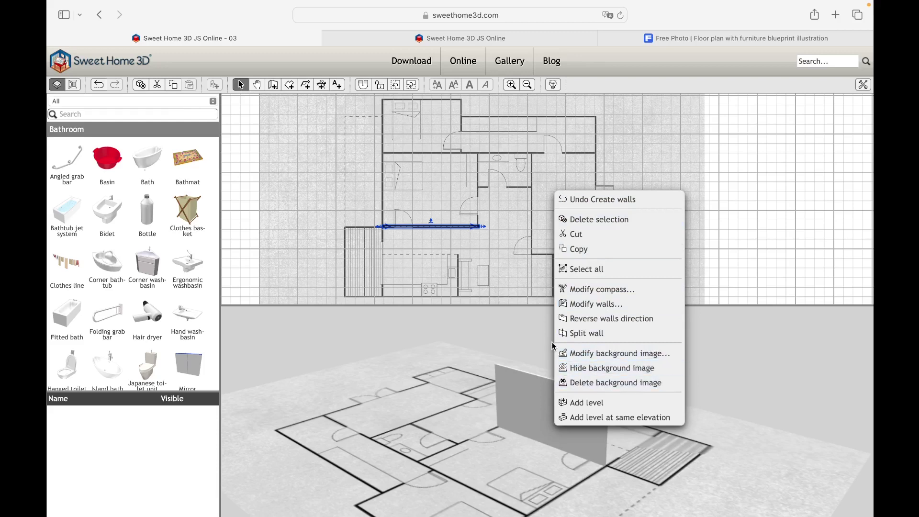
# - Orbit the 3D view, then open the Modify walls dialog for the new 500 cm wall
pyautogui.click(509, 278)
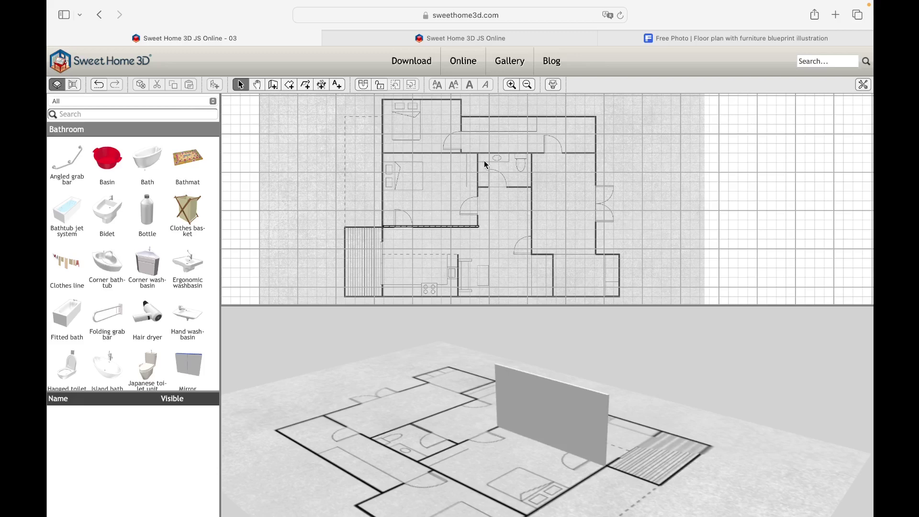
pyautogui.moveTo(541, 379)
pyautogui.mouseDown()
pyautogui.moveTo(676, 375)
pyautogui.moveTo(556, 377)
pyautogui.mouseUp()
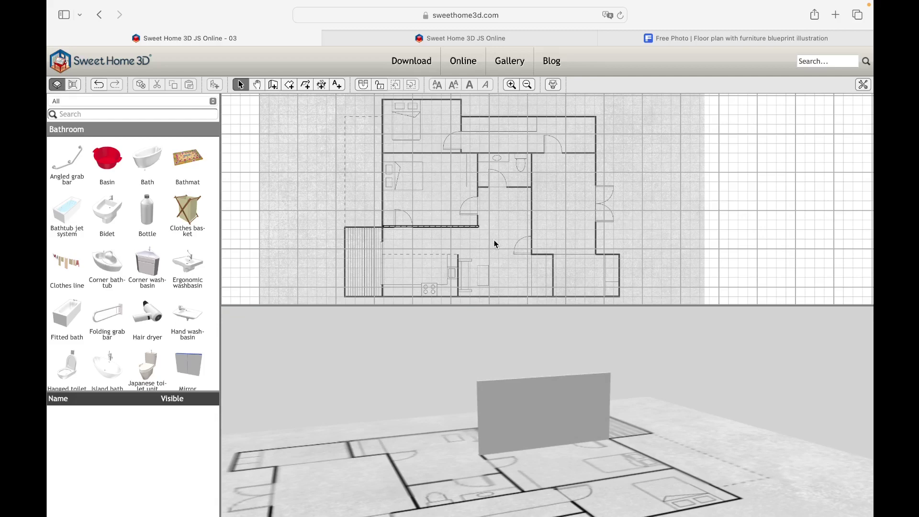
pyautogui.click(452, 227)
pyautogui.doubleClick(452, 228)
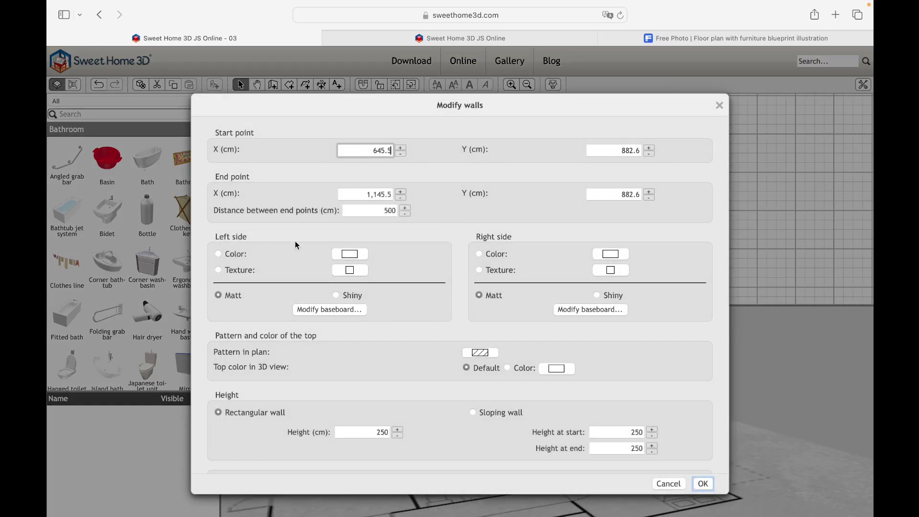
# - Start a texture import for the wall's left side and open the Find images texture sources page
pyautogui.click(335, 271)
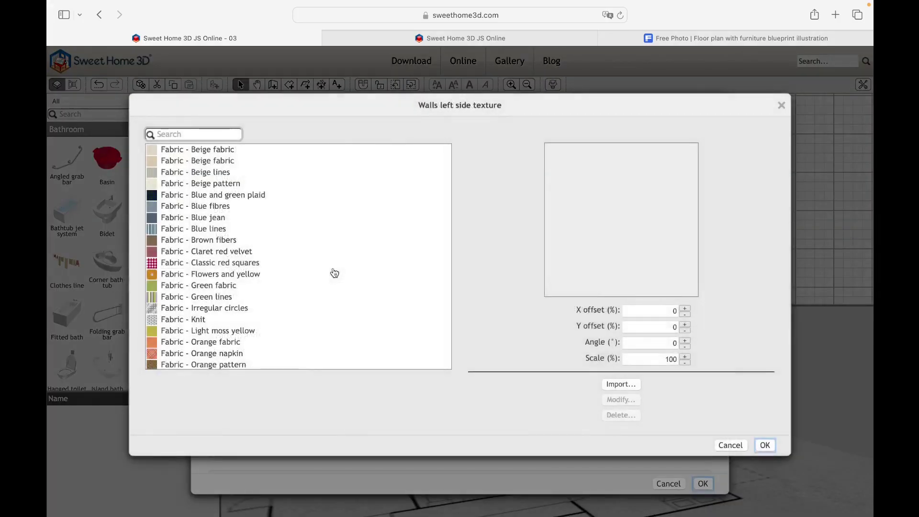
pyautogui.click(619, 384)
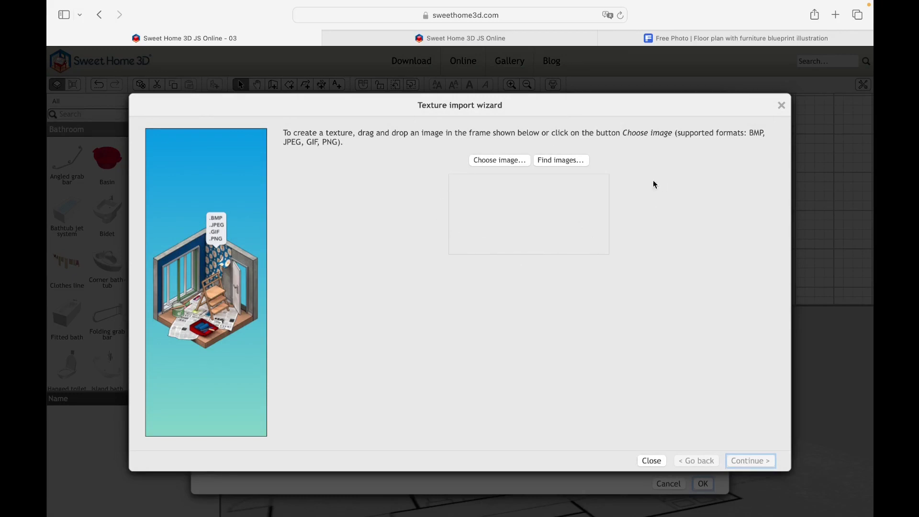
pyautogui.click(515, 163)
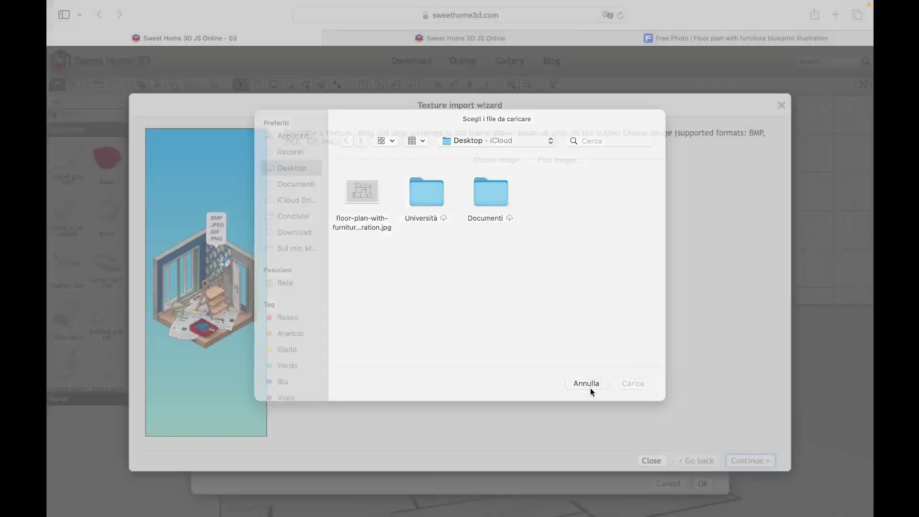
pyautogui.click(590, 388)
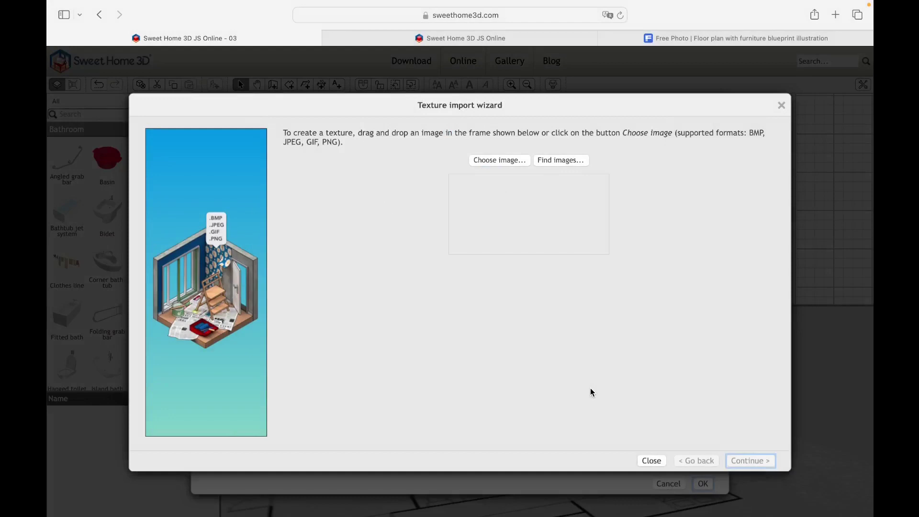
pyautogui.click(574, 164)
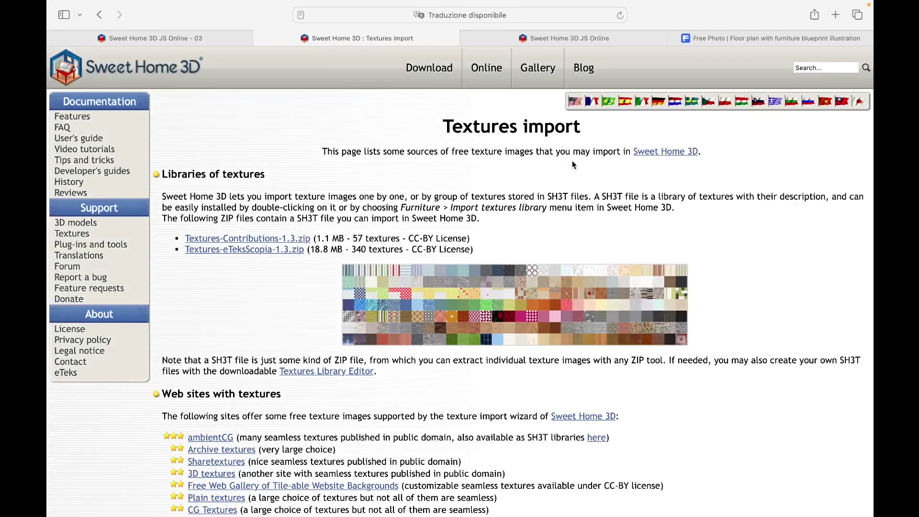
# - Close the Textures import tab to get back to the Sweet Home 3D JS Online Texture import wizard
pyautogui.scroll(-5, 559, 274)
pyautogui.scroll(-5, 559, 272)
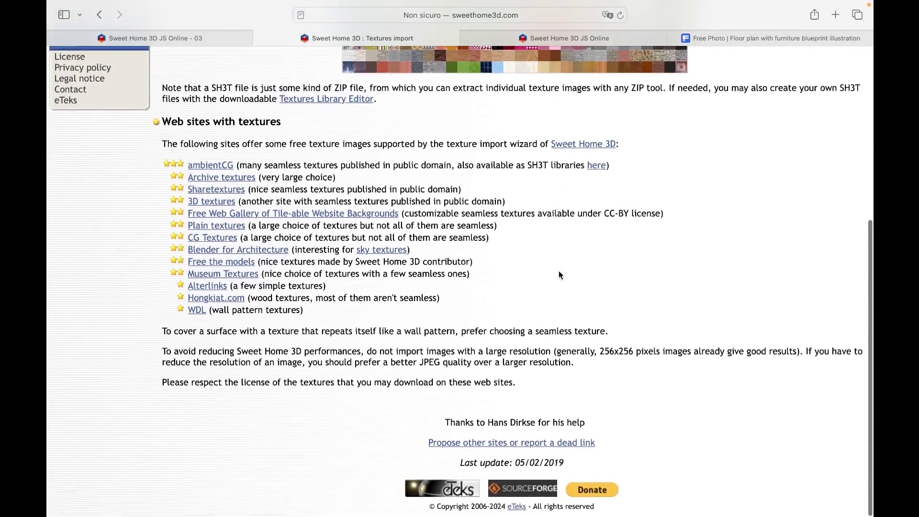
pyautogui.scroll(9, 559, 275)
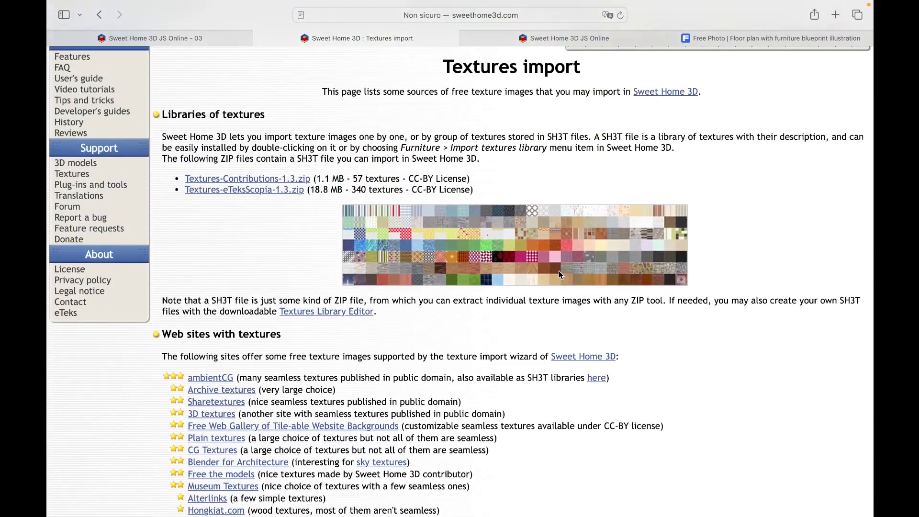
pyautogui.scroll(2, 558, 271)
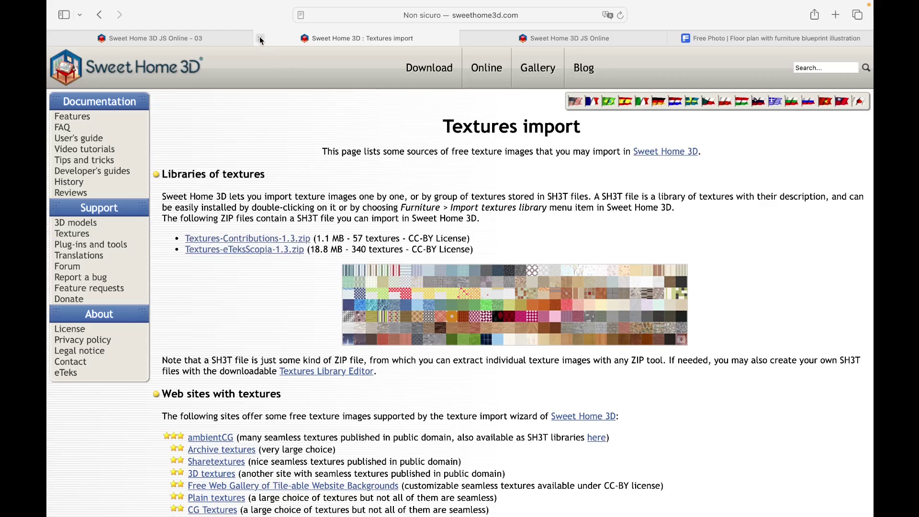
pyautogui.click(260, 38)
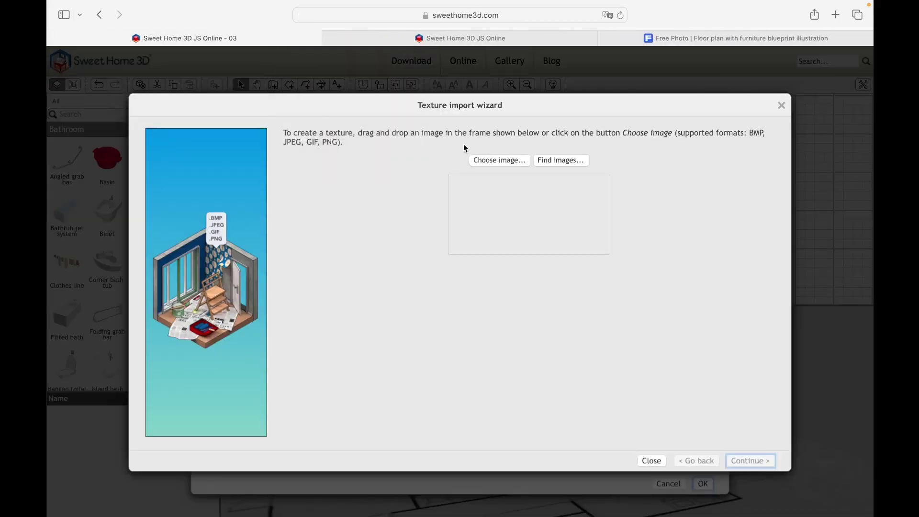
# - On Freepik, search for 'wall paper' and open the gold Ornamental damask seamless pattern
pyautogui.click(647, 38)
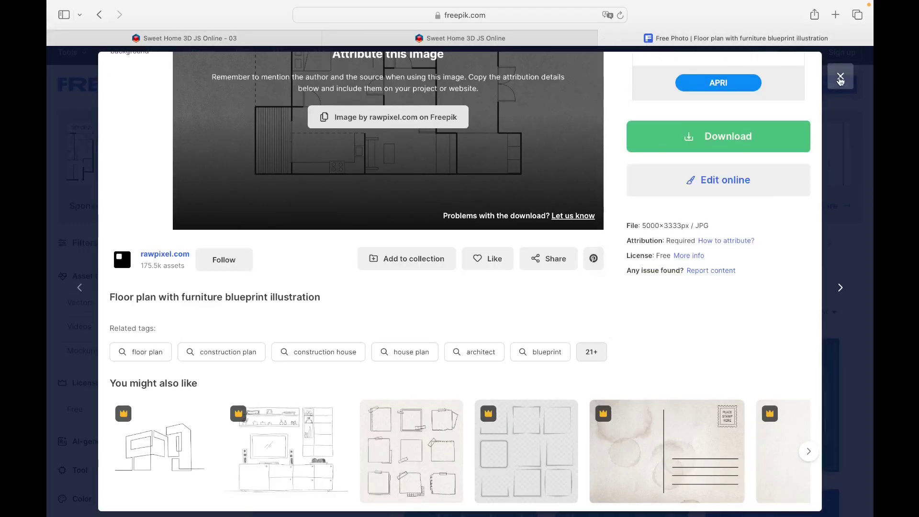
pyautogui.click(840, 77)
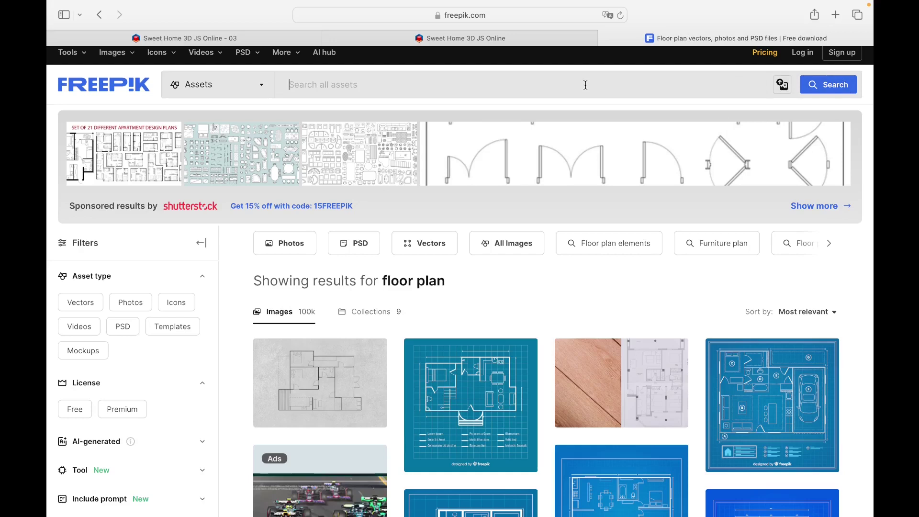
pyautogui.write('wall paper')
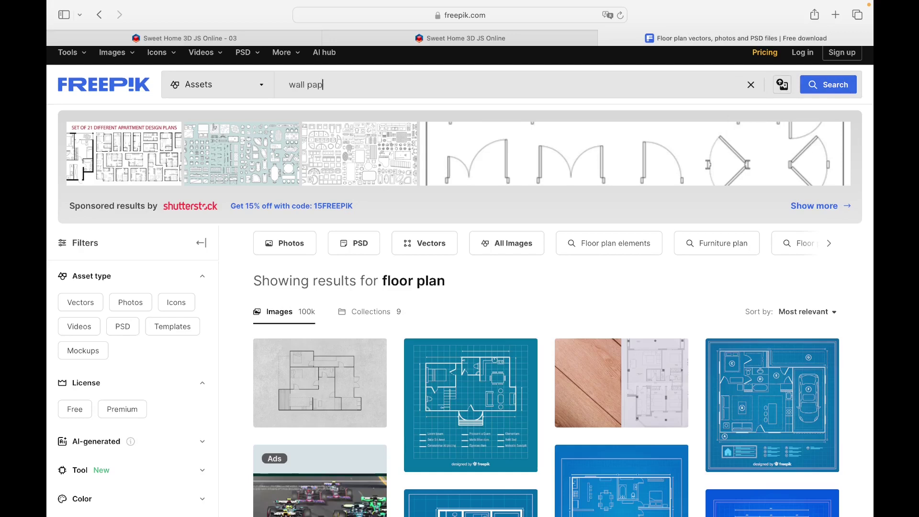
pyautogui.press('Return')
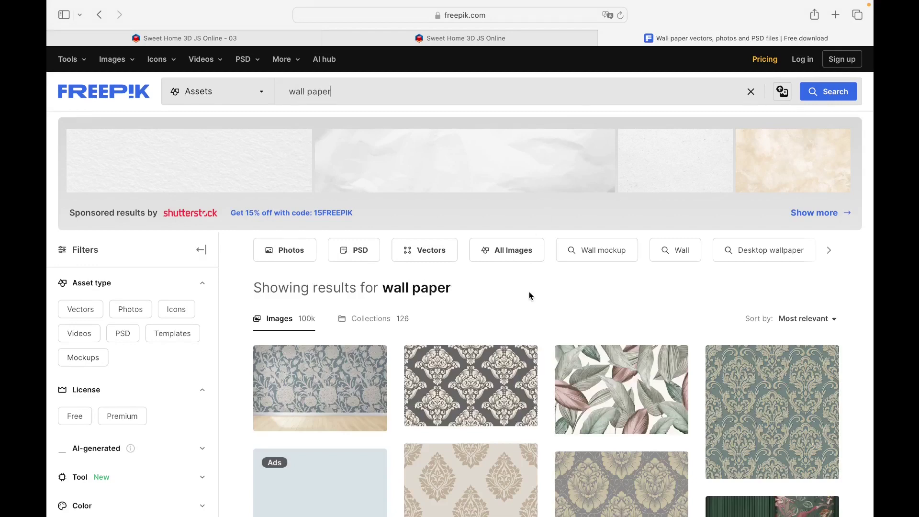
pyautogui.scroll(-10, 530, 293)
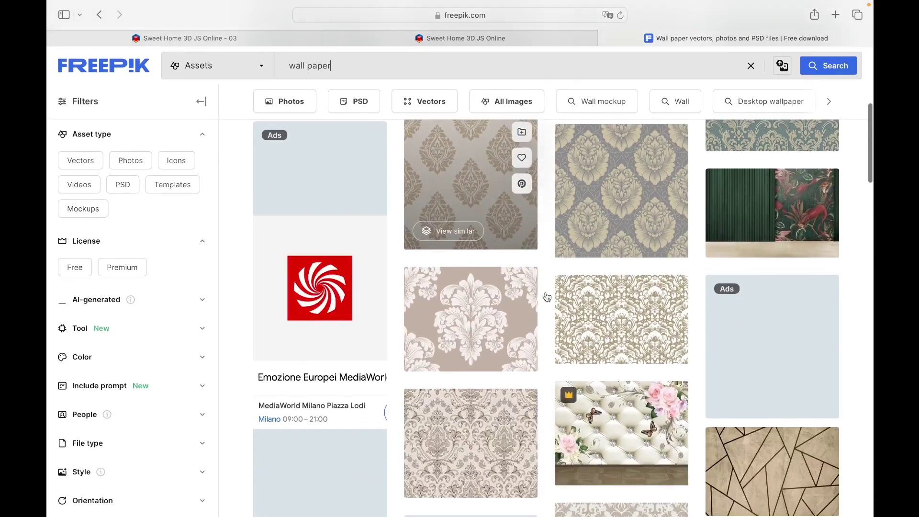
pyautogui.click(593, 302)
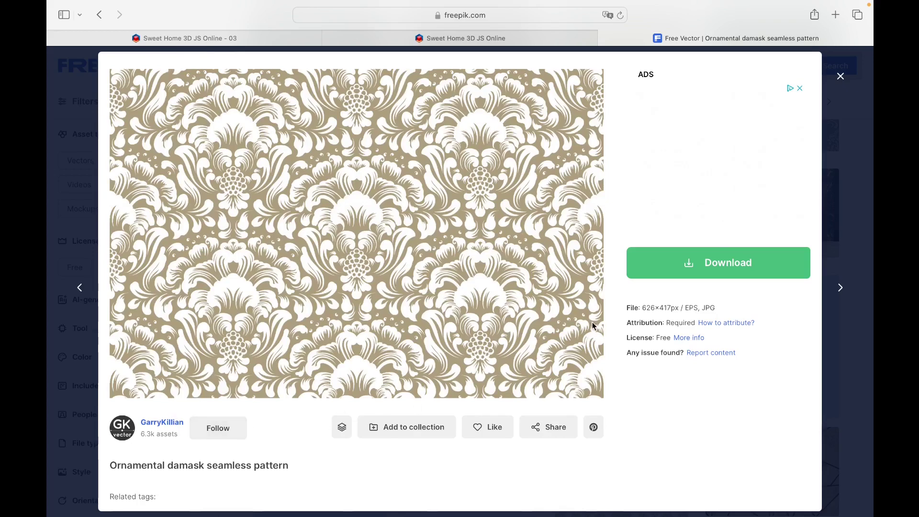
# - Download the damask pattern as a free JPG and show the recent downloads list
pyautogui.click(687, 262)
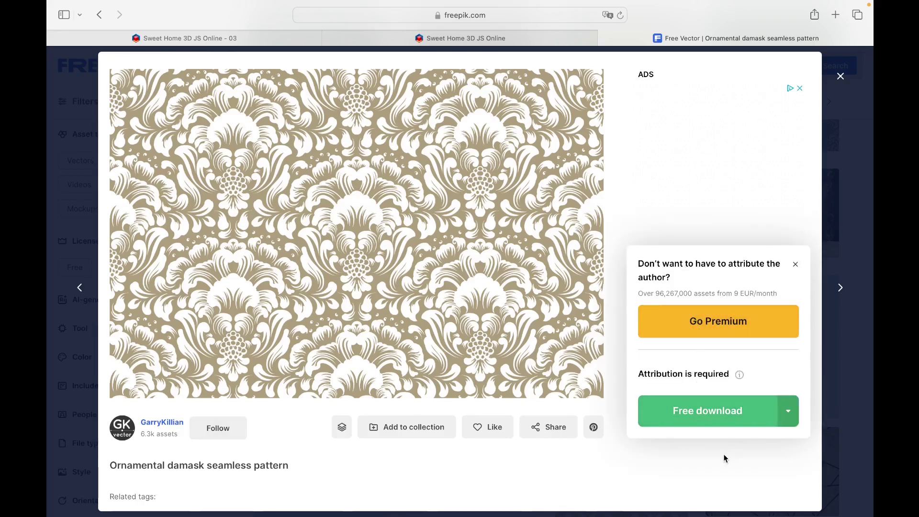
pyautogui.scroll(-3, 725, 452)
pyautogui.scroll(-1, 725, 452)
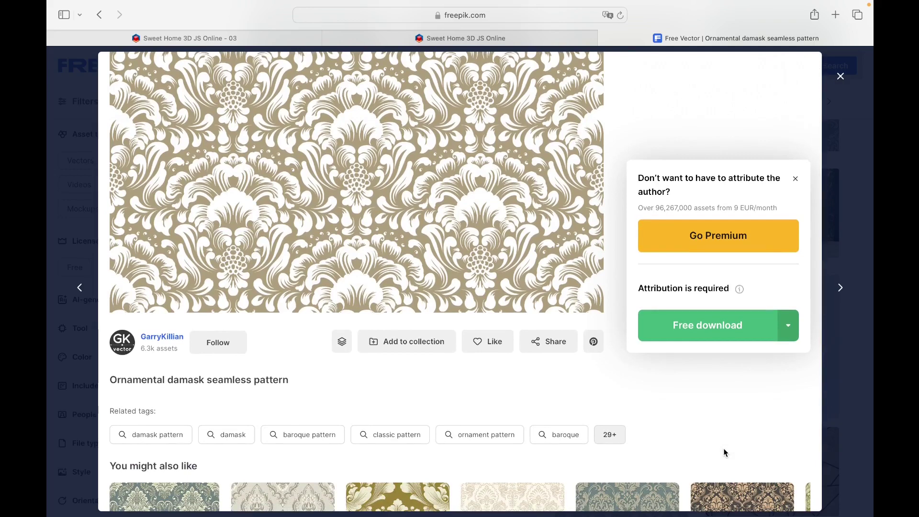
pyautogui.scroll(-2, 725, 453)
pyautogui.scroll(4, 725, 452)
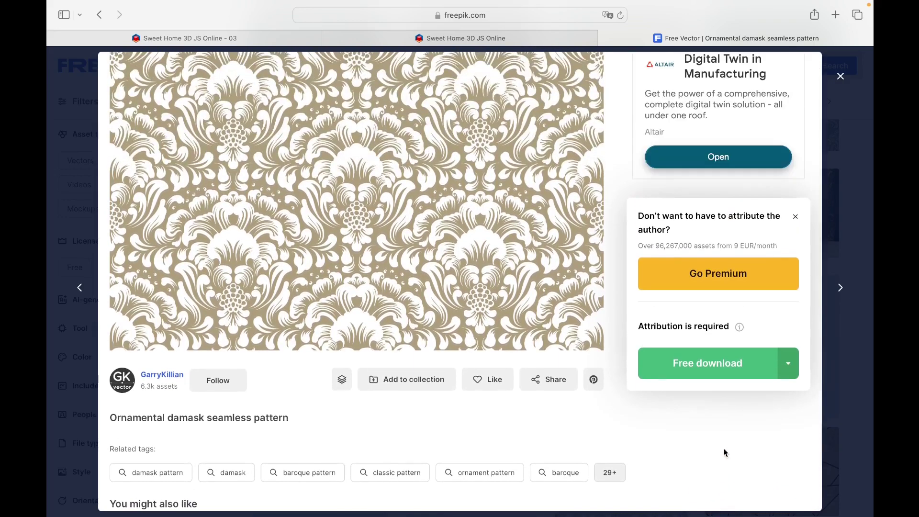
pyautogui.click(788, 366)
pyautogui.click(733, 457)
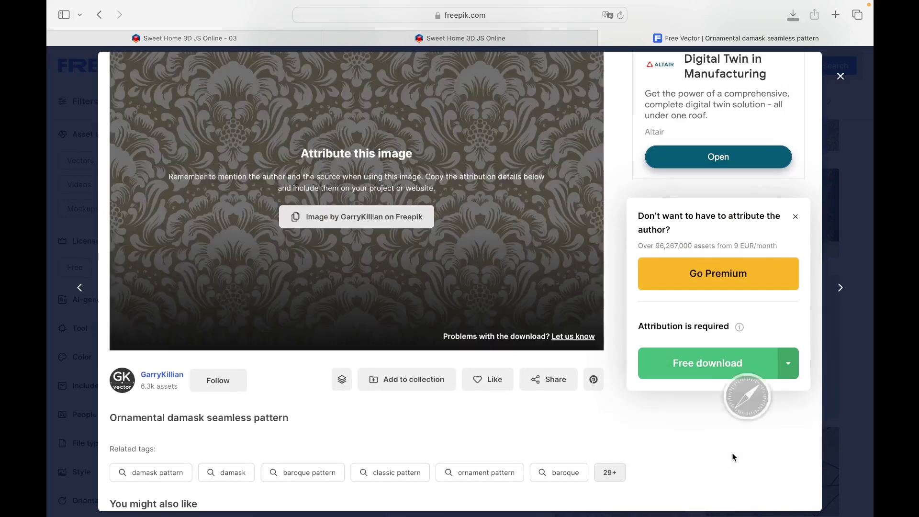
pyautogui.click(87, 32)
pyautogui.click(599, 42)
# - Put the damask JPG on the desktop and drop it into the project's Texture import wizard
pyautogui.moveTo(575, 98); pyautogui.dragTo(768, 264)
pyautogui.click(666, 67)
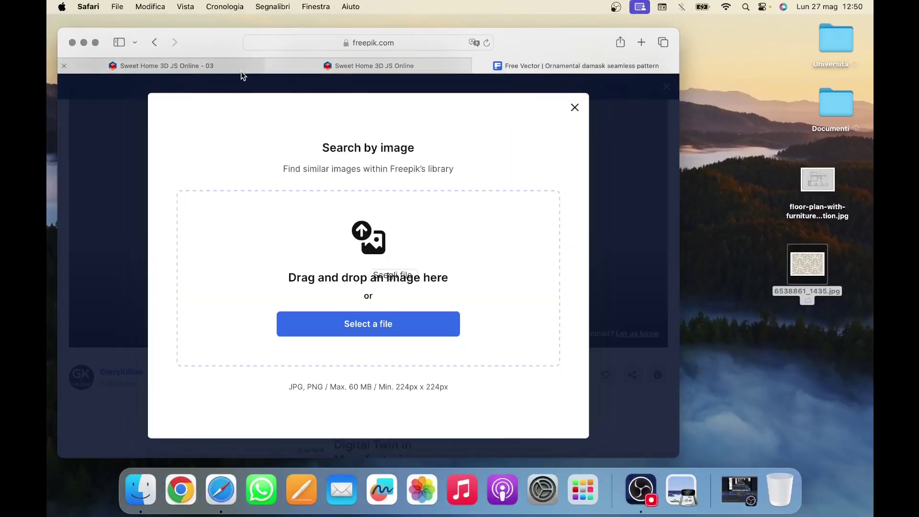
pyautogui.click(237, 70)
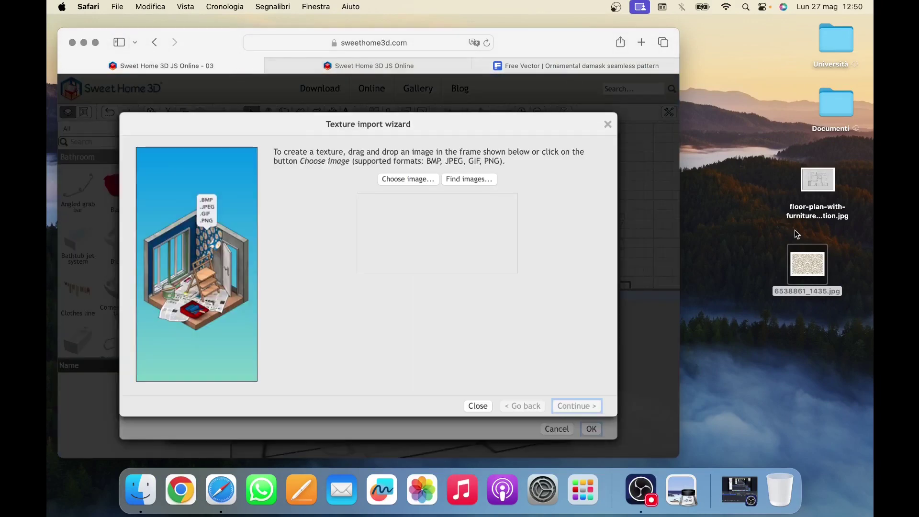
pyautogui.moveTo(804, 254); pyautogui.dragTo(426, 214)
pyautogui.click(583, 406)
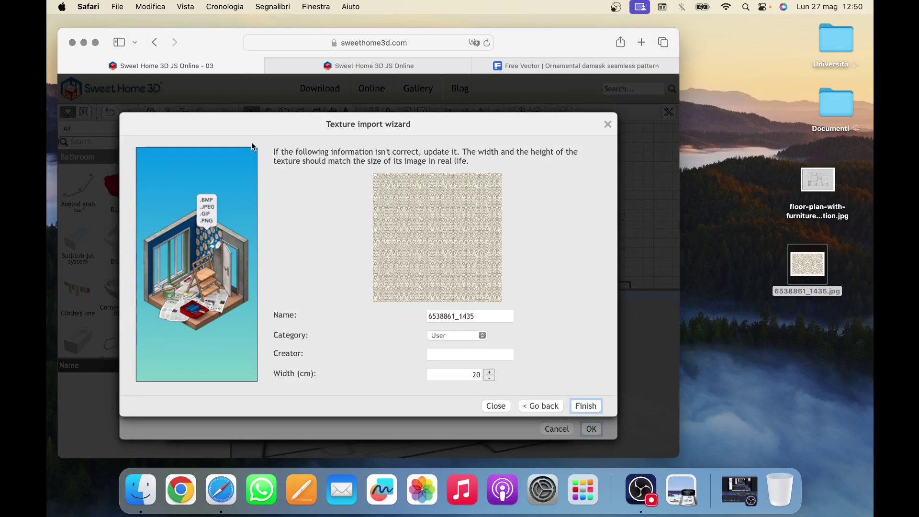
pyautogui.click(97, 42)
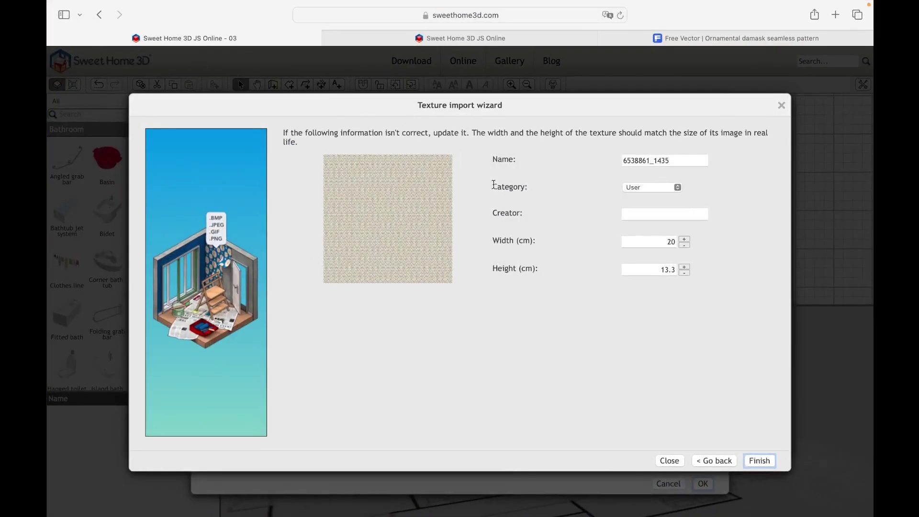
# - Import the texture in the User category at 140 cm width and apply it to the wall
pyautogui.click(638, 191)
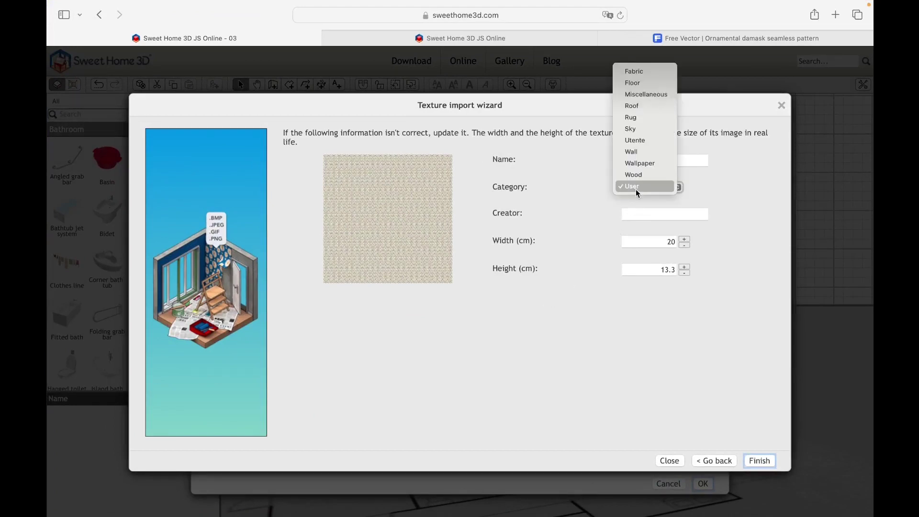
pyautogui.click(602, 230)
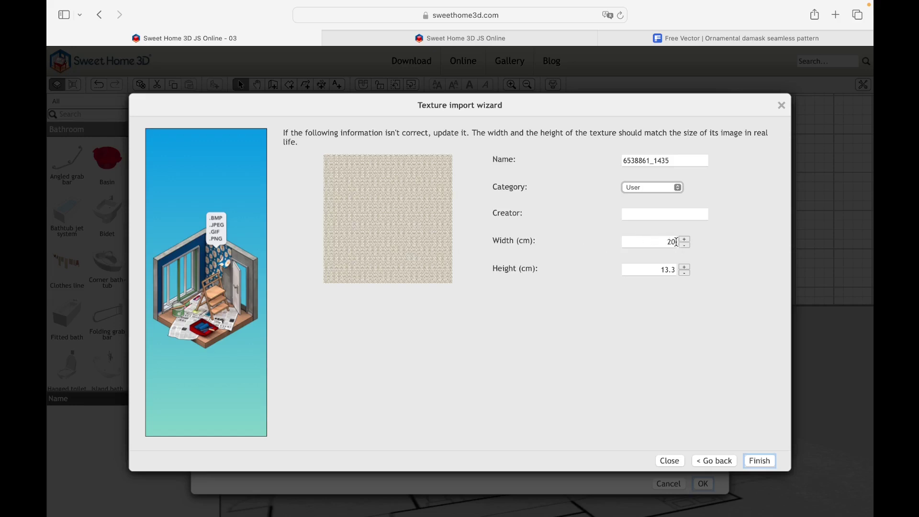
pyautogui.doubleClick(661, 239)
pyautogui.press('BackSpace')
pyautogui.write('14')
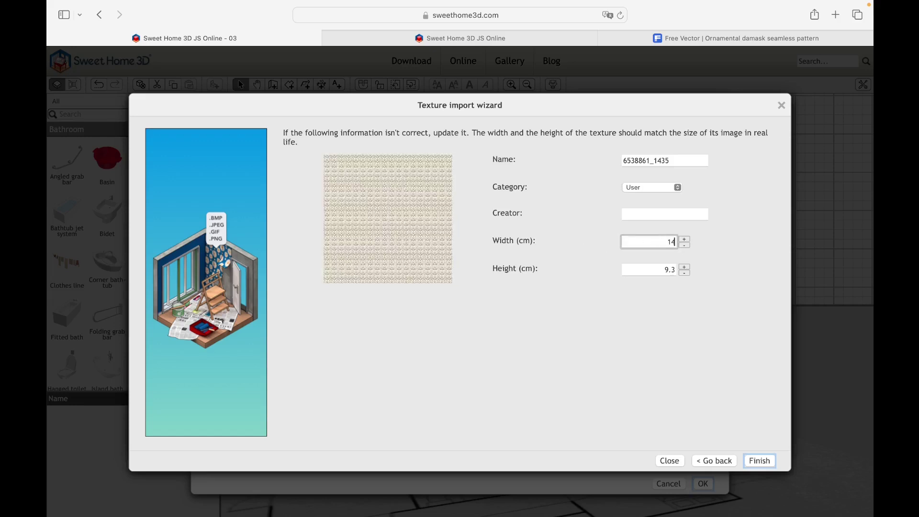
pyautogui.write('0')
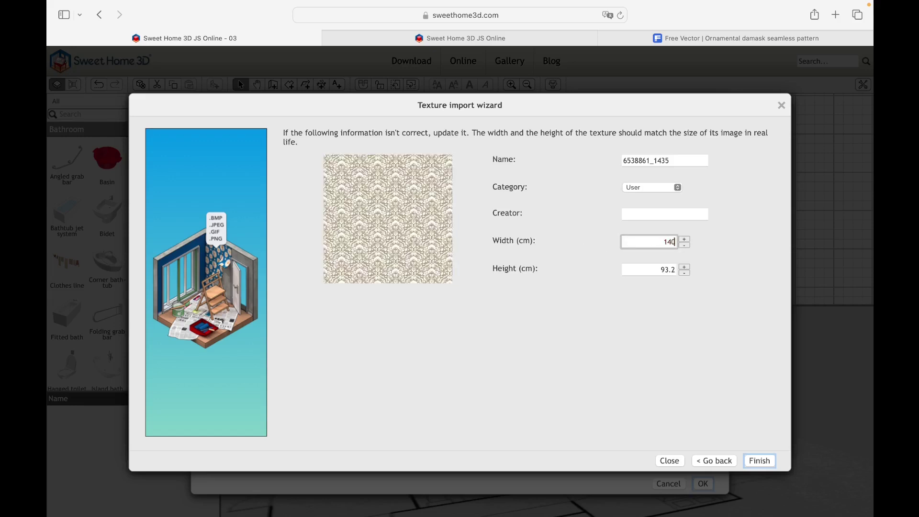
pyautogui.click(609, 291)
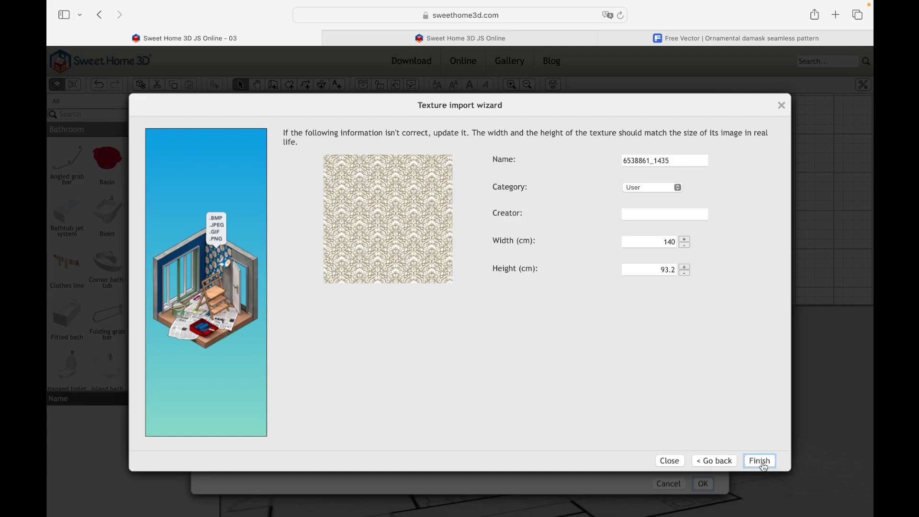
pyautogui.click(764, 466)
pyautogui.click(762, 444)
pyautogui.click(705, 484)
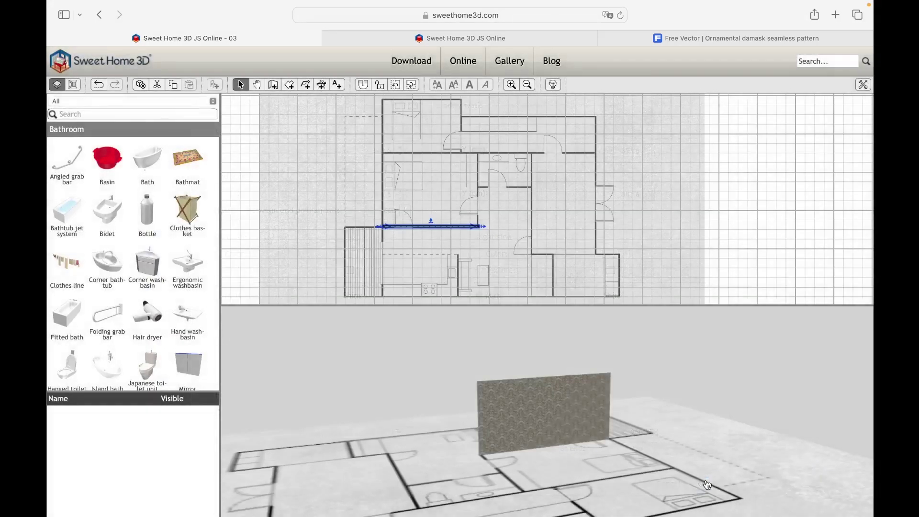
pyautogui.scroll(10, 530, 405)
pyautogui.scroll(-4, 530, 404)
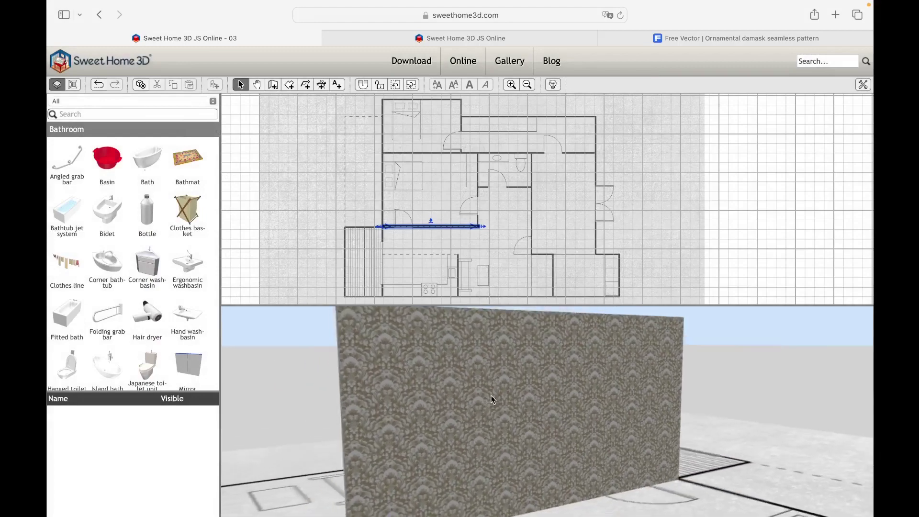
pyautogui.moveTo(497, 397); pyautogui.dragTo(447, 401)
pyautogui.scroll(-6, 403, 392)
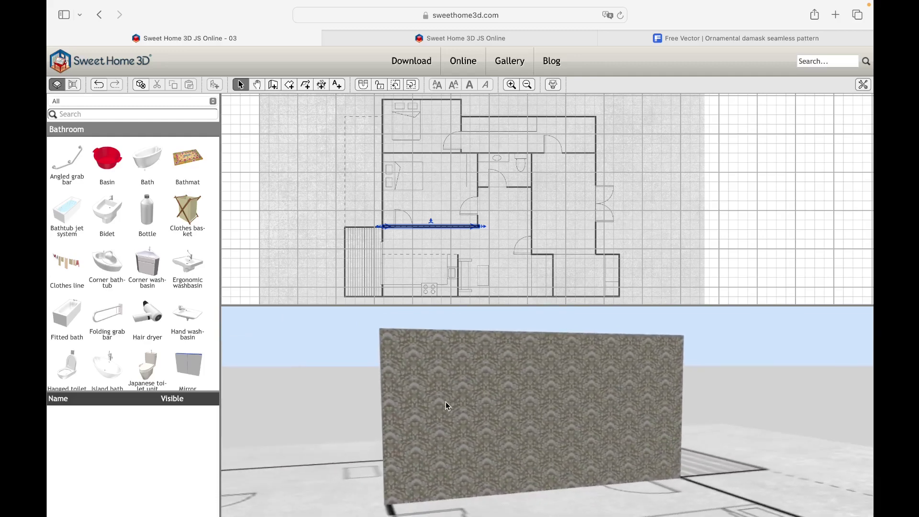
pyautogui.doubleClick(402, 225)
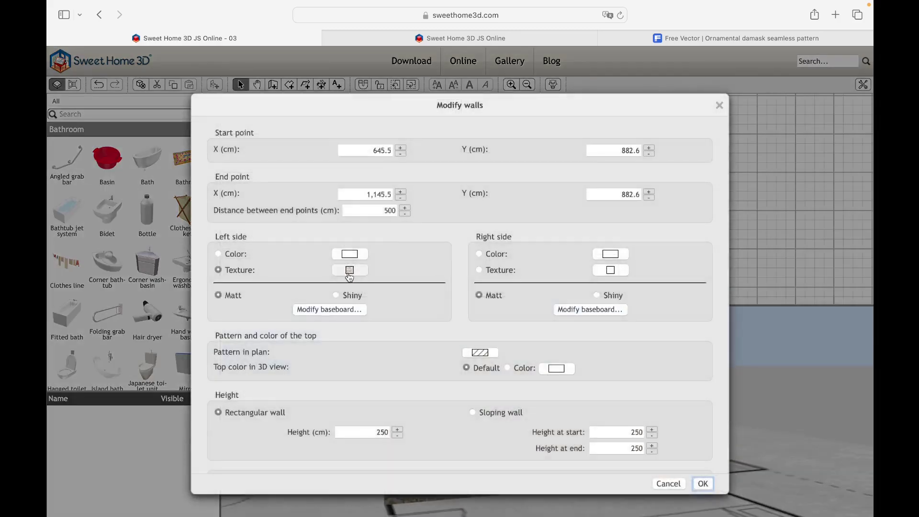
pyautogui.click(347, 268)
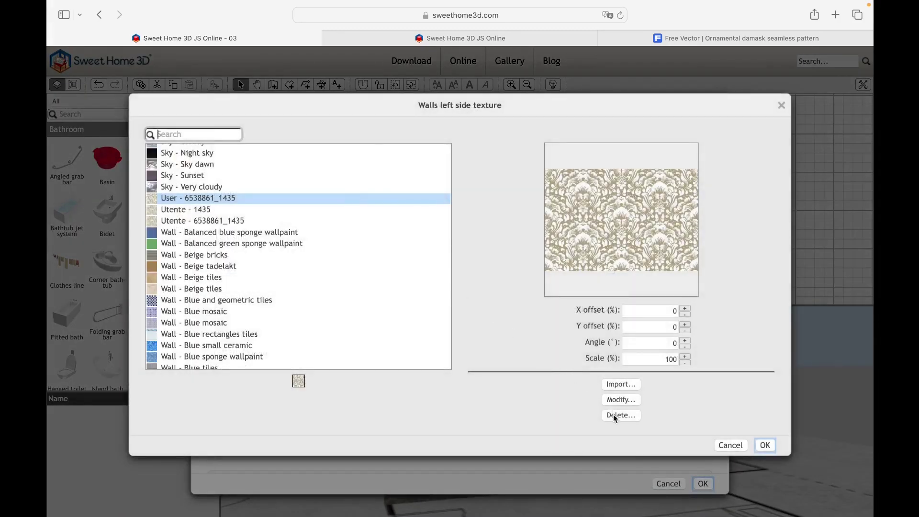
pyautogui.click(729, 445)
pyautogui.click(669, 484)
pyautogui.click(734, 257)
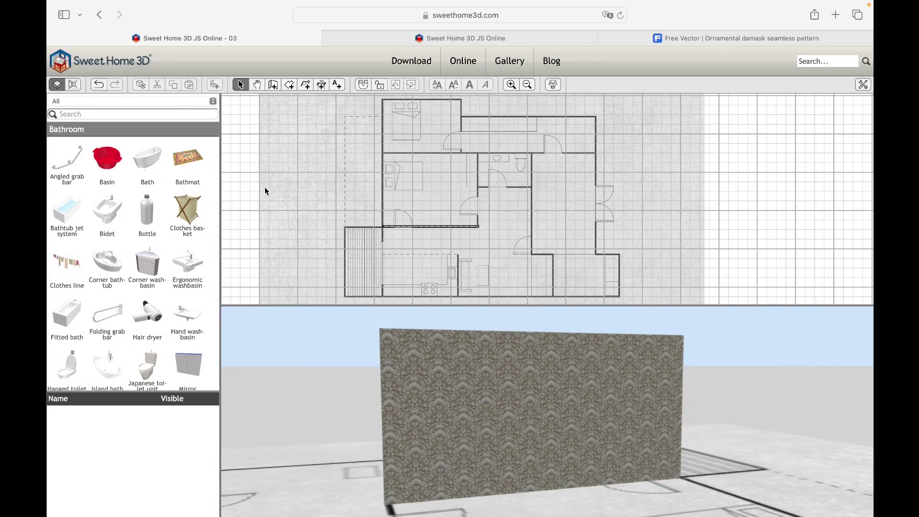
# - Export home 02 from the Online Manager's Available homes list as 02.sh3d
pyautogui.click(463, 60)
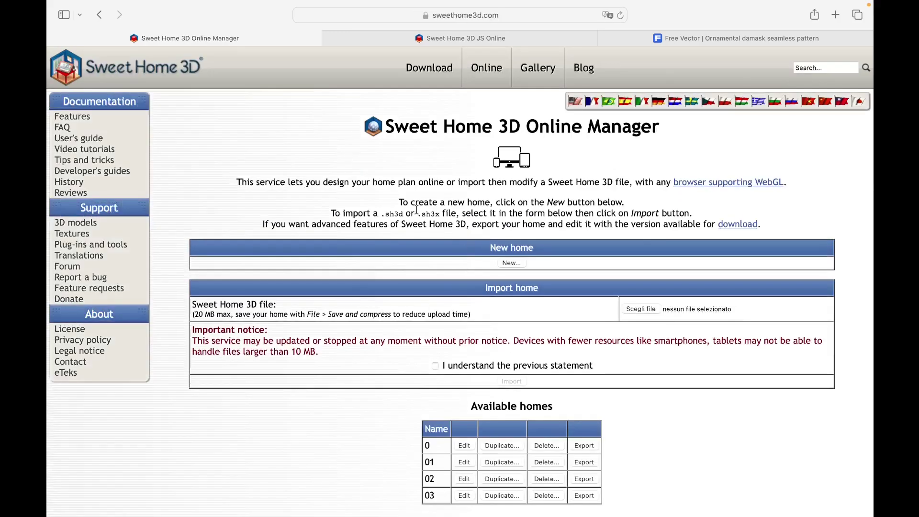
pyautogui.scroll(-3, 436, 357)
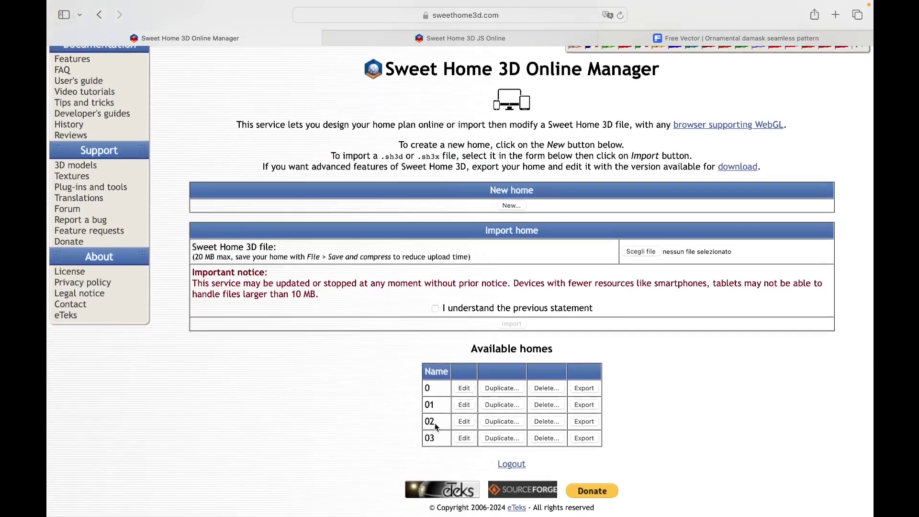
pyautogui.click(582, 423)
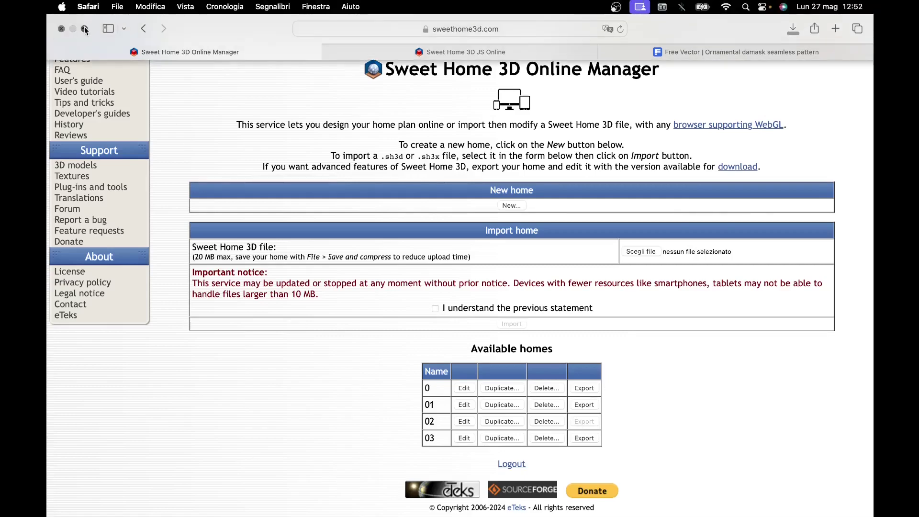
pyautogui.press('ctrl+super+f')
# - Drag 02.sh3d from Downloads to the desktop and launch the Sweet Home 3D desktop app
pyautogui.click(598, 42)
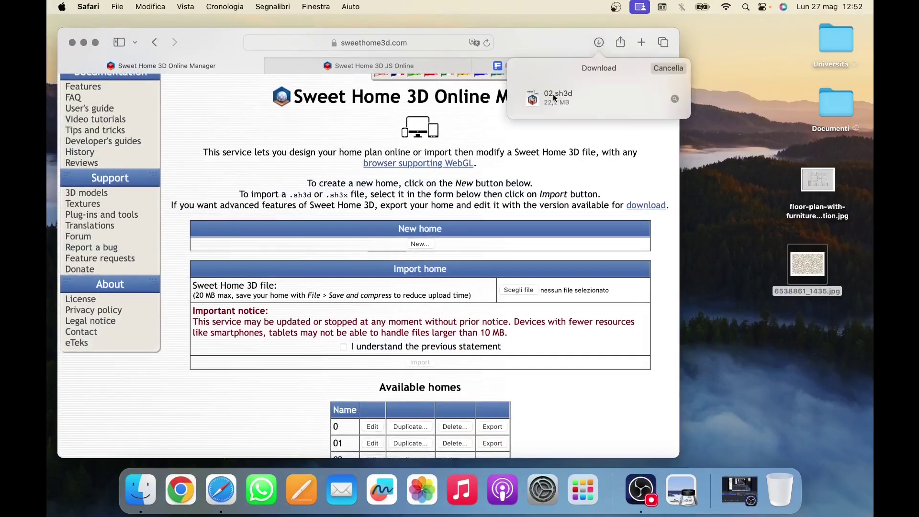
pyautogui.moveTo(583, 91); pyautogui.dragTo(733, 135)
pyautogui.click(587, 473)
pyautogui.click(573, 145)
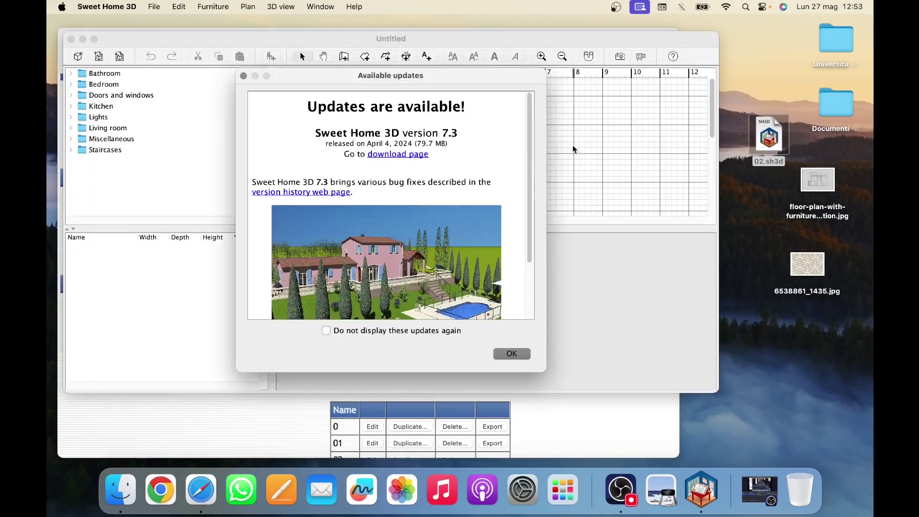
pyautogui.click(514, 353)
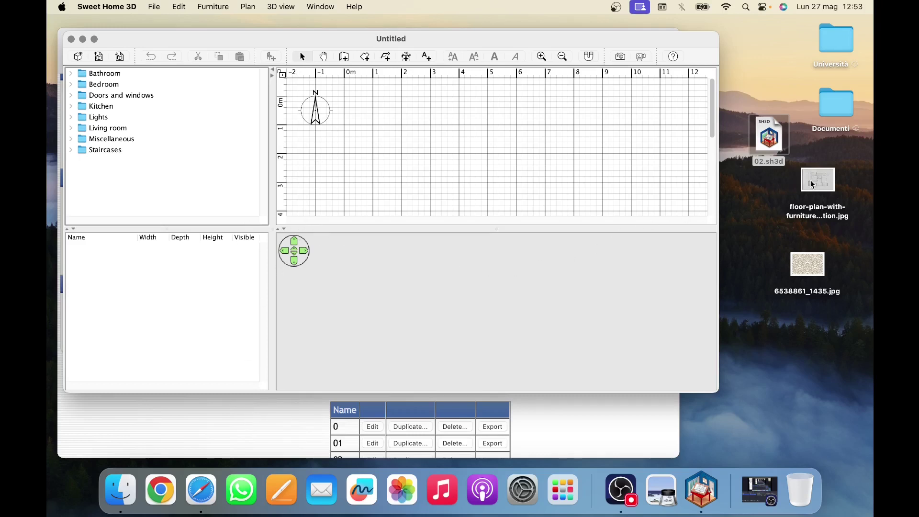
# - Move the floor-plan image and 02.sh3d icons on the desktop, then bring Safari forward
pyautogui.moveTo(812, 184); pyautogui.dragTo(830, 196)
pyautogui.click(830, 248)
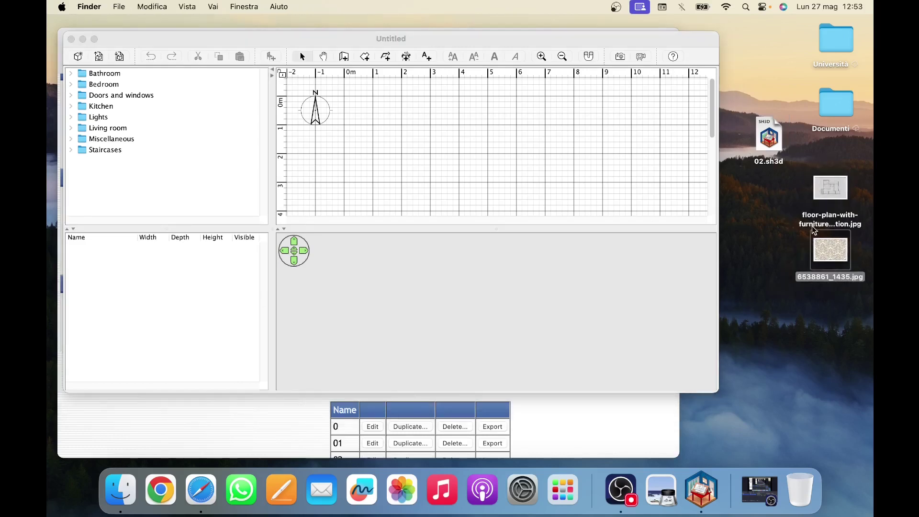
pyautogui.moveTo(772, 139); pyautogui.dragTo(774, 109)
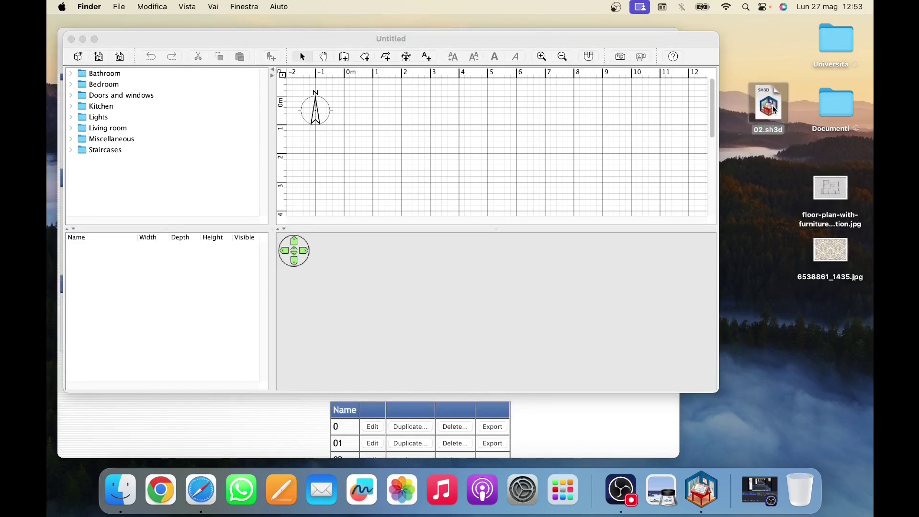
pyautogui.click(554, 410)
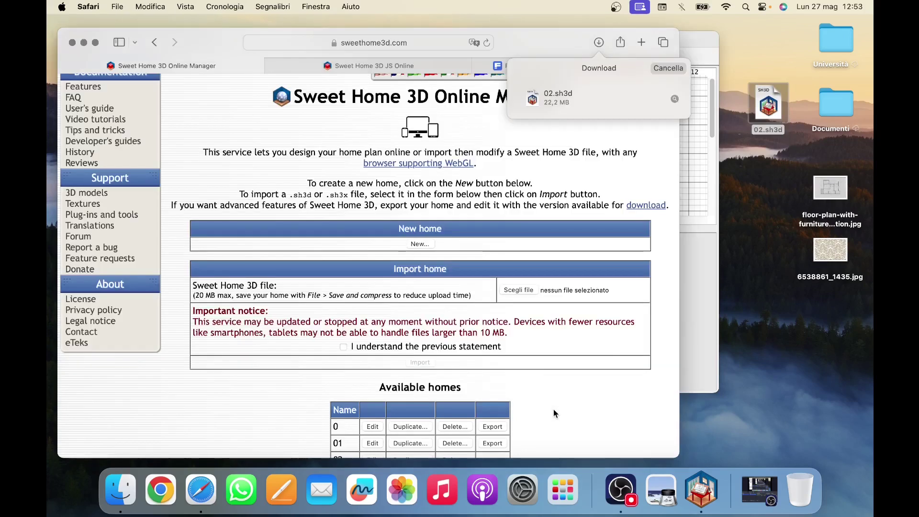
# - Drag 02.sh3d from the desktop into the Online Manager's file field and import it
pyautogui.click(668, 69)
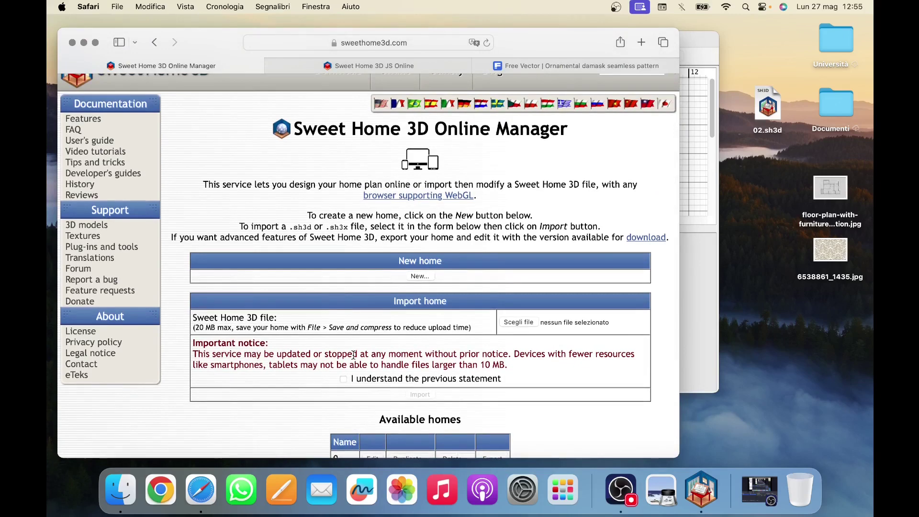
pyautogui.click(510, 321)
pyautogui.click(334, 180)
pyautogui.click(496, 369)
pyautogui.click(766, 111)
pyautogui.moveTo(766, 111); pyautogui.dragTo(570, 322)
pyautogui.click(95, 42)
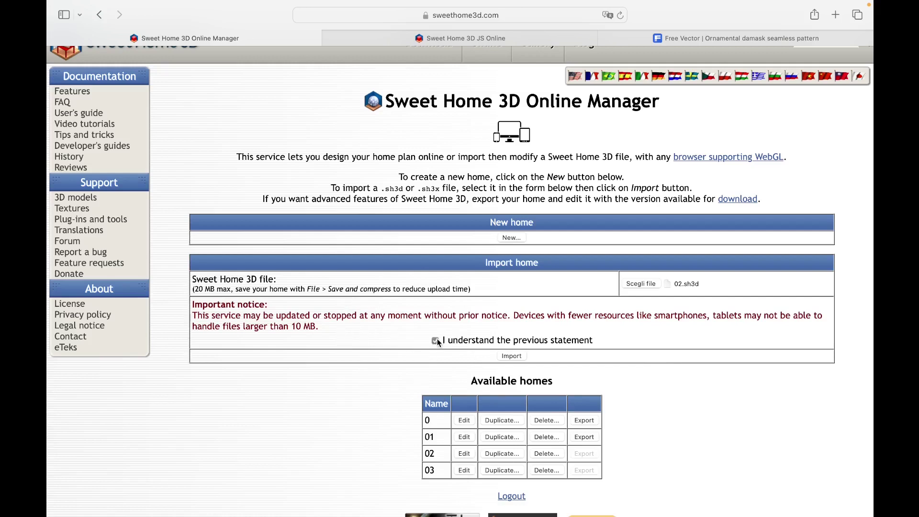
pyautogui.click(512, 356)
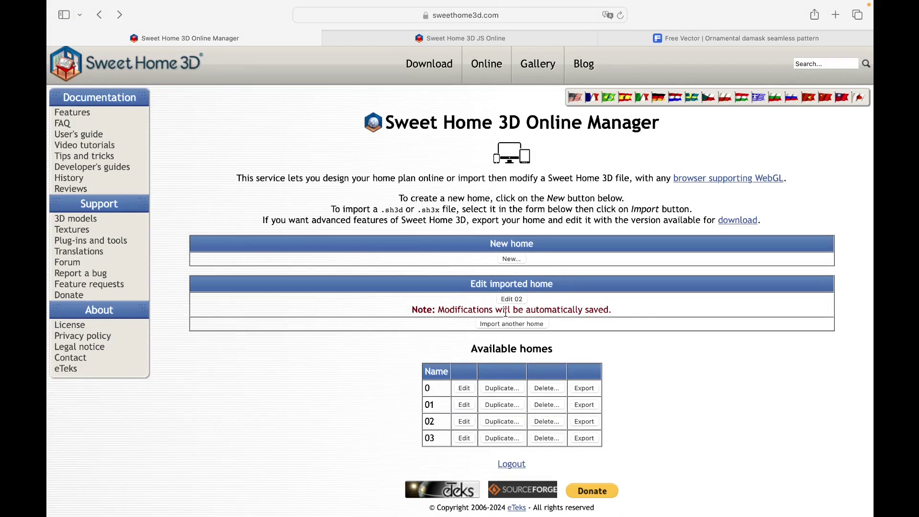
# - Take Safari out of full screen and minimize its window
pyautogui.moveTo(172, 3)
pyautogui.click(86, 28)
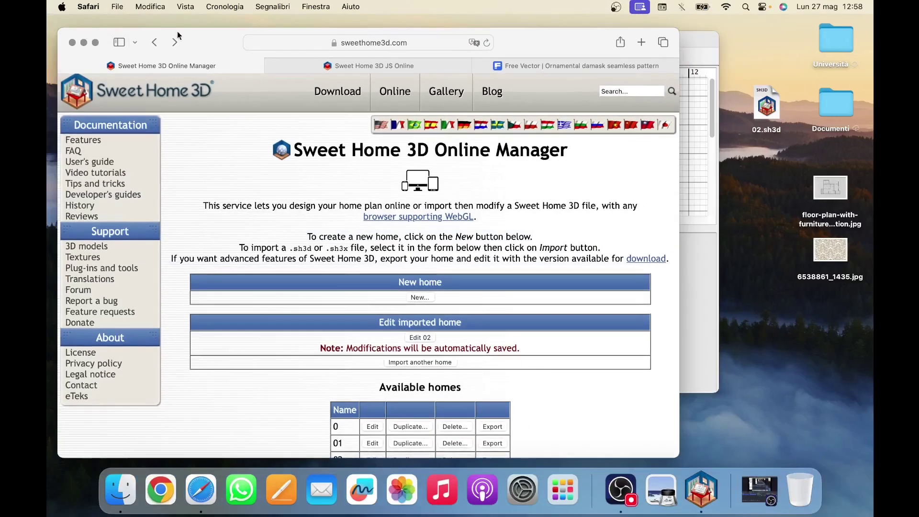
pyautogui.click(85, 43)
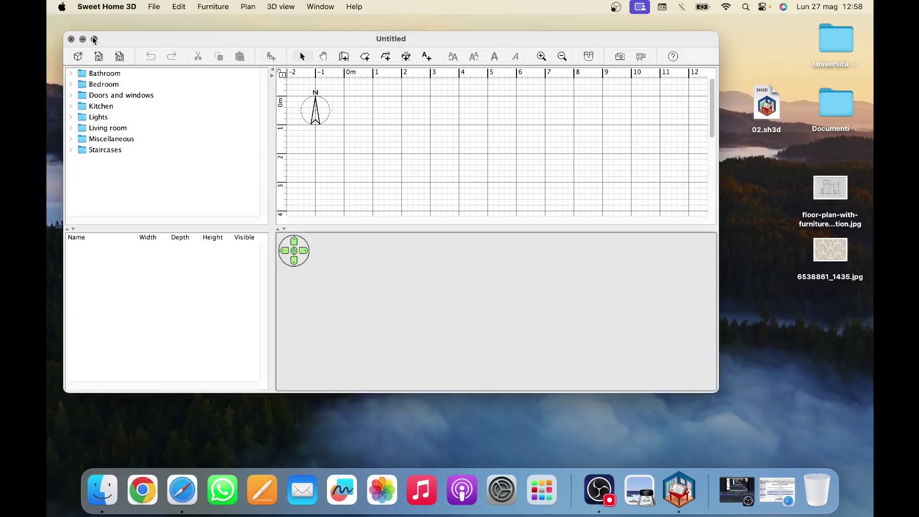
# - Make the desktop app full screen and open 02.sh3d from the Desktop with File > Open
pyautogui.click(95, 38)
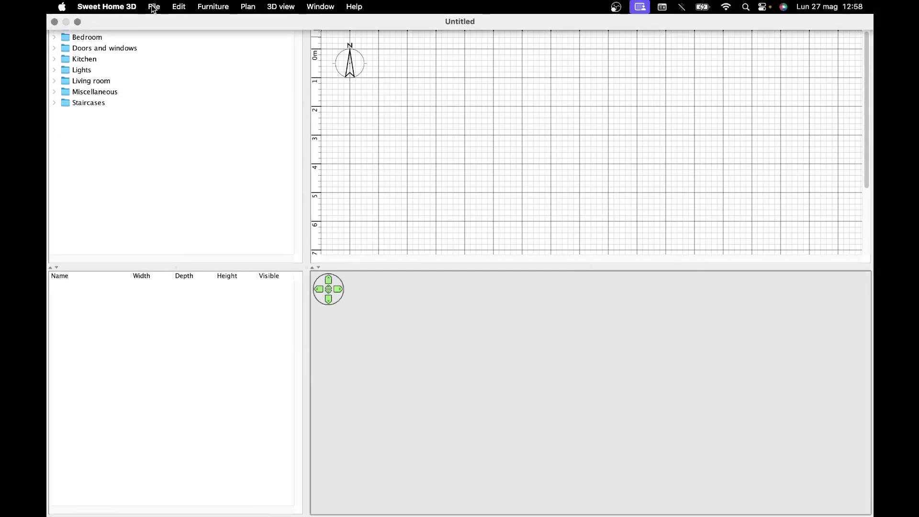
pyautogui.click(154, 7)
pyautogui.click(163, 49)
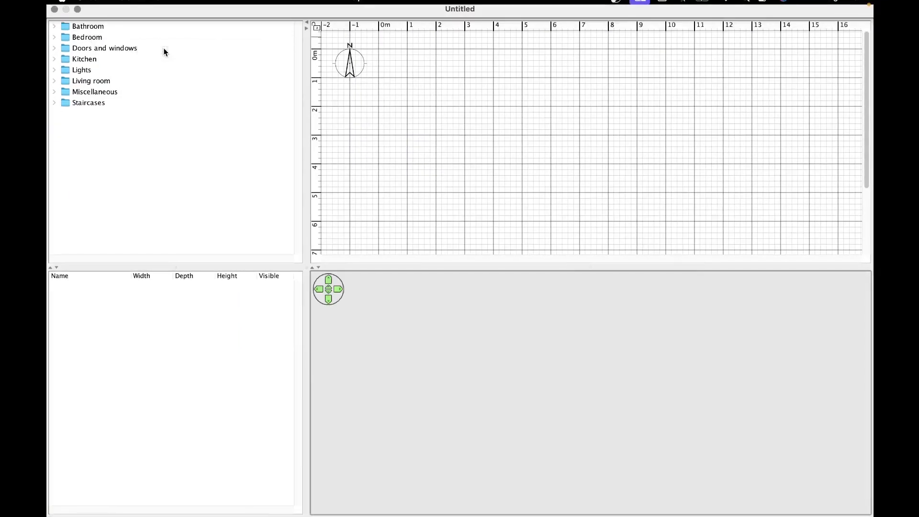
pyautogui.click(406, 133)
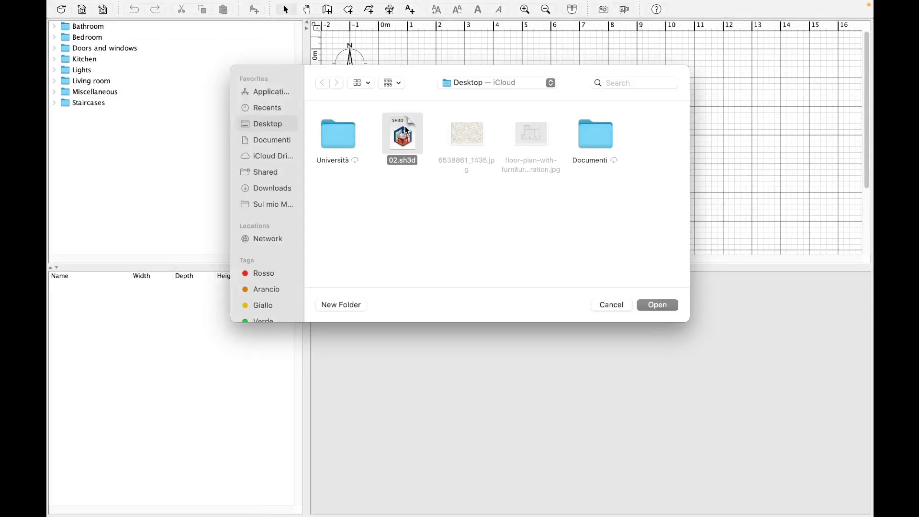
pyautogui.click(670, 306)
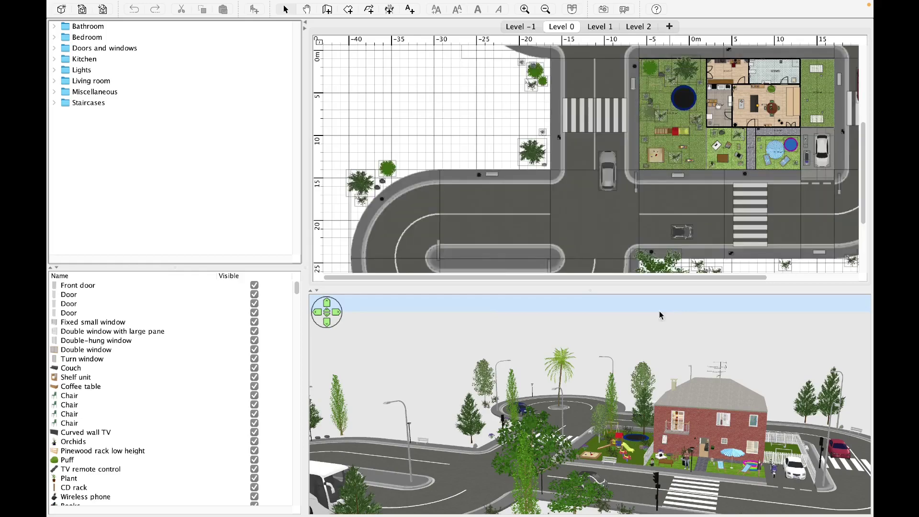
pyautogui.moveTo(617, 406); pyautogui.dragTo(617, 406)
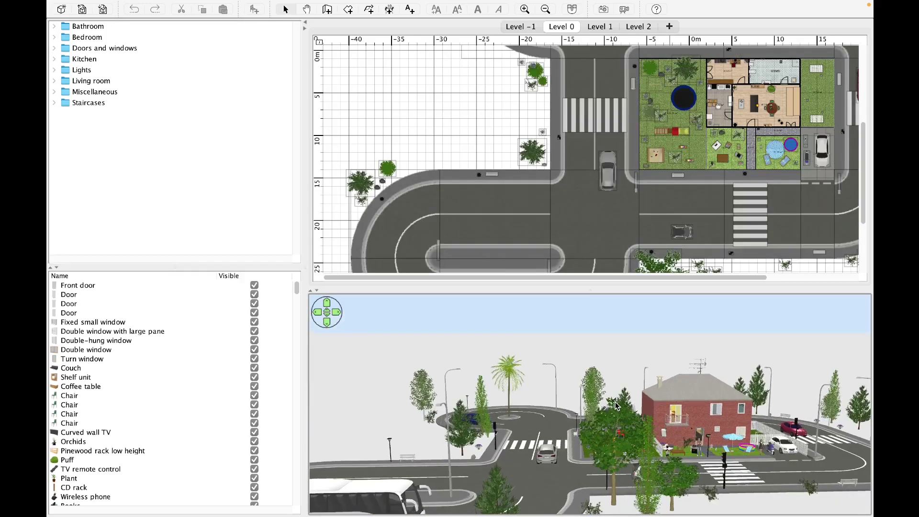
pyautogui.scroll(5, 569, 150)
pyautogui.hscroll(4, 570, 151)
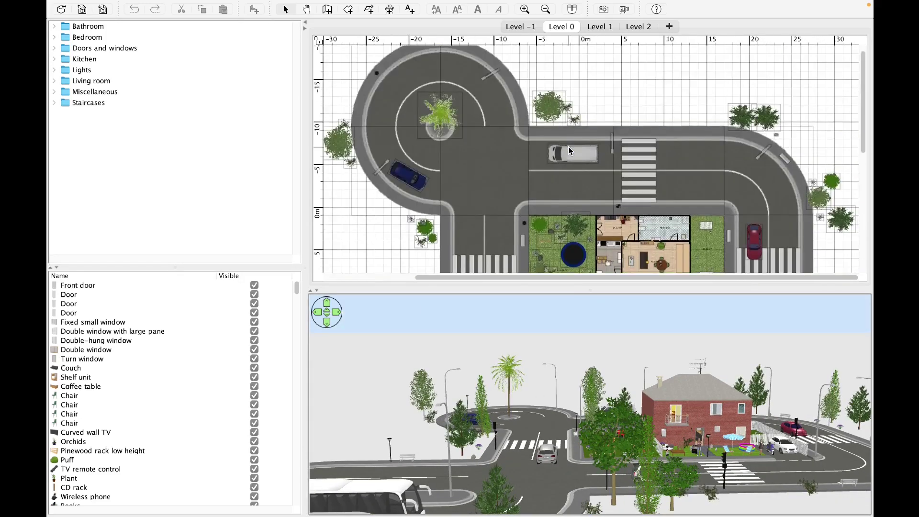
pyautogui.scroll(-3, 568, 147)
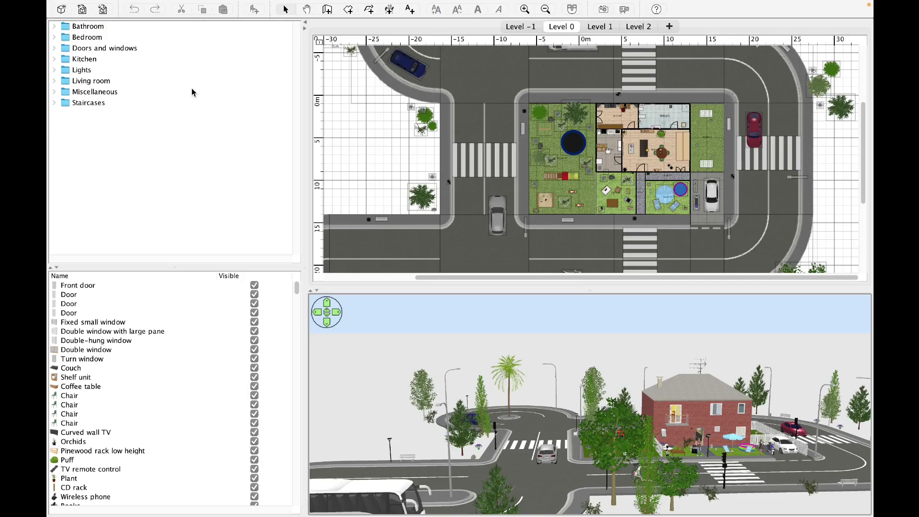
pyautogui.click(154, 7)
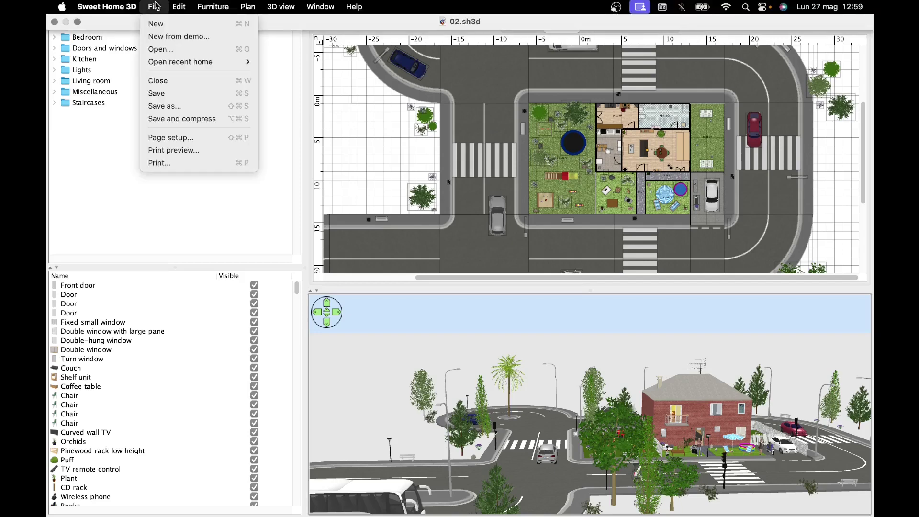
pyautogui.click(175, 108)
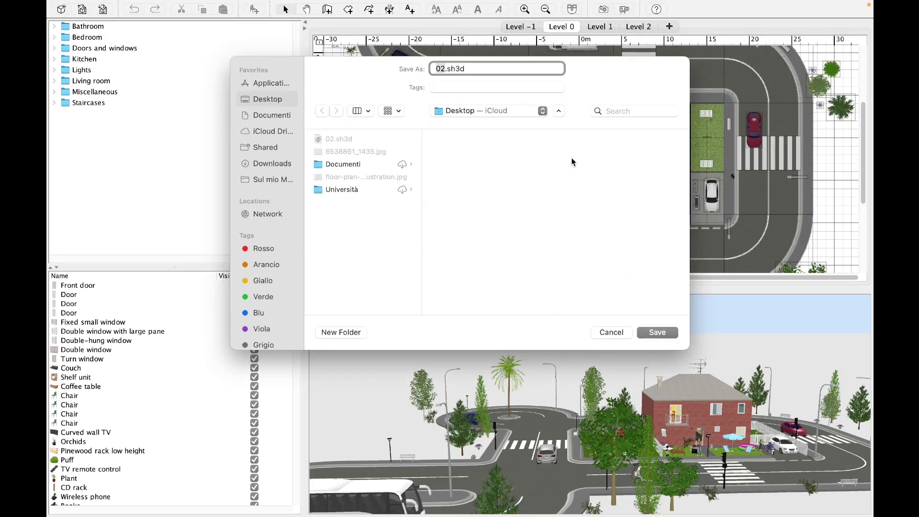
pyautogui.click(614, 332)
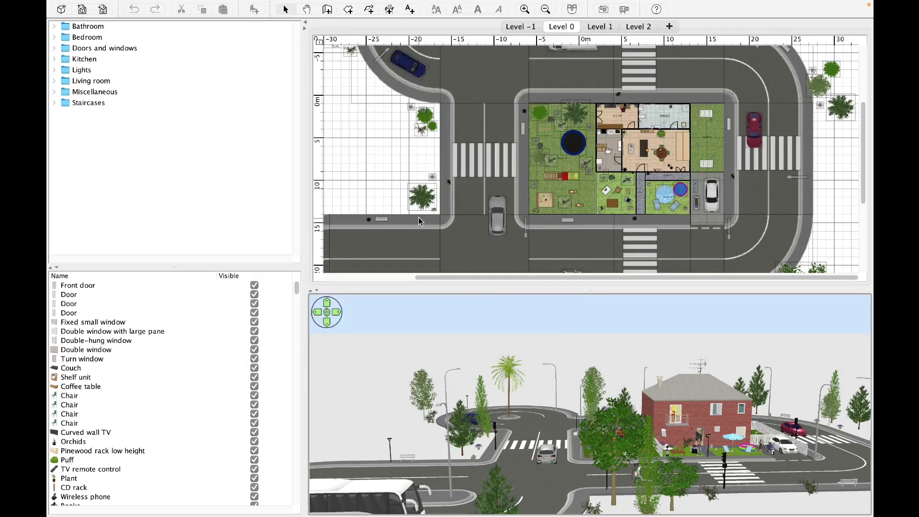
pyautogui.moveTo(597, 426); pyautogui.dragTo(655, 457)
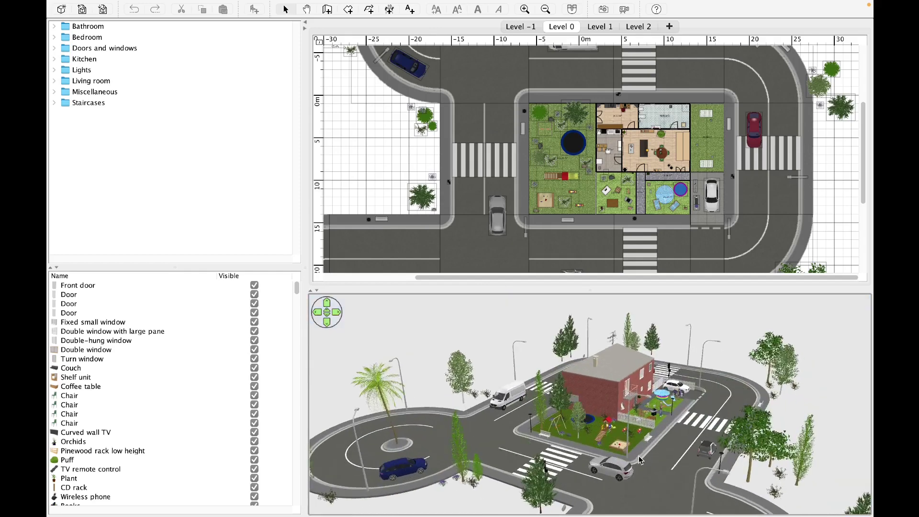
pyautogui.moveTo(637, 459); pyautogui.dragTo(497, 423)
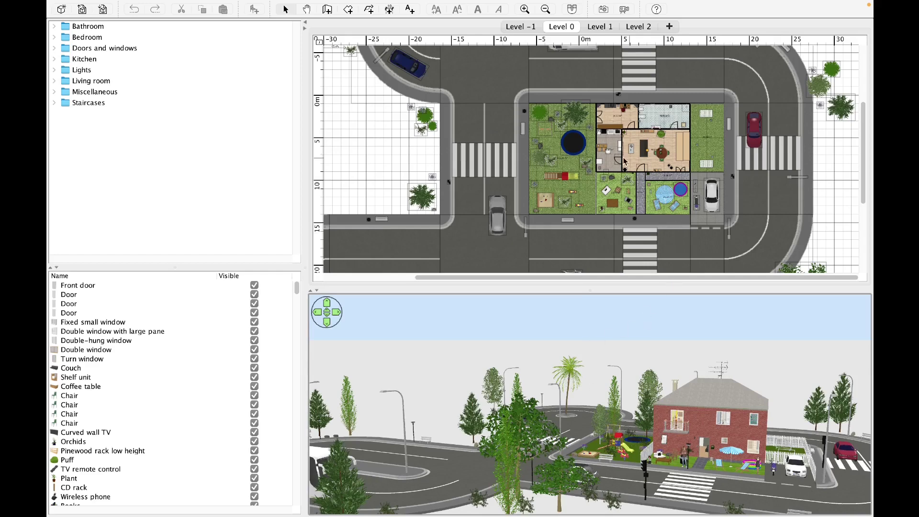
pyautogui.moveTo(580, 443); pyautogui.dragTo(578, 334)
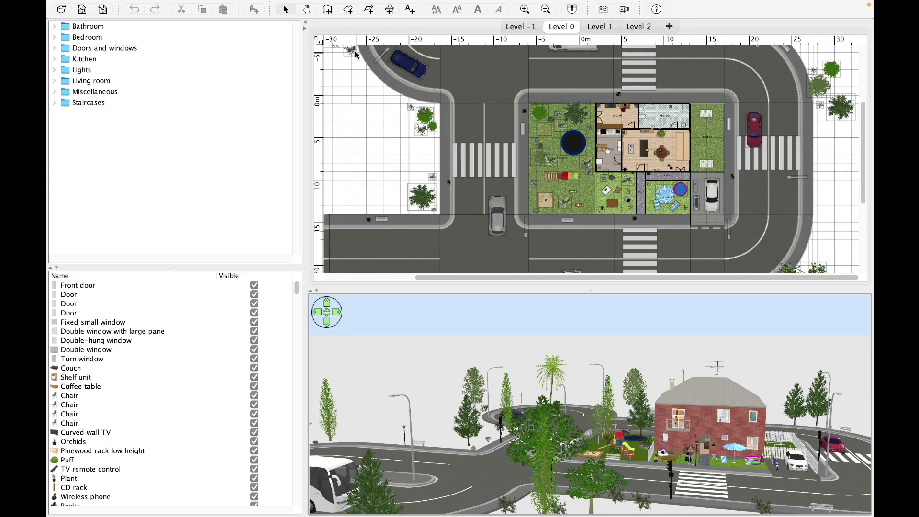
pyautogui.moveTo(345, 2)
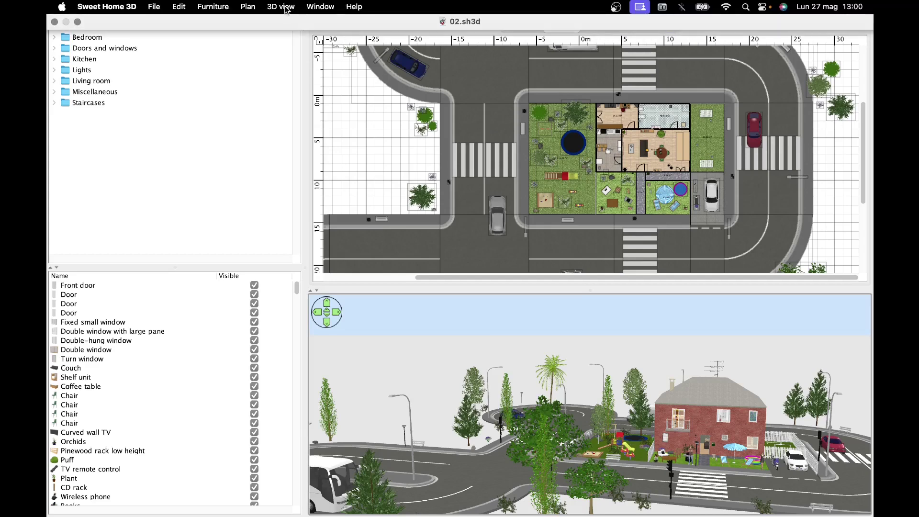
# - In Create photo, tilt the 3D view to street level and apply 4:3 proportions (400 × 300)
pyautogui.click(283, 7)
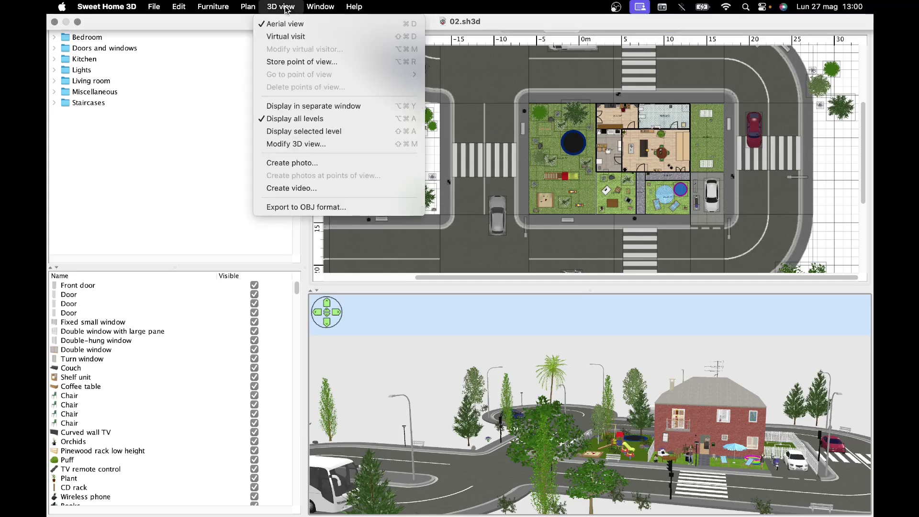
pyautogui.click(284, 164)
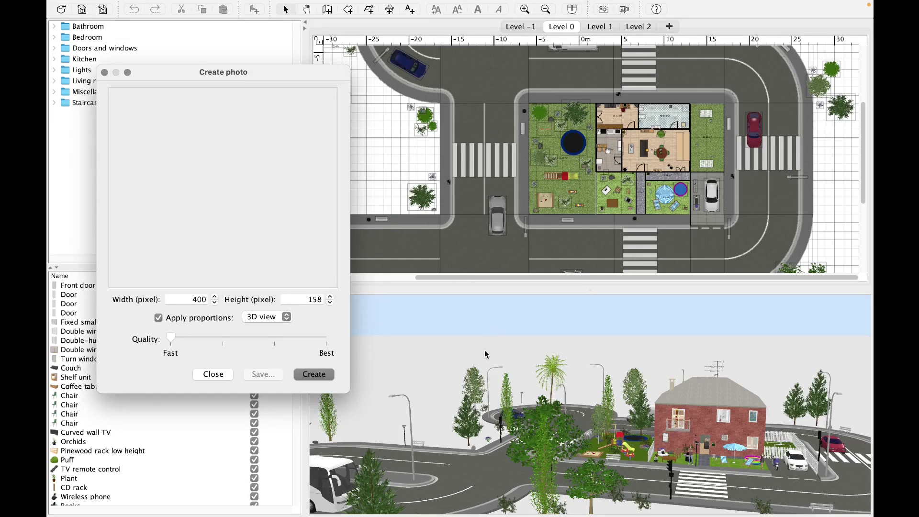
pyautogui.moveTo(675, 500); pyautogui.dragTo(663, 370)
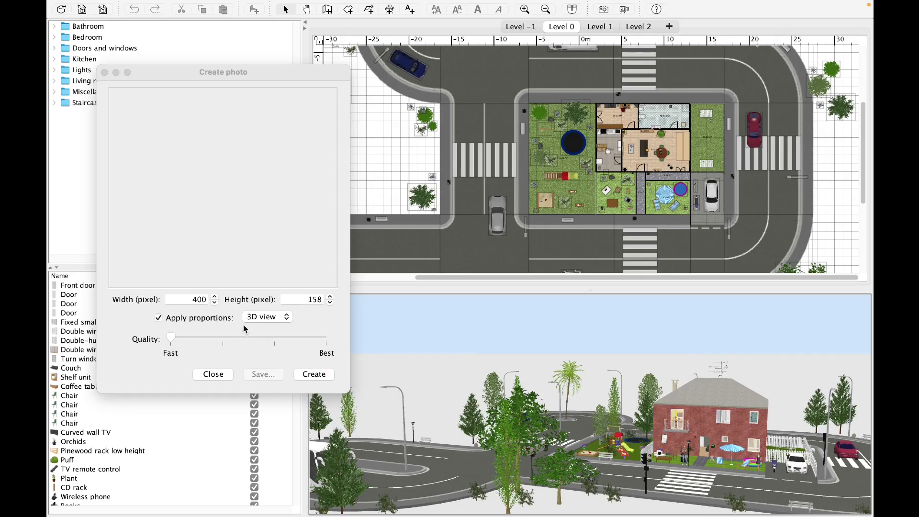
pyautogui.click(286, 316)
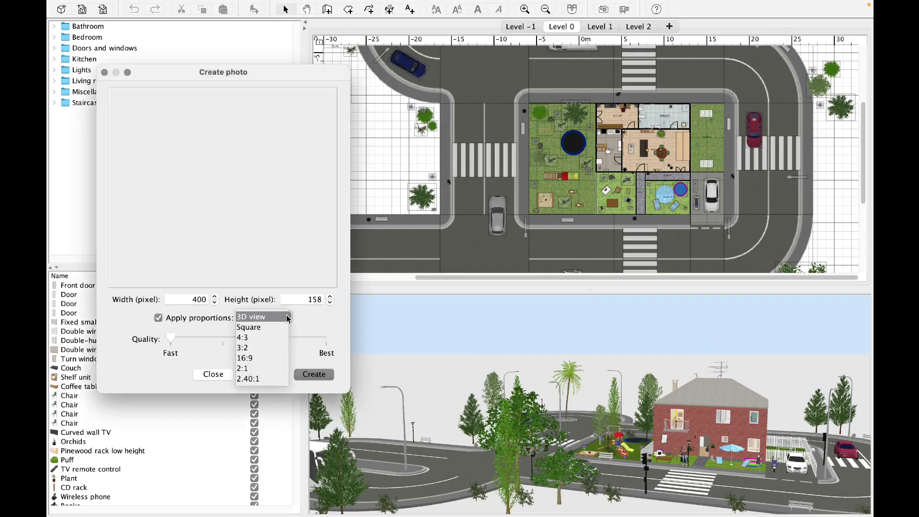
pyautogui.click(254, 337)
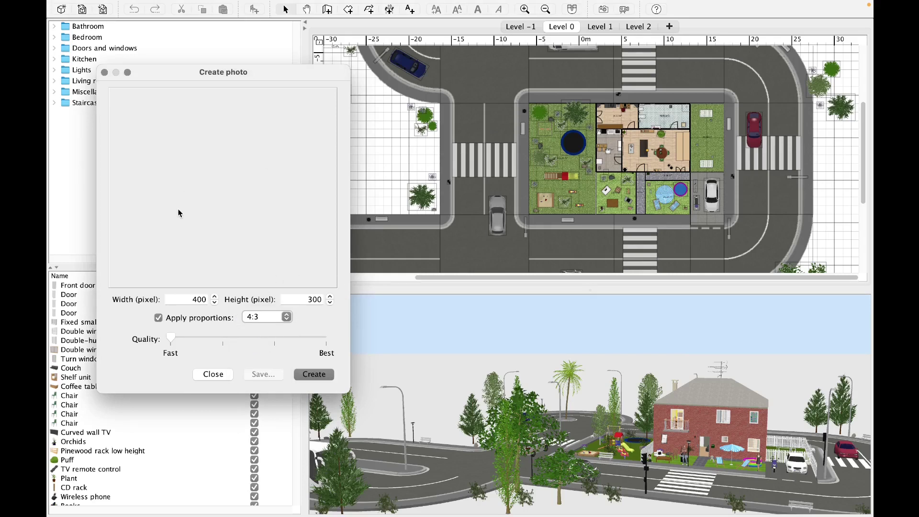
pyautogui.moveTo(168, 343)
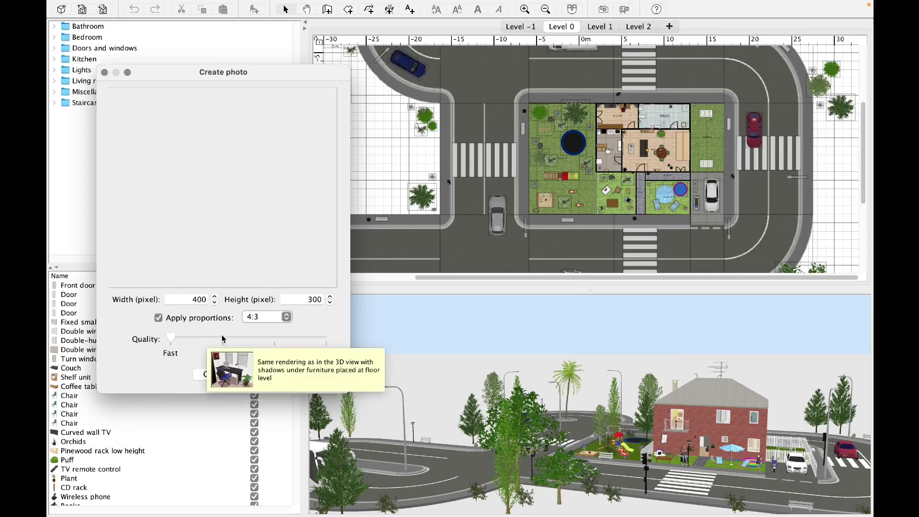
# - Render the 400 × 300 photo, bring the 3D view closer to the house, and render again
pyautogui.moveTo(272, 342)
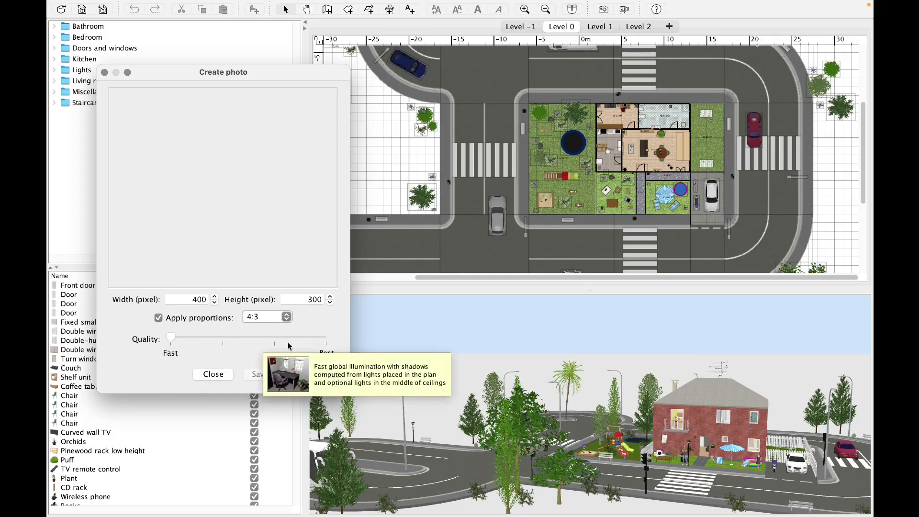
pyautogui.moveTo(324, 346)
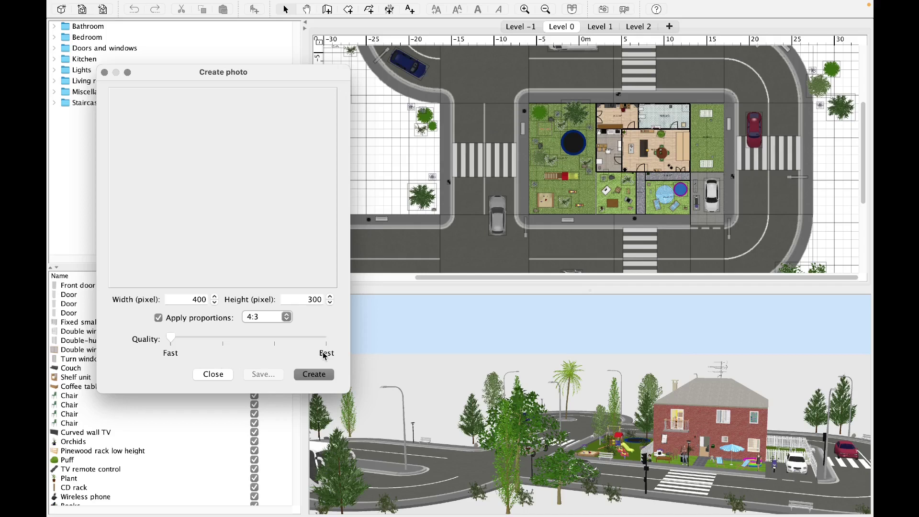
pyautogui.click(314, 374)
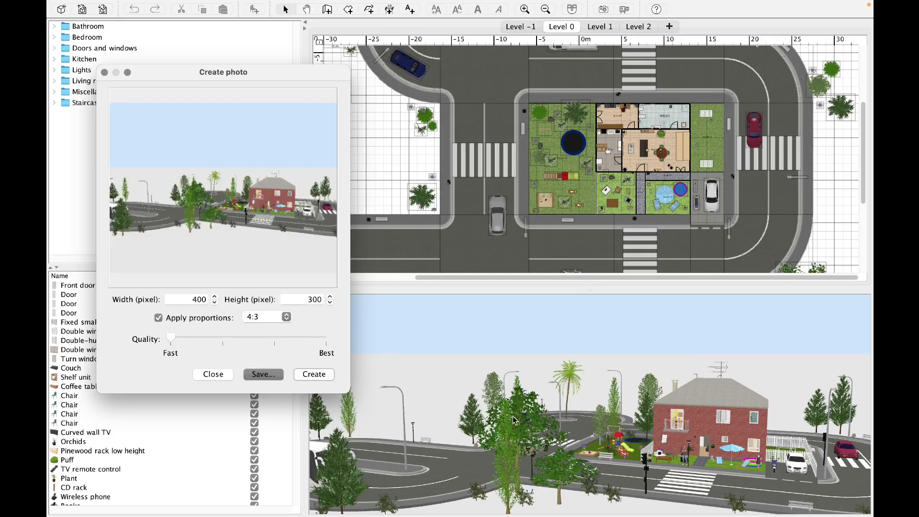
pyautogui.click(707, 443)
pyautogui.moveTo(635, 408); pyautogui.dragTo(557, 395)
pyautogui.click(328, 375)
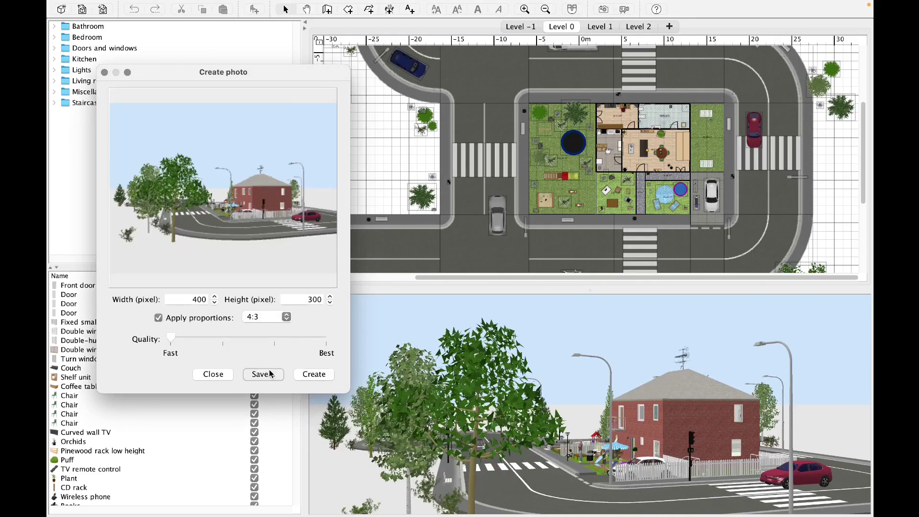
# - Save the rendered photo to the Desktop as Home Photo.png and exit full screen
pyautogui.click(263, 374)
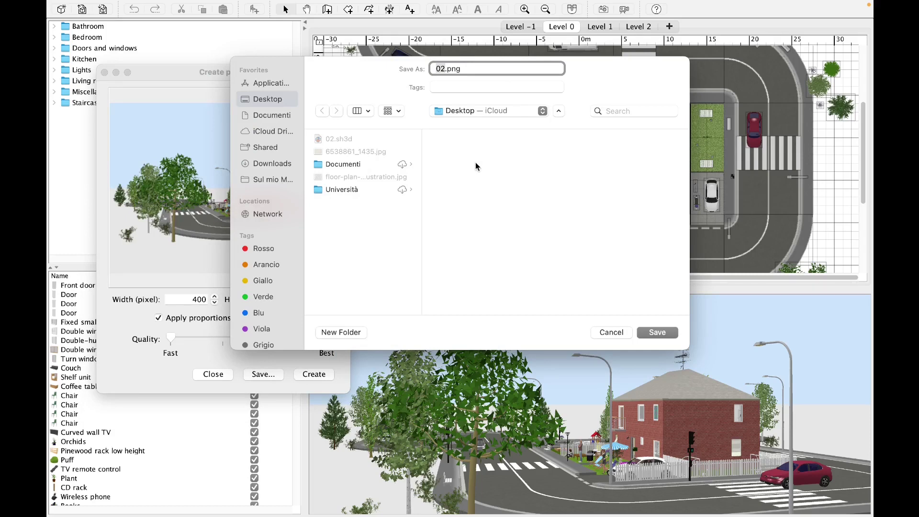
pyautogui.press('BackSpace')
pyautogui.write('Home Photo')
pyautogui.click(656, 332)
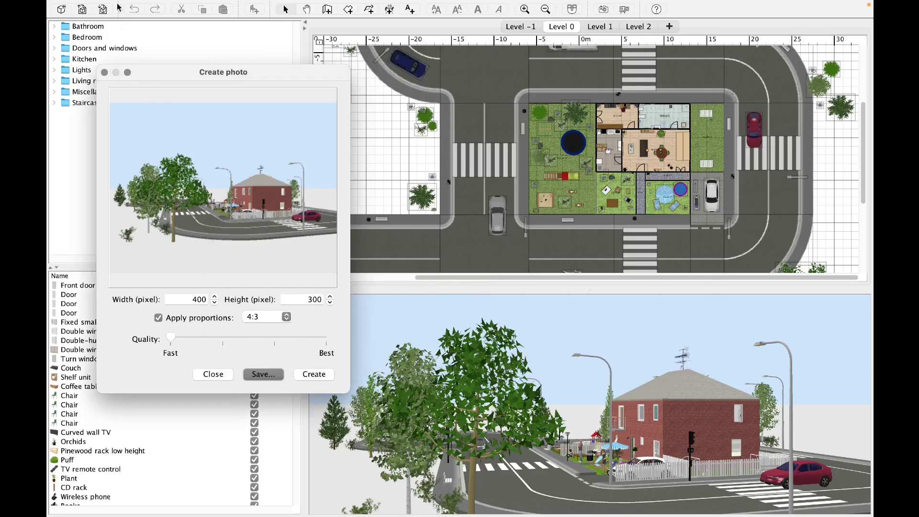
pyautogui.moveTo(118, 4)
pyautogui.click(78, 22)
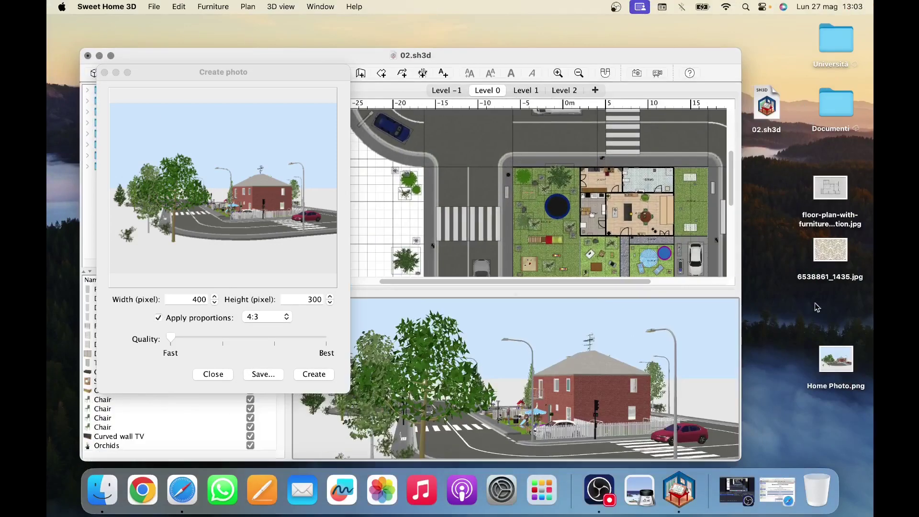
# - Check Home Photo.png in Preview, close it and the Create photo dialog, and restore full screen
pyautogui.doubleClick(835, 359)
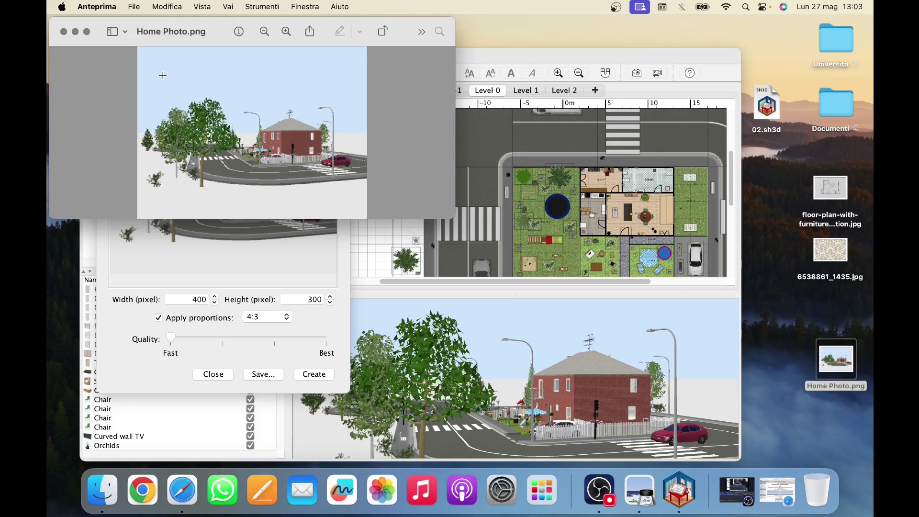
pyautogui.click(64, 32)
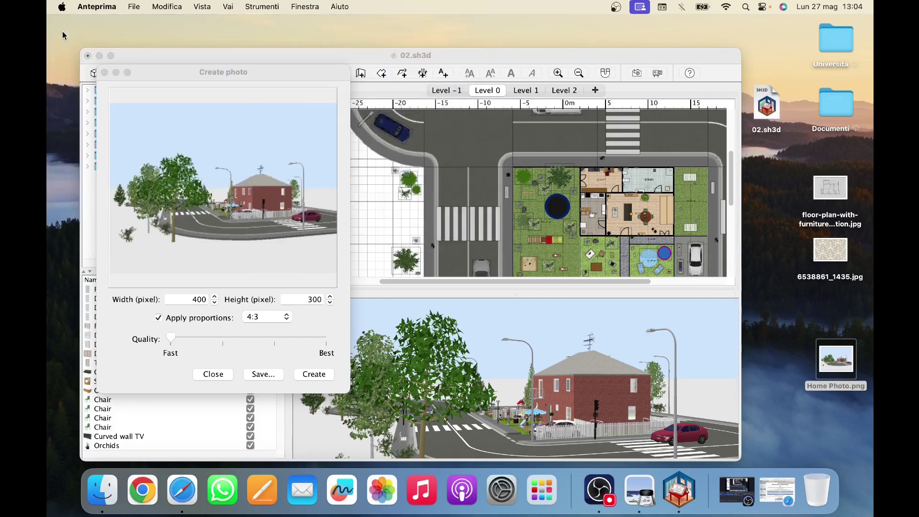
pyautogui.click(88, 56)
pyautogui.click(111, 56)
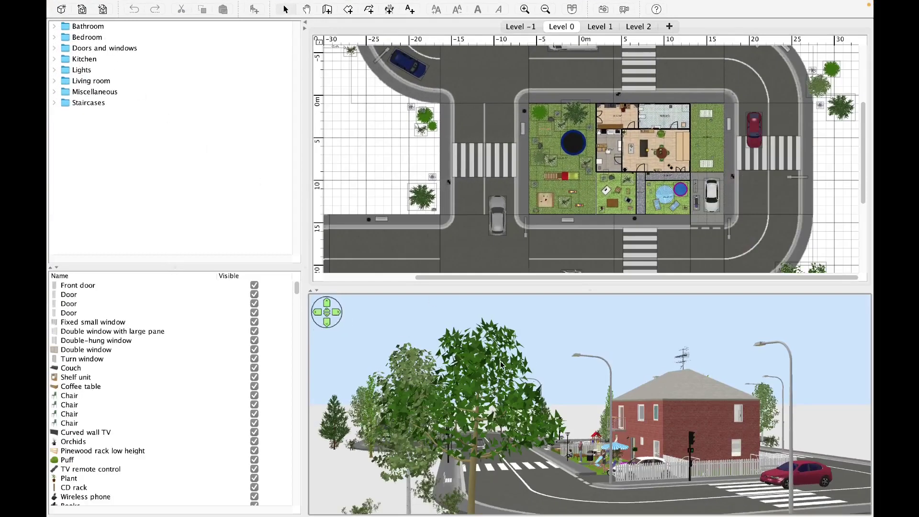
# - Tilt the 3D view to a lower angle and bring up the Print dialog
pyautogui.moveTo(498, 365); pyautogui.dragTo(504, 340)
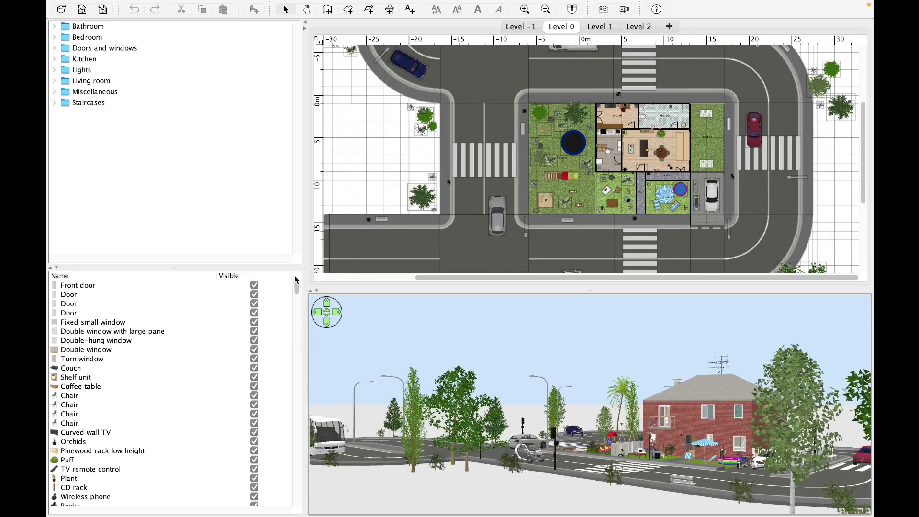
pyautogui.click(153, 7)
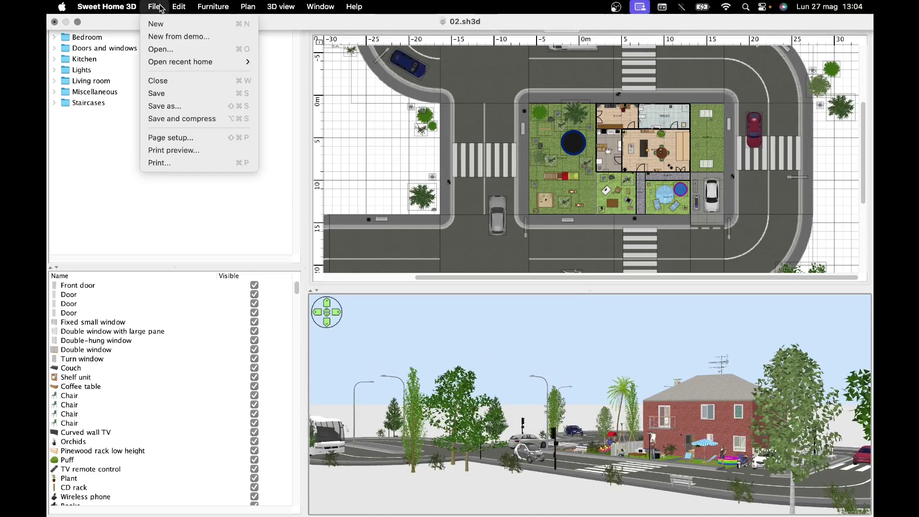
pyautogui.click(176, 161)
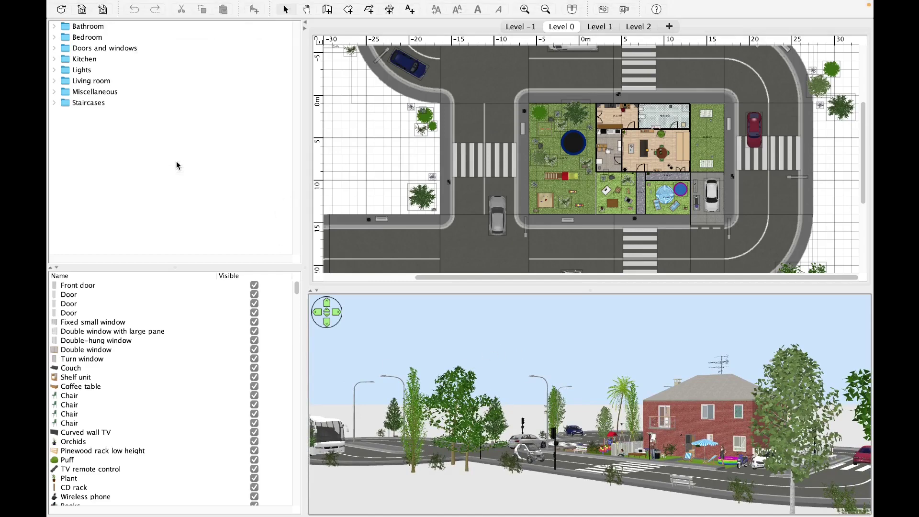
pyautogui.moveTo(358, 225); pyautogui.dragTo(349, 85)
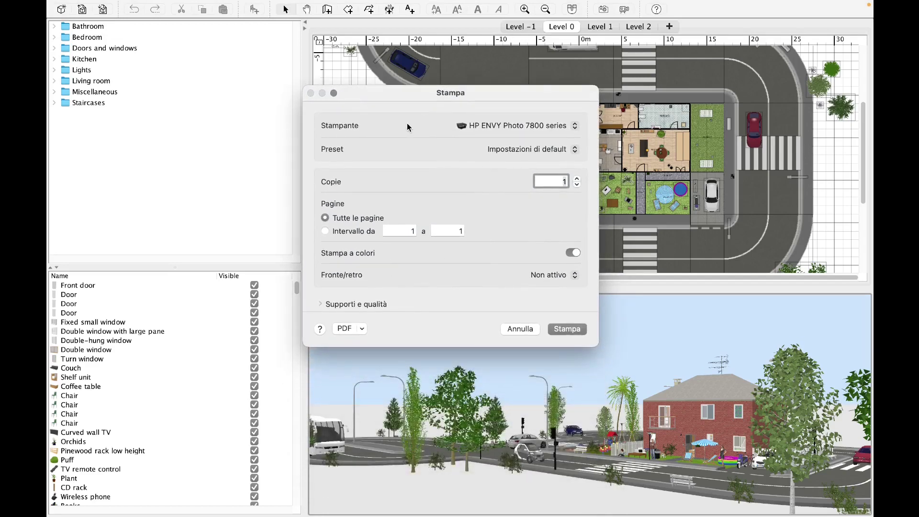
# - Print on the HP ENVY Photo 7800 series with the default preset and no two-sided printing
pyautogui.click(464, 125)
pyautogui.click(420, 151)
pyautogui.click(492, 148)
pyautogui.click(452, 151)
pyautogui.click(574, 275)
pyautogui.click(574, 276)
pyautogui.scroll(-3, 467, 305)
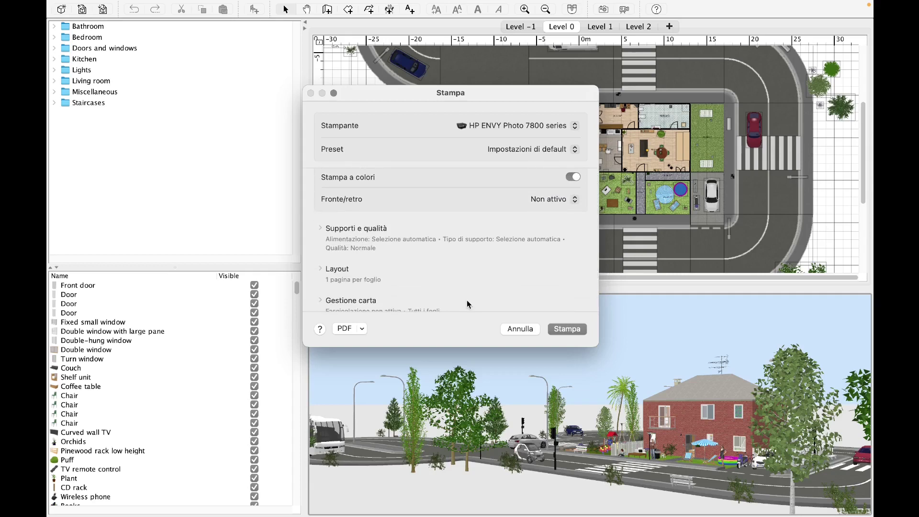
pyautogui.scroll(-2, 467, 303)
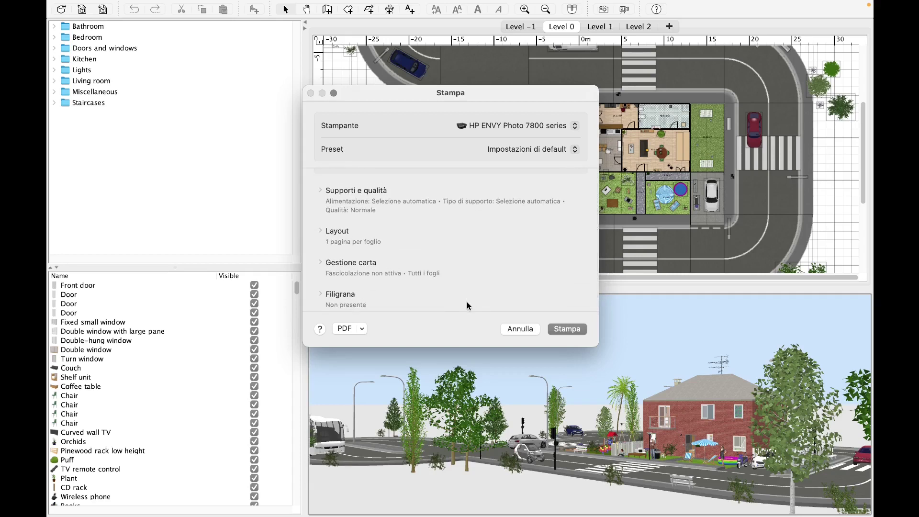
pyautogui.scroll(-1, 467, 301)
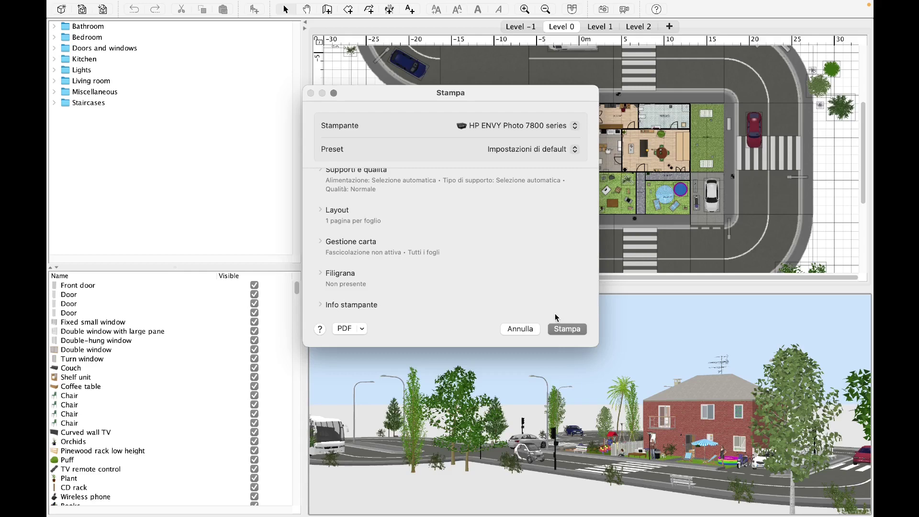
pyautogui.click(564, 329)
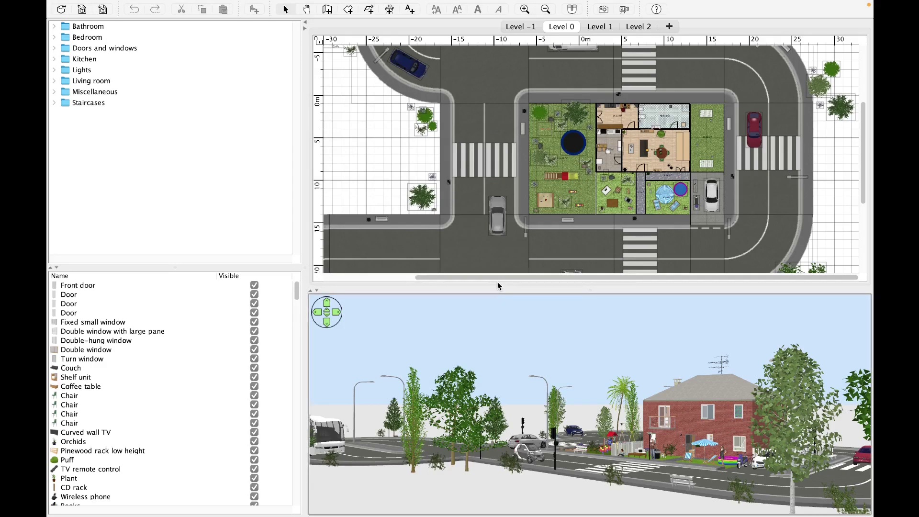
# - Reopen the print settings and choose Save as PDF with the file name 02
pyautogui.moveTo(201, 4)
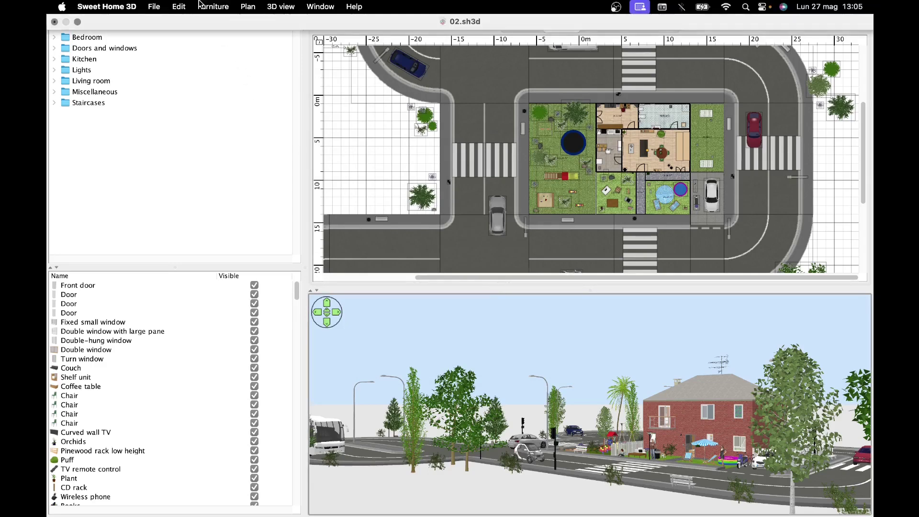
pyautogui.click(154, 6)
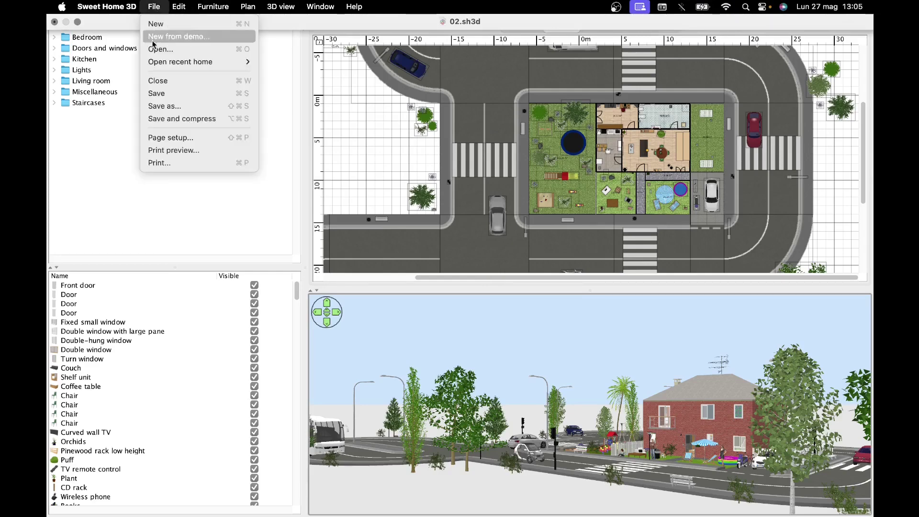
pyautogui.click(164, 163)
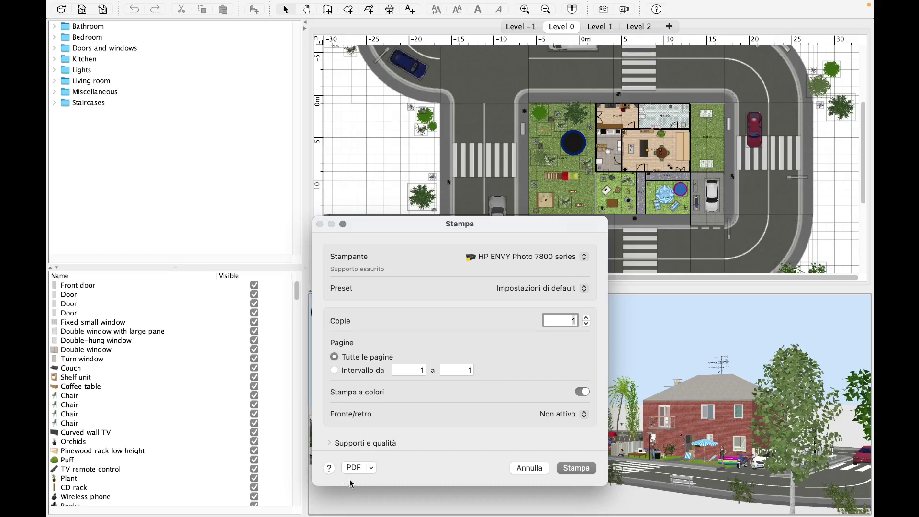
pyautogui.click(372, 468)
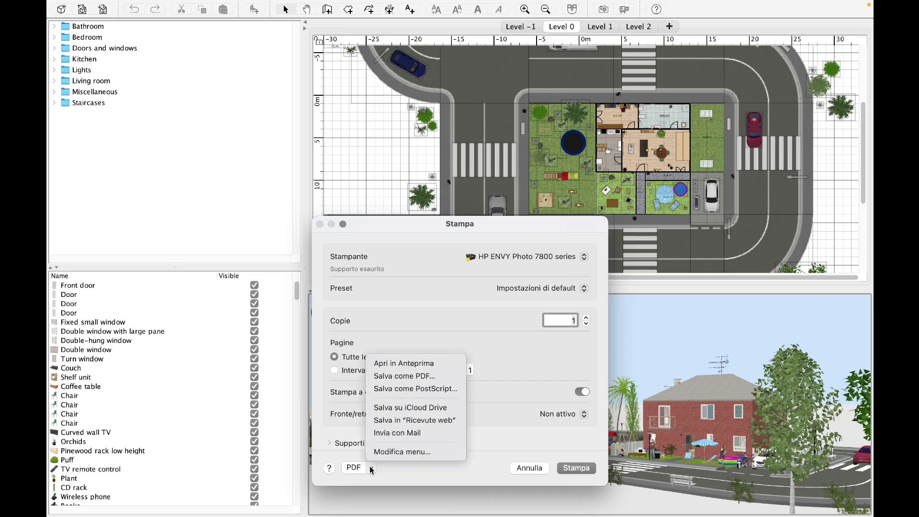
pyautogui.click(394, 376)
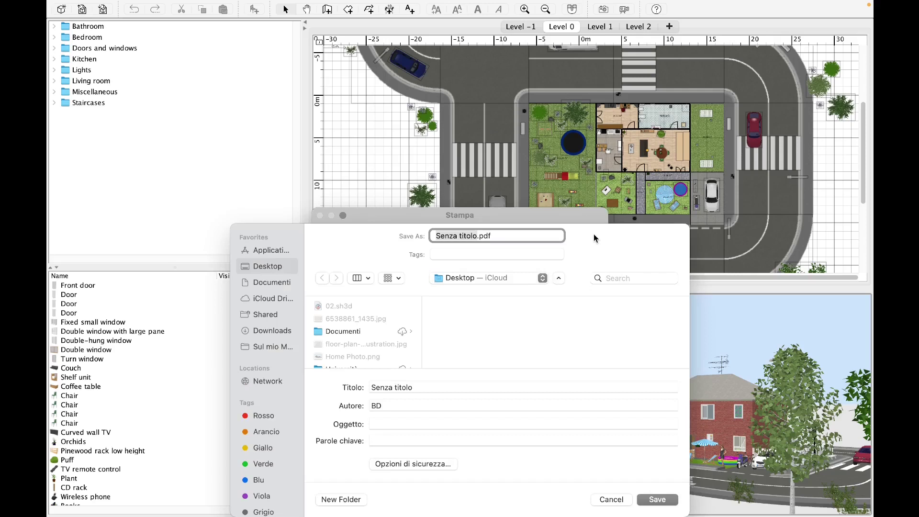
pyautogui.press('BackSpace')
pyautogui.write('02')
# - Leave the PDF without password protection and save 02.pdf to the Desktop
pyautogui.click(415, 462)
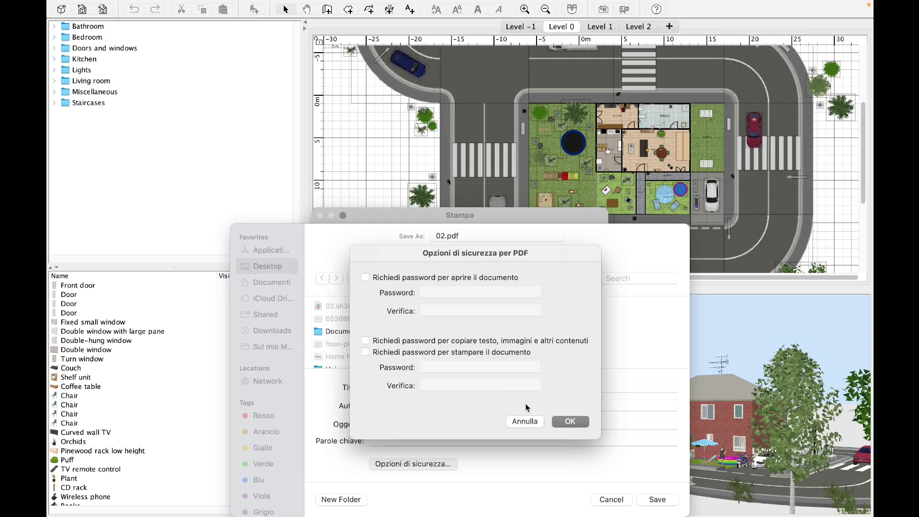
pyautogui.click(532, 420)
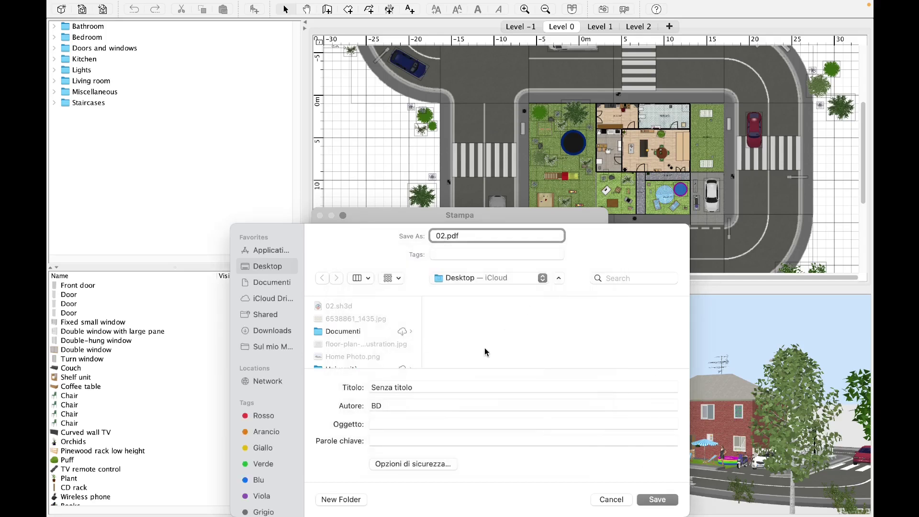
pyautogui.click(658, 499)
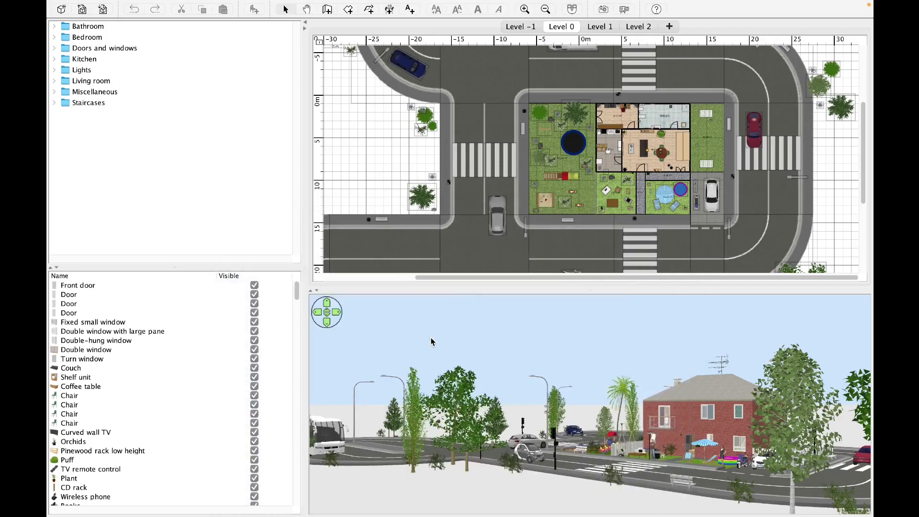
# - Open 02.pdf from the desktop and scroll through its furniture list pages
pyautogui.click(76, 20)
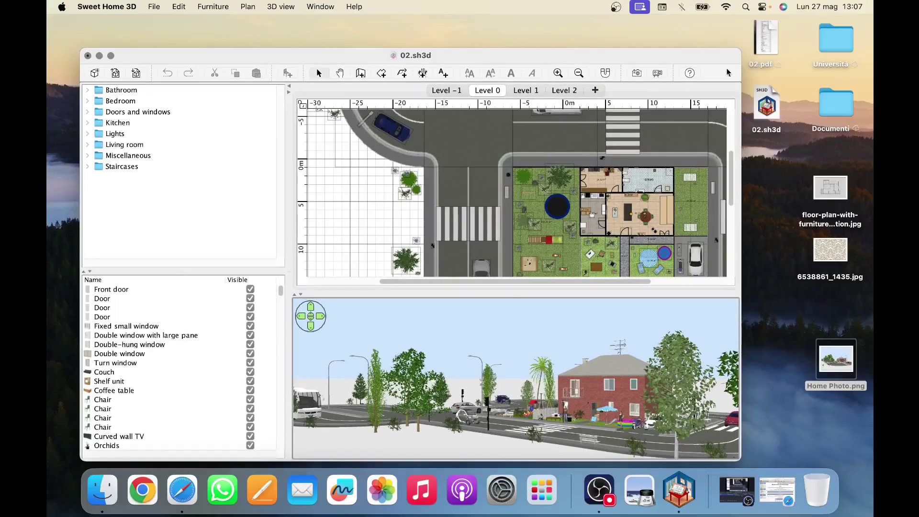
pyautogui.doubleClick(760, 53)
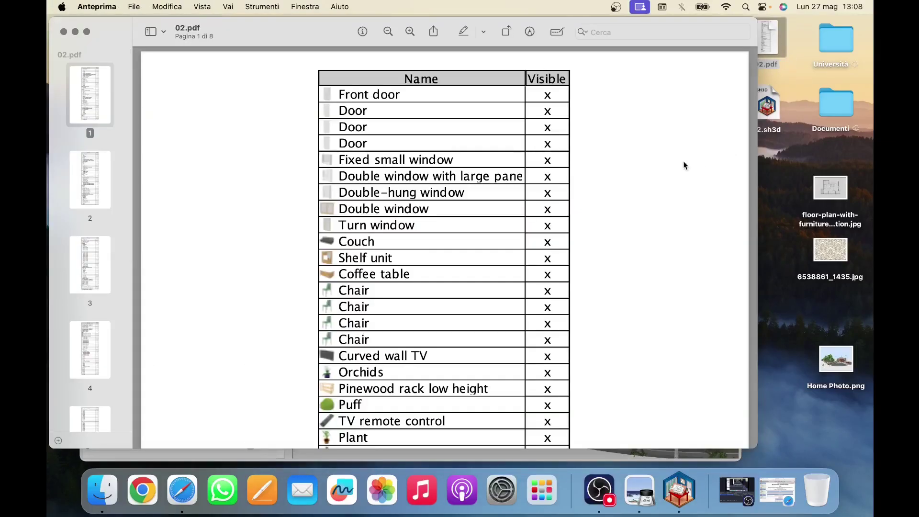
pyautogui.scroll(-10, 683, 161)
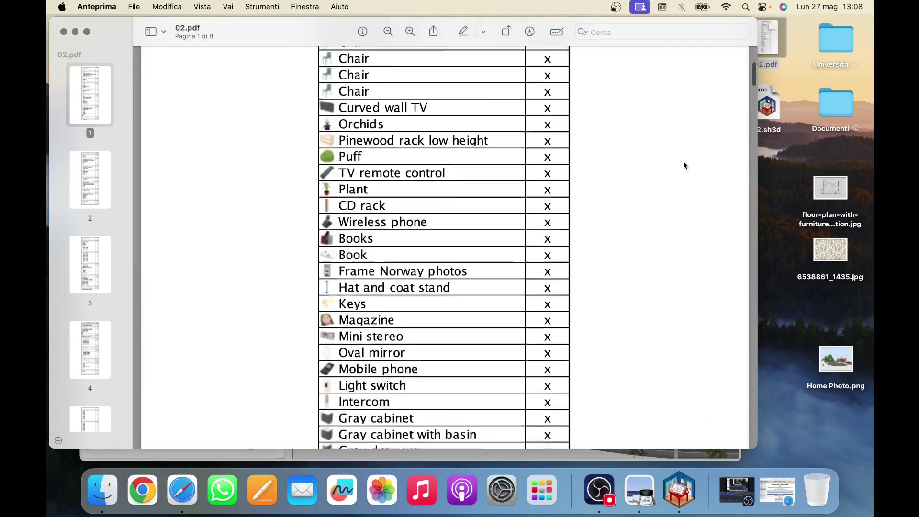
pyautogui.scroll(-20, 684, 165)
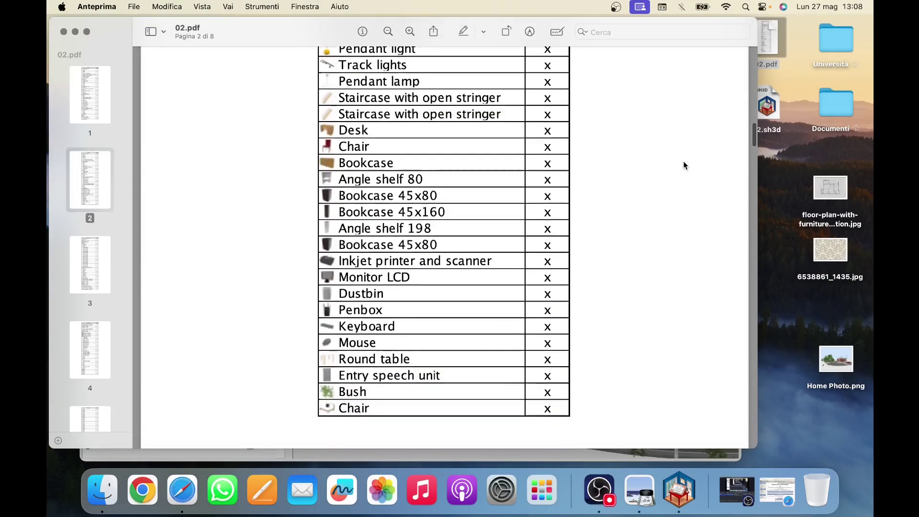
pyautogui.scroll(-10, 682, 161)
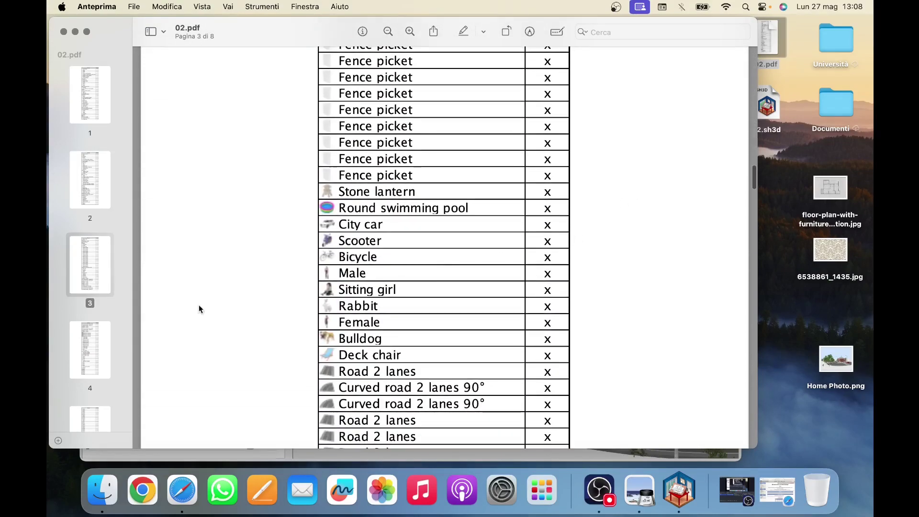
pyautogui.scroll(-3, 99, 343)
pyautogui.scroll(-5, 99, 343)
pyautogui.scroll(-15, 217, 371)
# - View the site plan on page 7 and the 3D view on page 8, then return to Sweet Home 3D
pyautogui.click(95, 343)
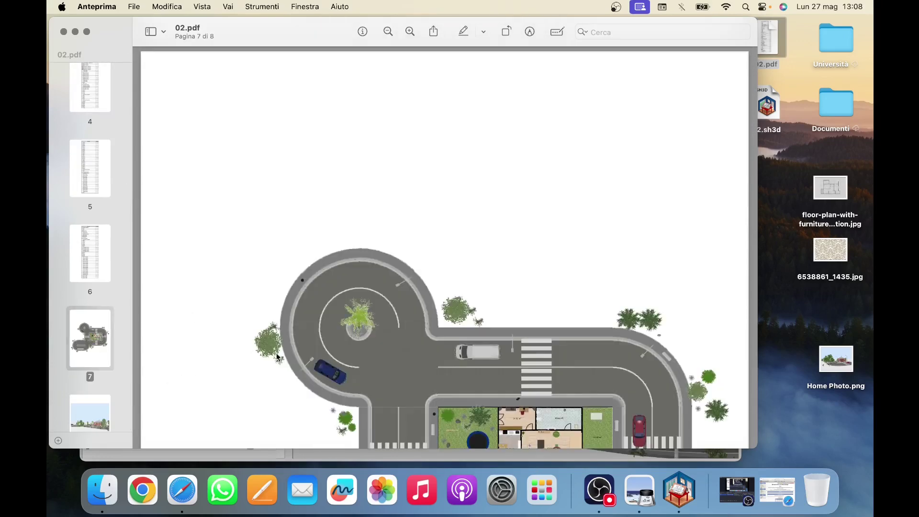
pyautogui.scroll(-4, 303, 375)
pyautogui.scroll(2, 300, 376)
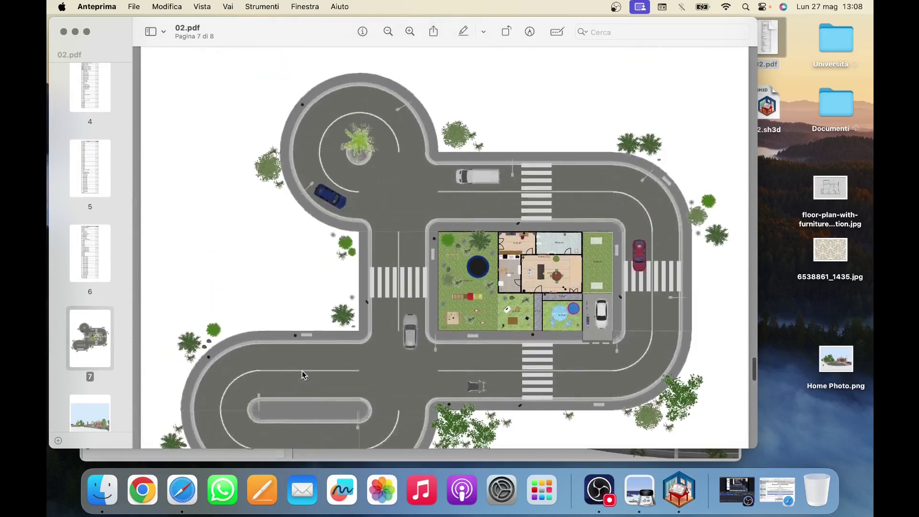
pyautogui.click(98, 416)
pyautogui.scroll(-6, 314, 378)
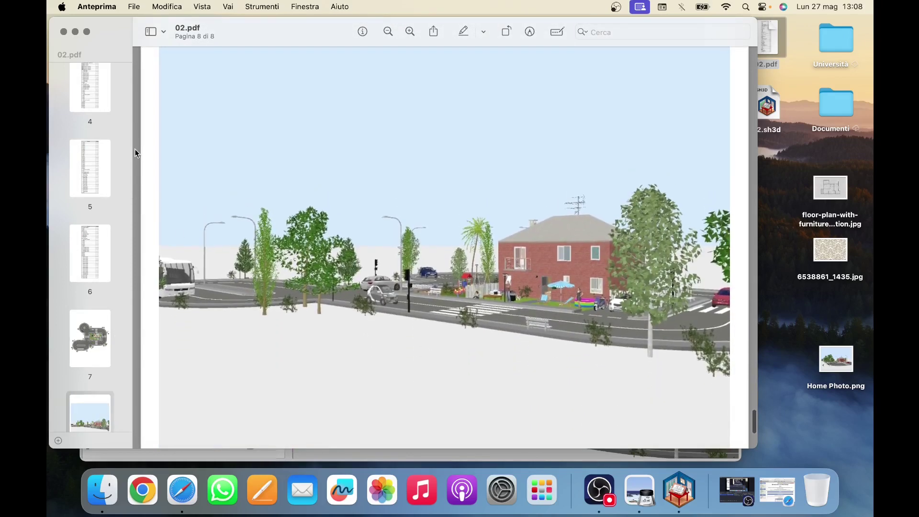
pyautogui.click(76, 32)
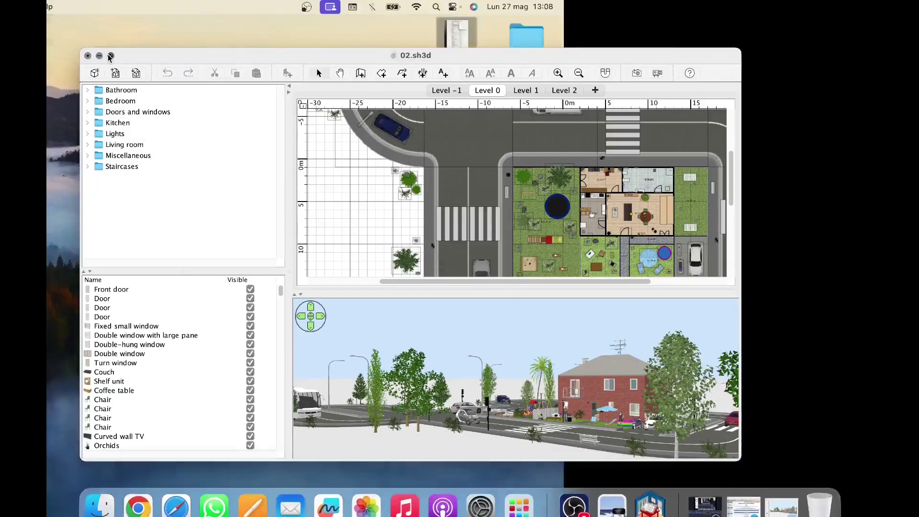
pyautogui.click(107, 58)
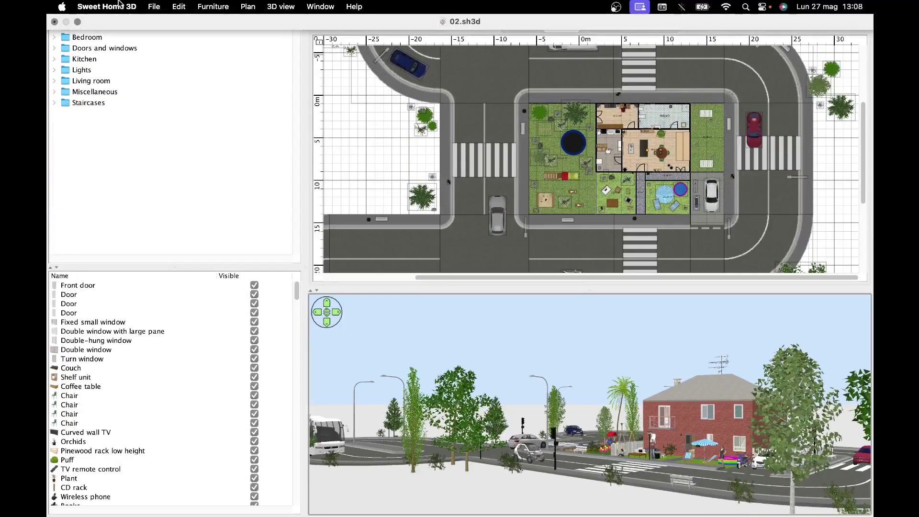
pyautogui.click(154, 7)
pyautogui.click(194, 149)
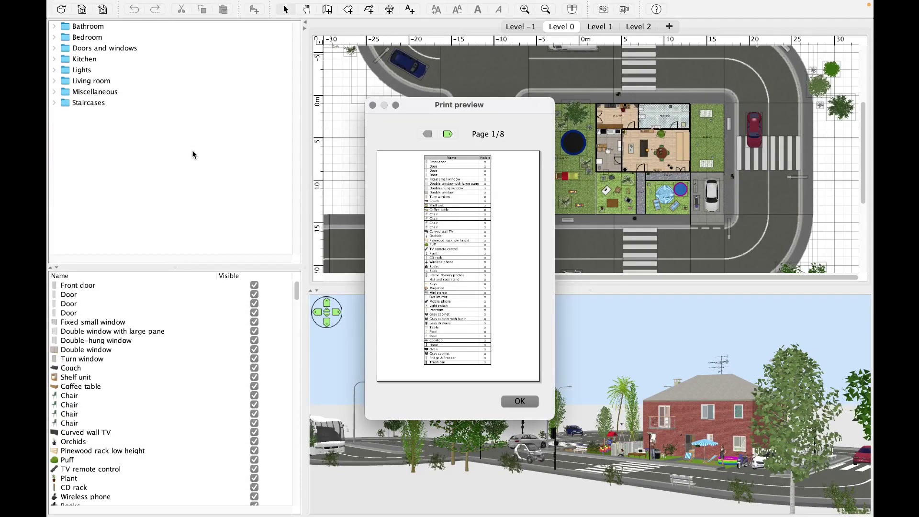
pyautogui.click(445, 135)
pyautogui.click(446, 135)
pyautogui.click(447, 135)
pyautogui.click(446, 135)
pyautogui.click(446, 135)
pyautogui.click(447, 135)
pyautogui.click(448, 135)
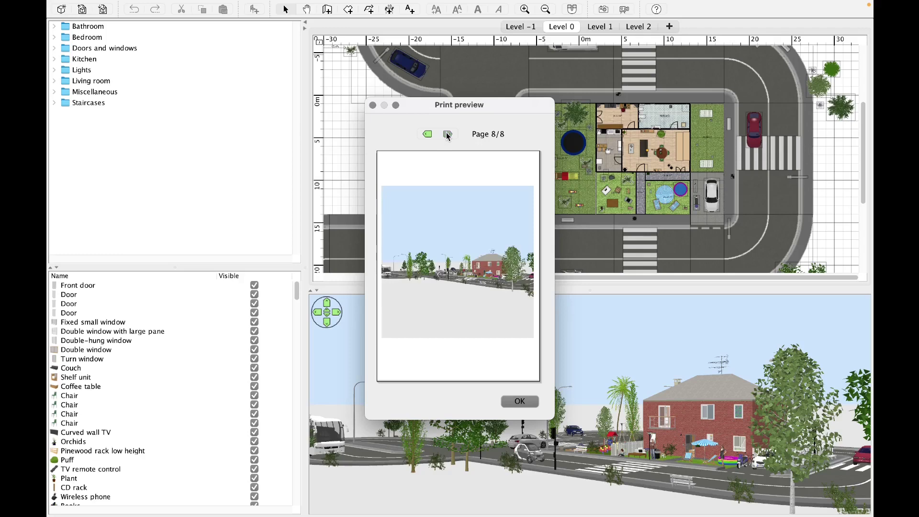
pyautogui.click(521, 401)
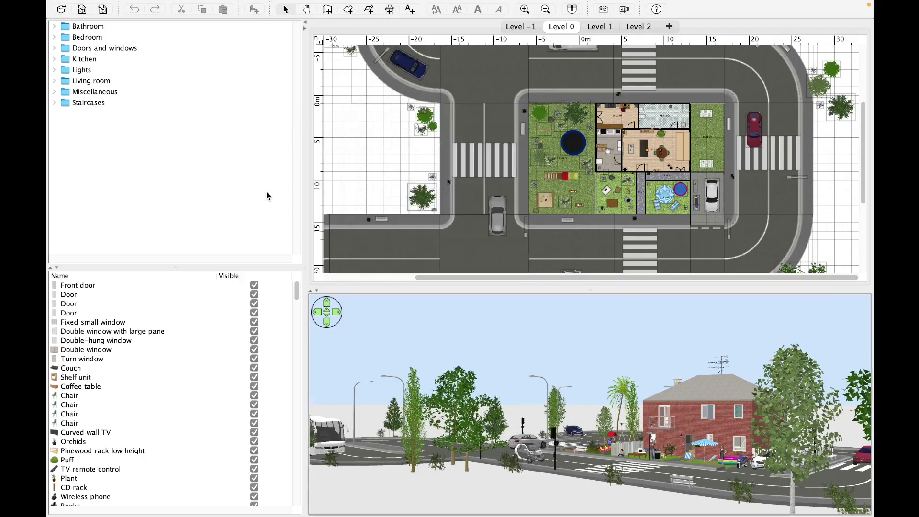
pyautogui.scroll(-3, 481, 188)
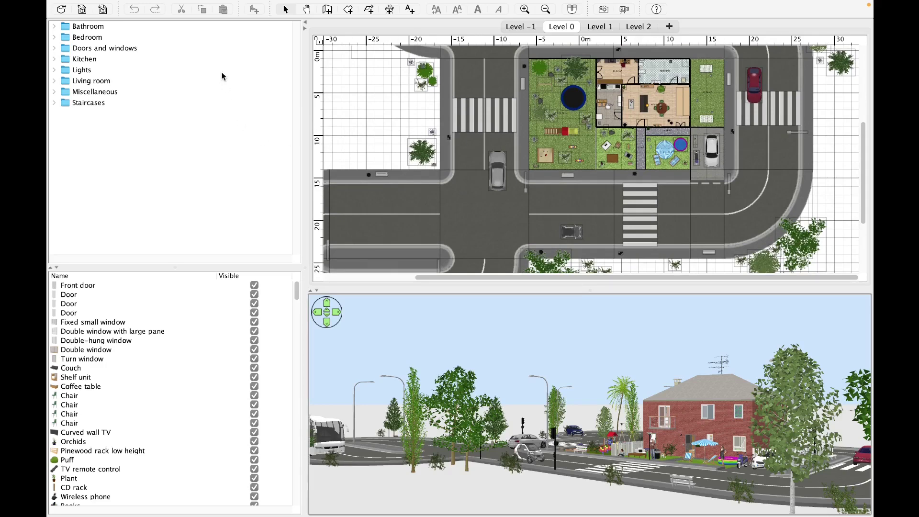
# - Open Page setup and keep the paper format at A4 portrait with 100% scaling
pyautogui.click(161, 7)
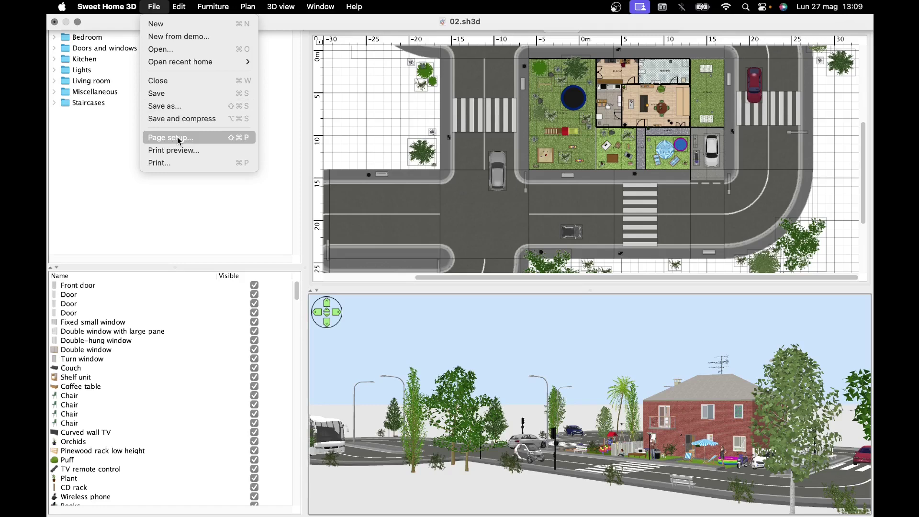
pyautogui.click(222, 137)
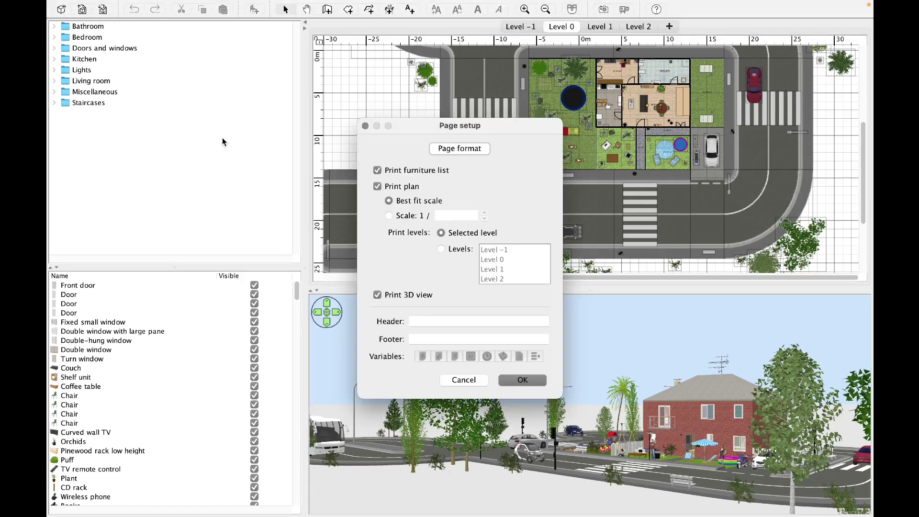
pyautogui.click(479, 149)
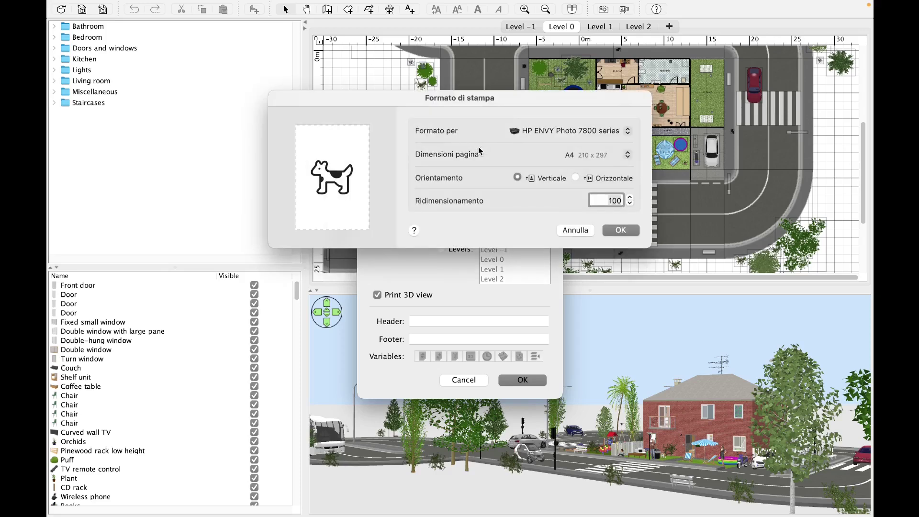
pyautogui.click(627, 151)
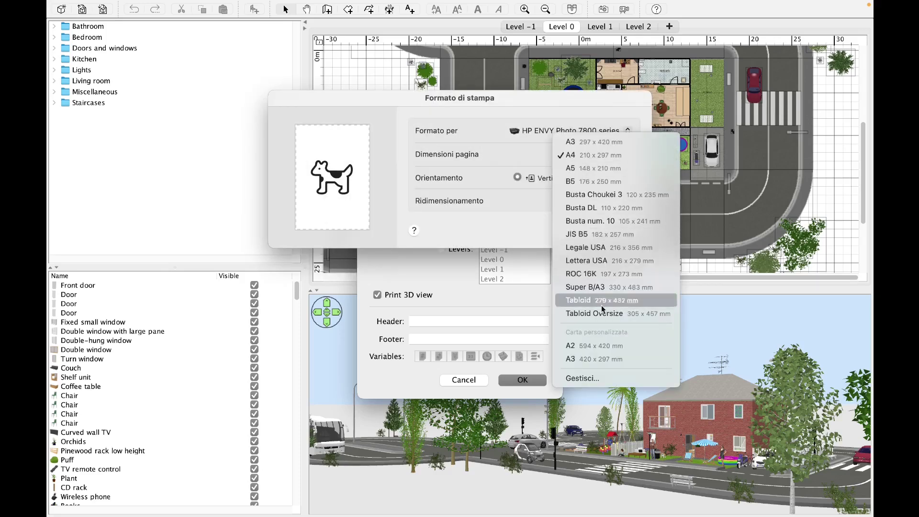
pyautogui.click(485, 178)
pyautogui.click(575, 178)
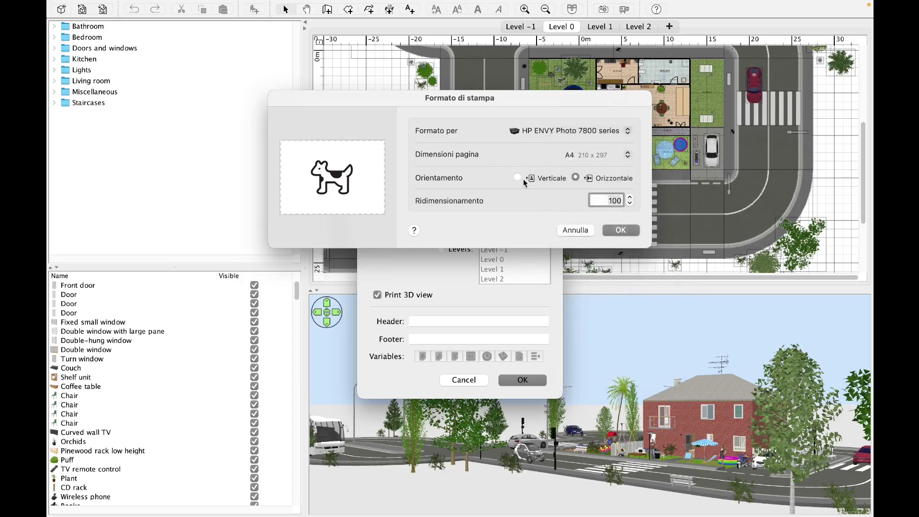
pyautogui.click(522, 180)
pyautogui.click(631, 197)
pyautogui.click(630, 198)
pyautogui.click(630, 197)
pyautogui.click(630, 203)
pyautogui.click(630, 204)
pyautogui.click(630, 203)
pyautogui.click(621, 231)
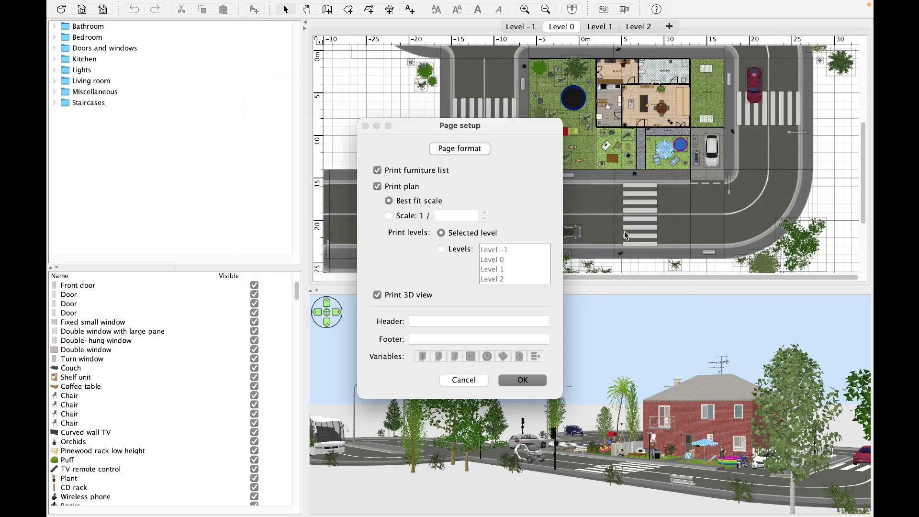
# - Toggle printing of the furniture list and plan off, then back on
pyautogui.click(378, 171)
pyautogui.click(377, 187)
pyautogui.click(377, 171)
pyautogui.click(378, 186)
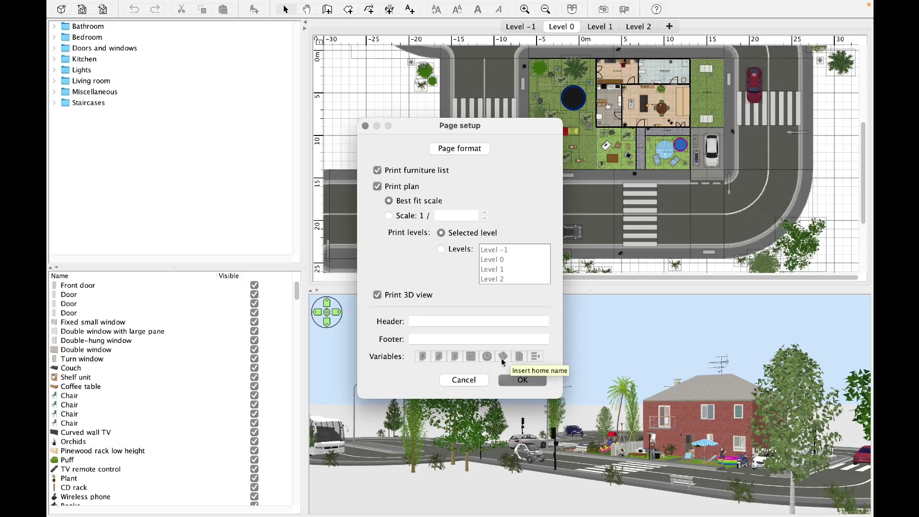
# - Cancel Page setup, then browse the Furniture, Plan and 3D view menus to Export to OBJ format
pyautogui.click(480, 381)
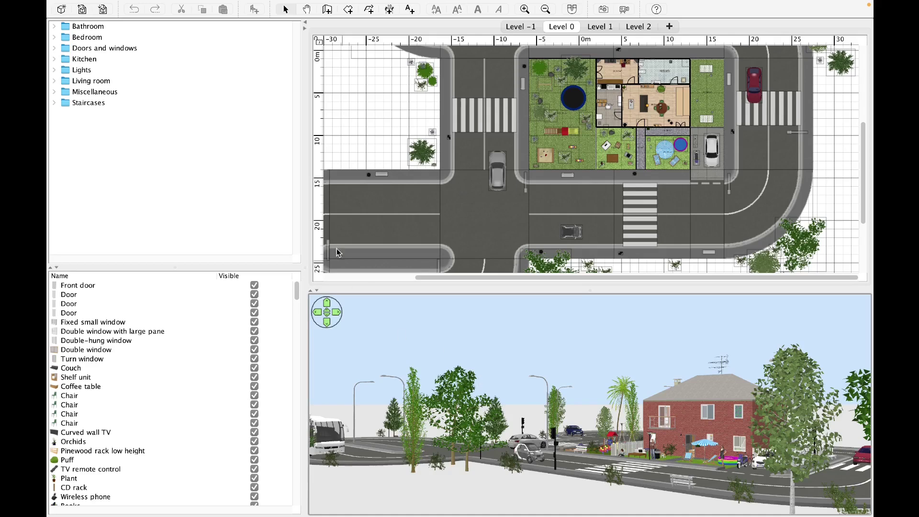
pyautogui.click(219, 6)
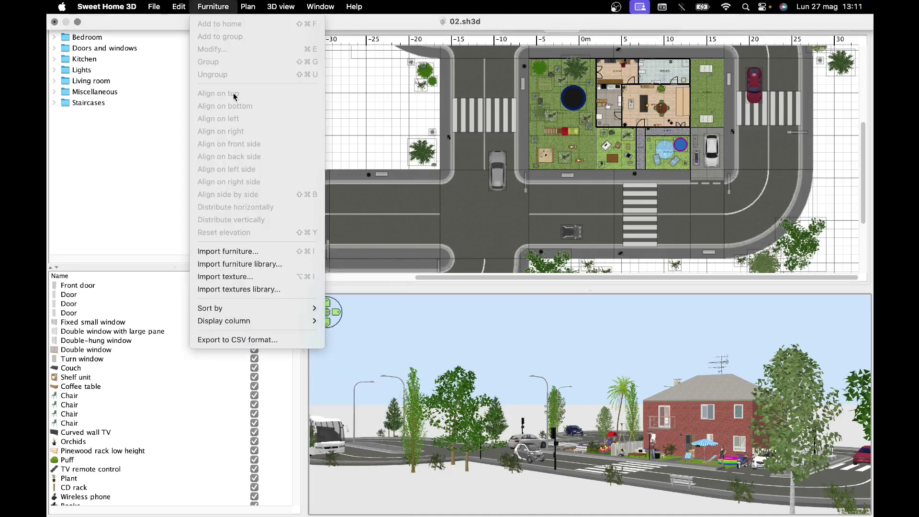
pyautogui.moveTo(250, 4)
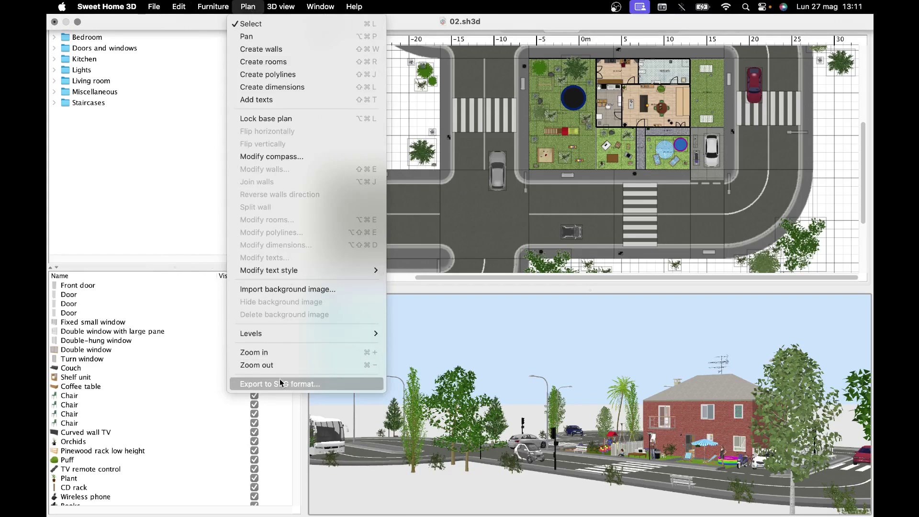
pyautogui.moveTo(281, 10)
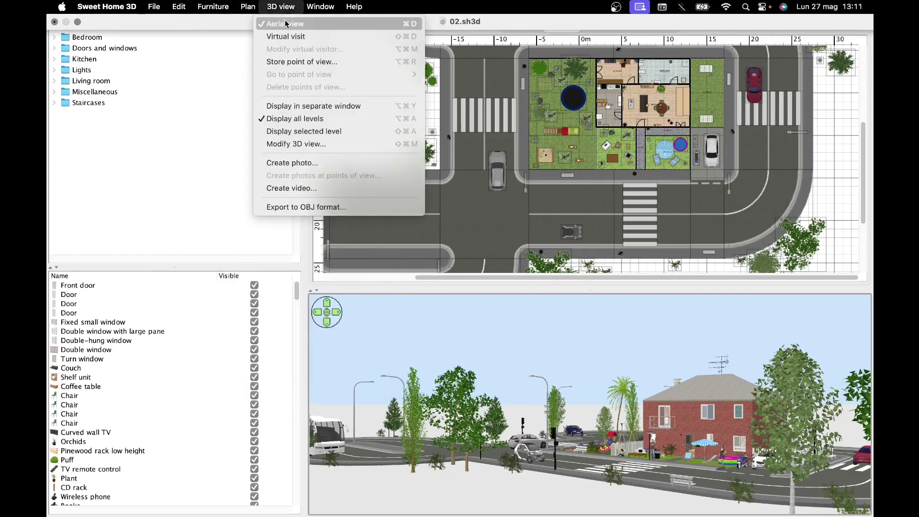
pyautogui.click(354, 208)
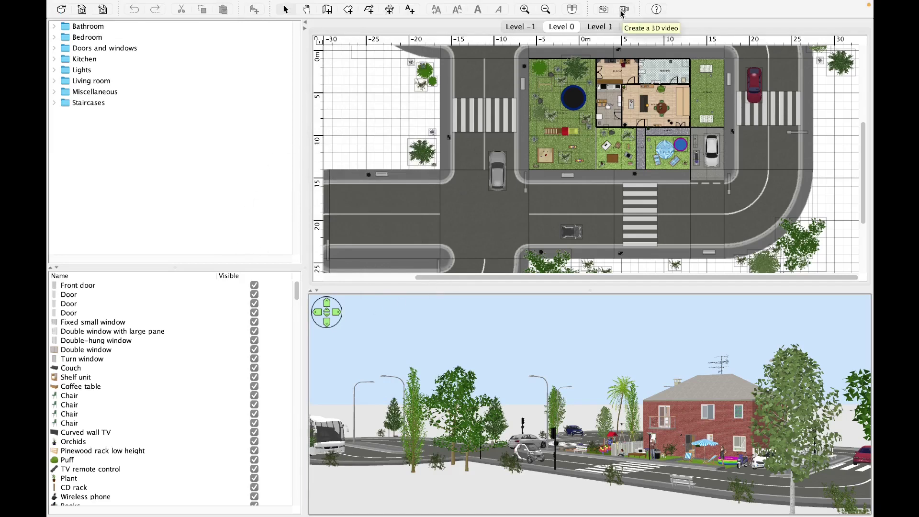
# - Open Create video from the 3D view menu and place the observer in the street before the house
pyautogui.click(280, 7)
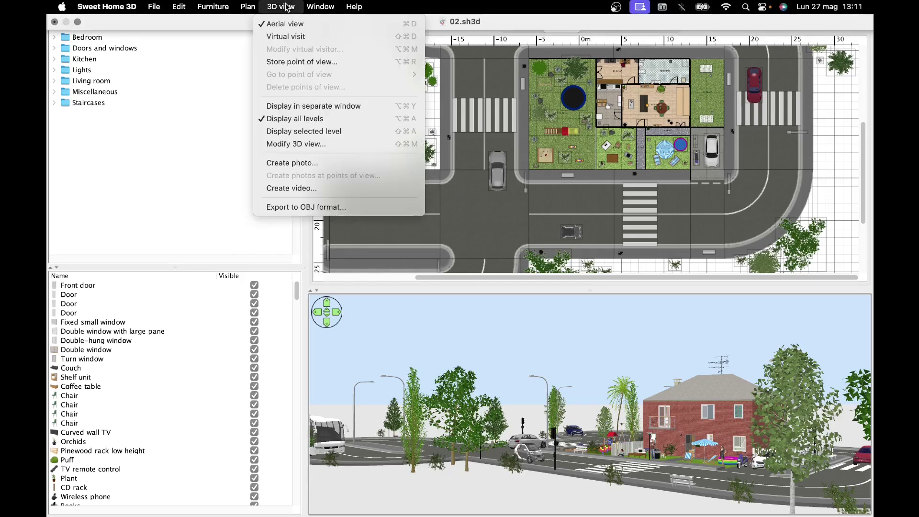
pyautogui.click(304, 189)
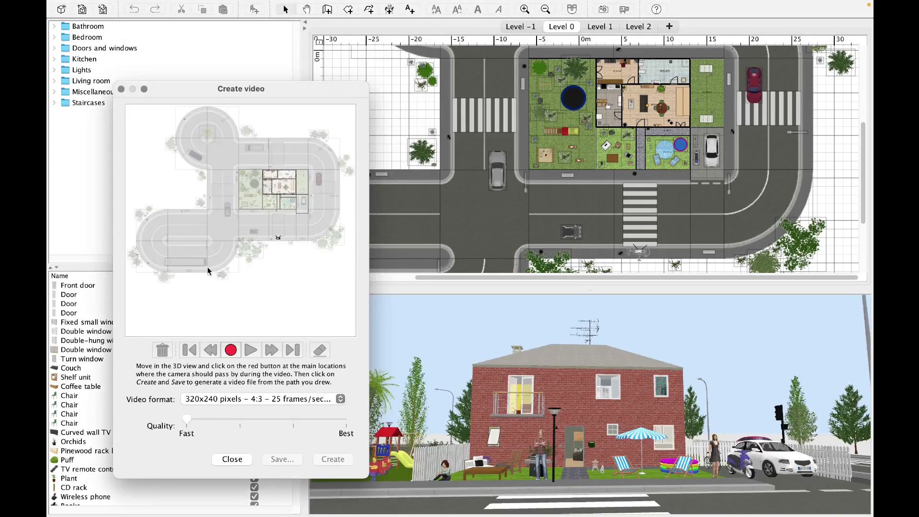
pyautogui.moveTo(283, 90); pyautogui.dragTo(282, 48)
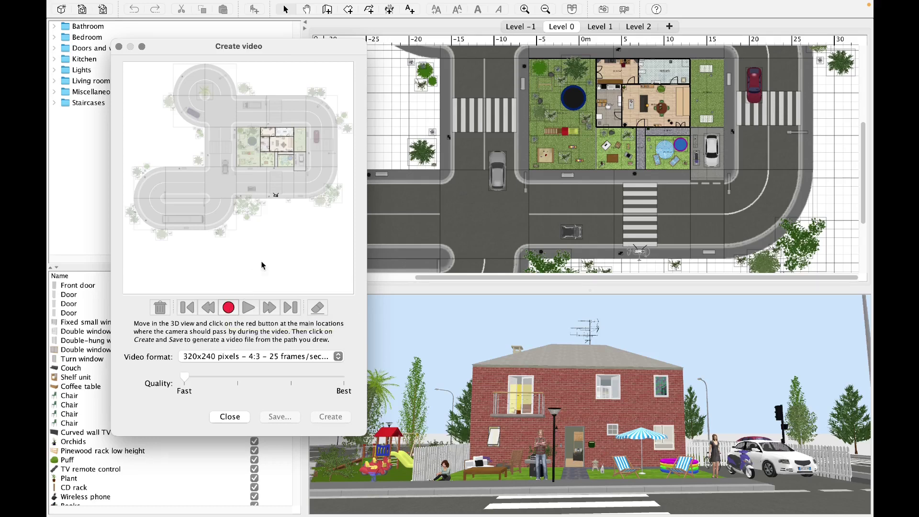
pyautogui.moveTo(639, 251); pyautogui.dragTo(616, 257)
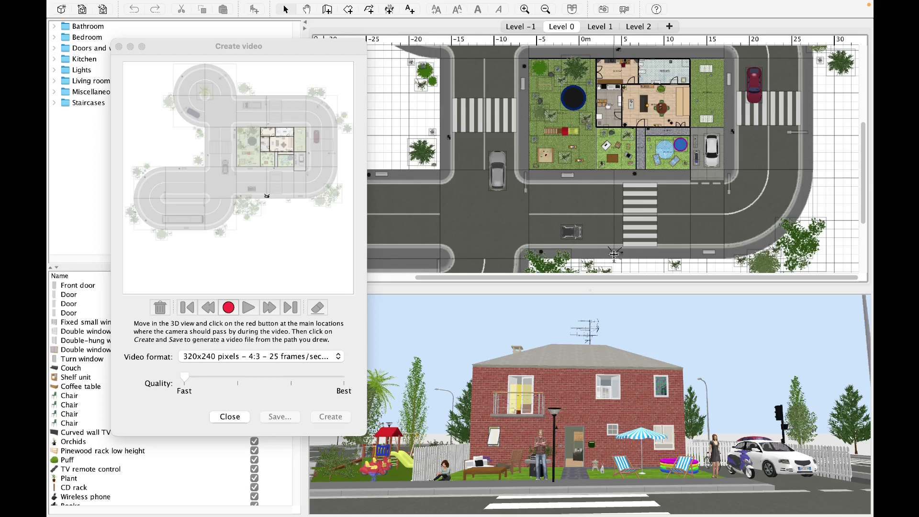
pyautogui.moveTo(617, 257); pyautogui.dragTo(643, 252)
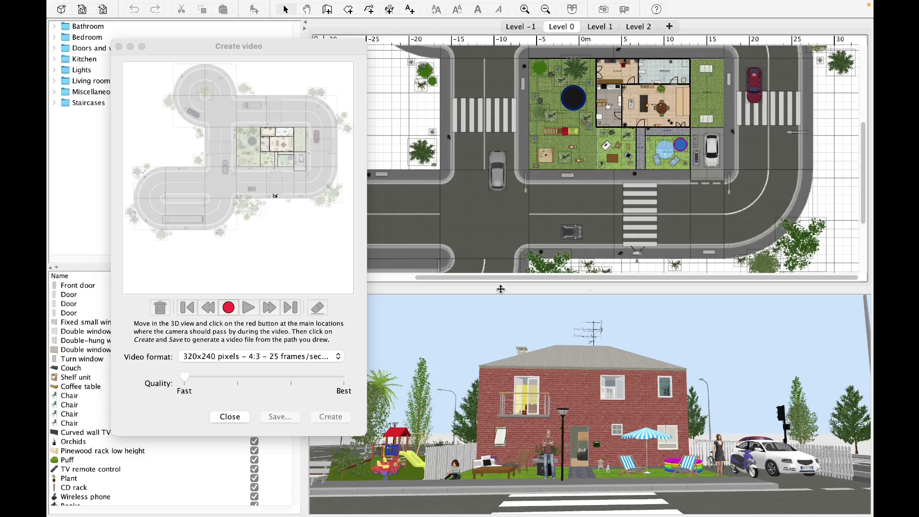
# - Record three camera waypoints: in the street, on the crosswalk, and inside the living room
pyautogui.click(230, 309)
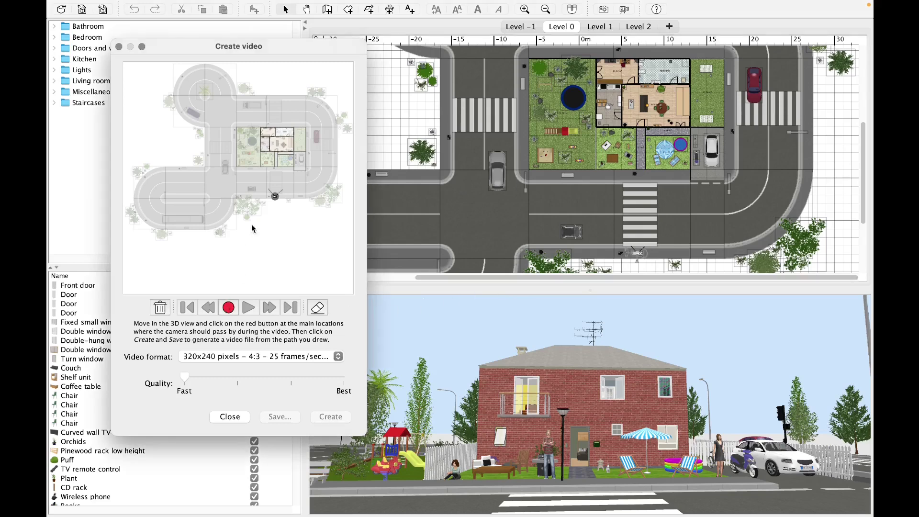
pyautogui.moveTo(638, 251); pyautogui.dragTo(641, 177)
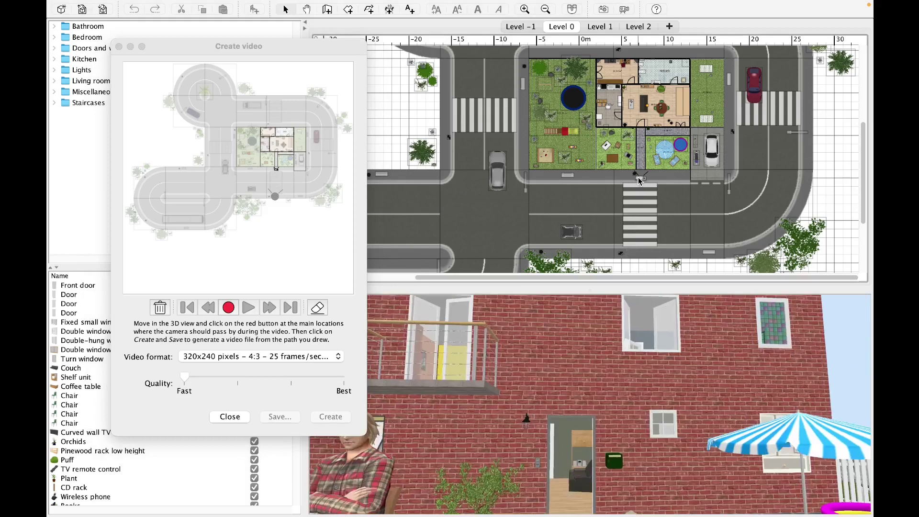
pyautogui.click(229, 307)
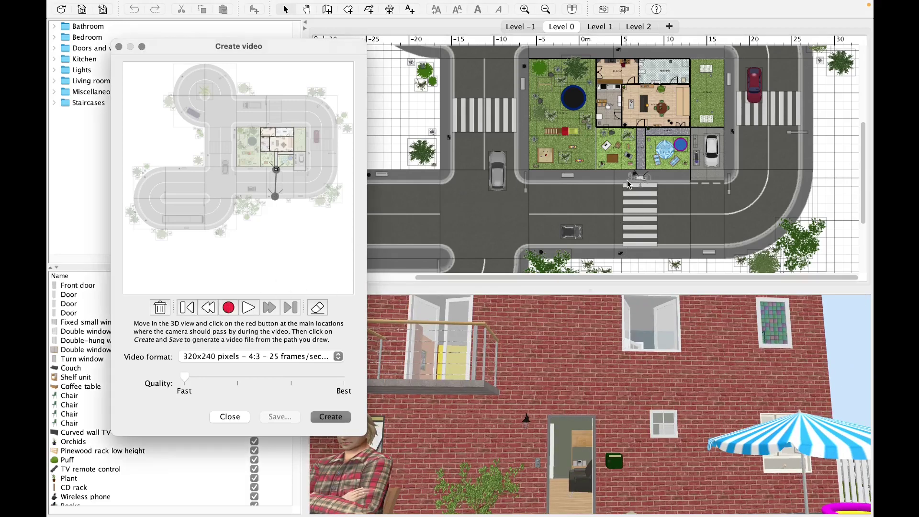
pyautogui.click(641, 179)
pyautogui.moveTo(641, 179); pyautogui.dragTo(637, 119)
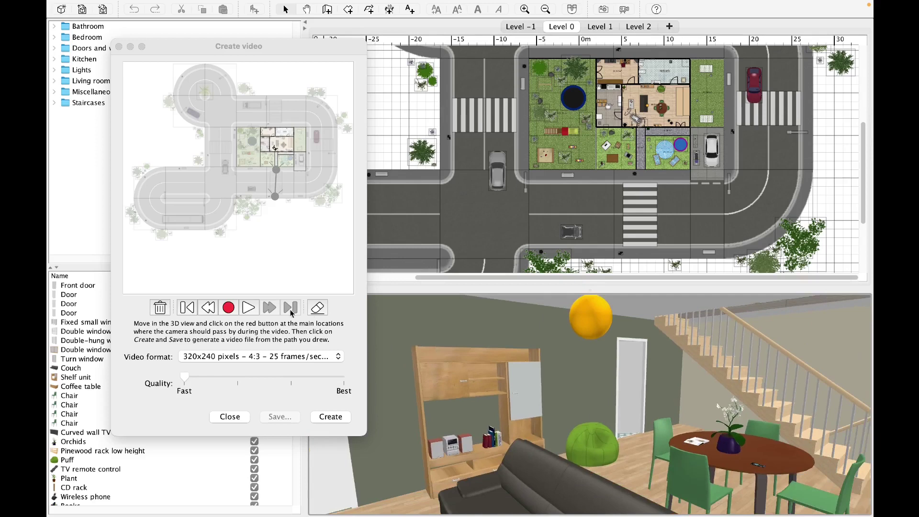
pyautogui.click(229, 307)
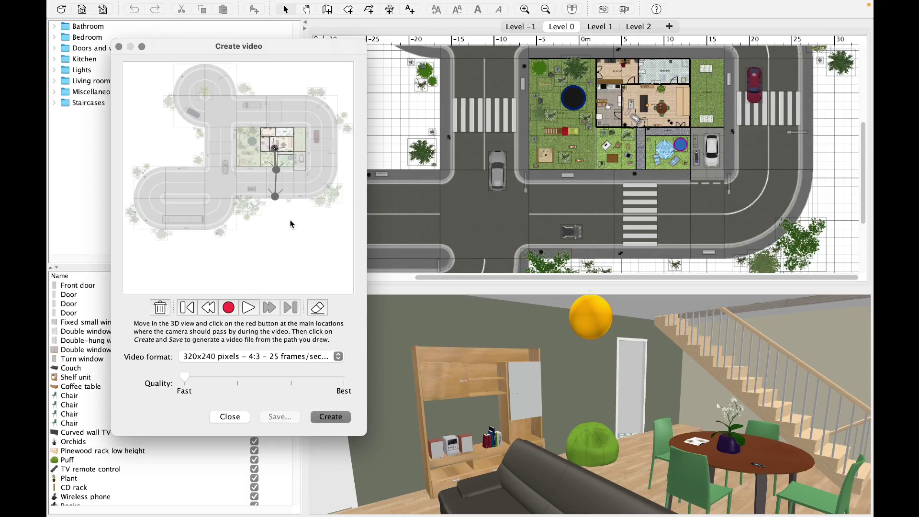
# - Play back the camera path, jump to its start, and erase the last two waypoints
pyautogui.click(251, 312)
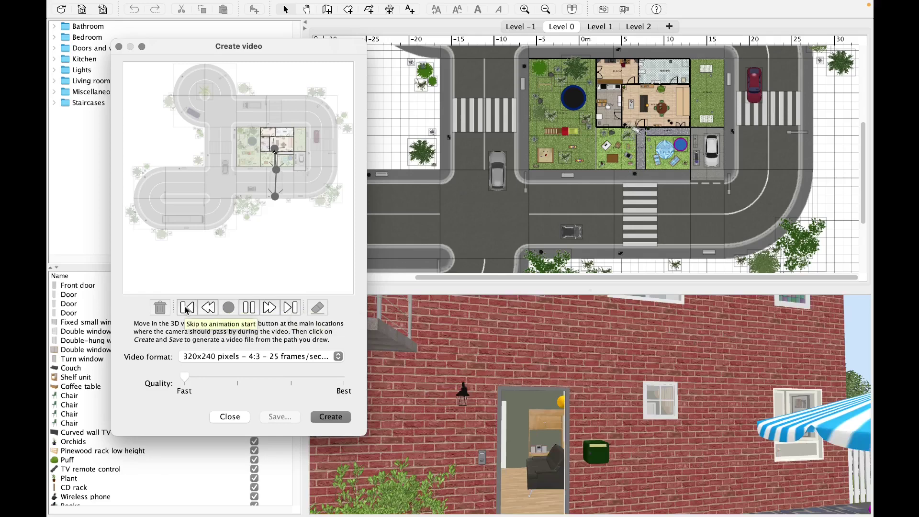
pyautogui.click(187, 307)
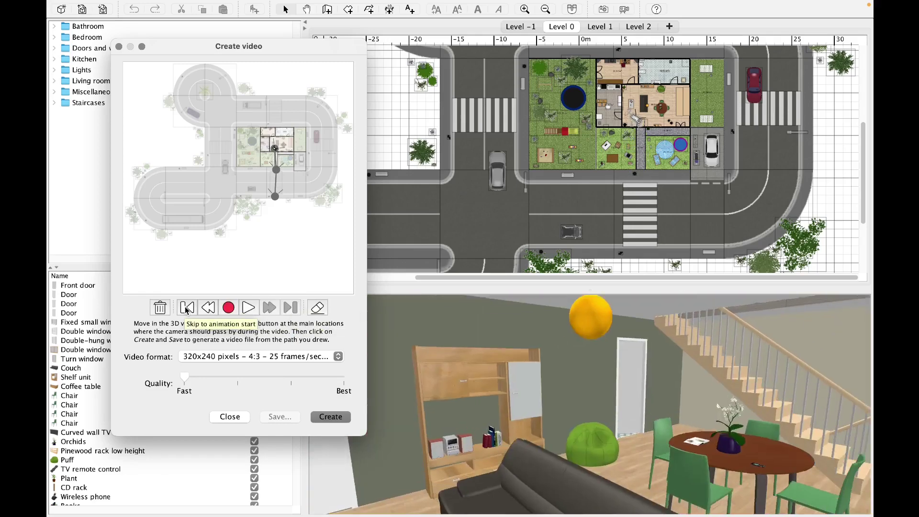
pyautogui.click(318, 307)
pyautogui.click(317, 307)
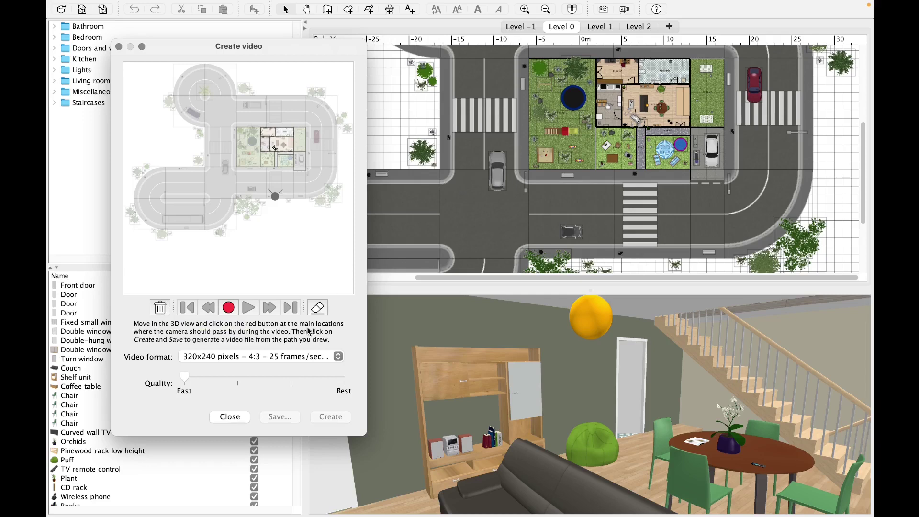
# - Keep the 320x240 video format and record a new waypoint facing the garden
pyautogui.click(296, 357)
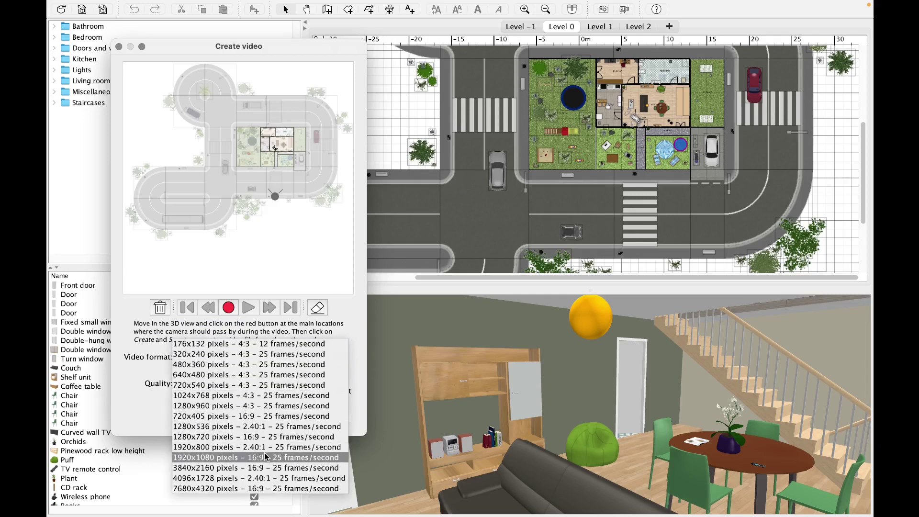
pyautogui.click(160, 388)
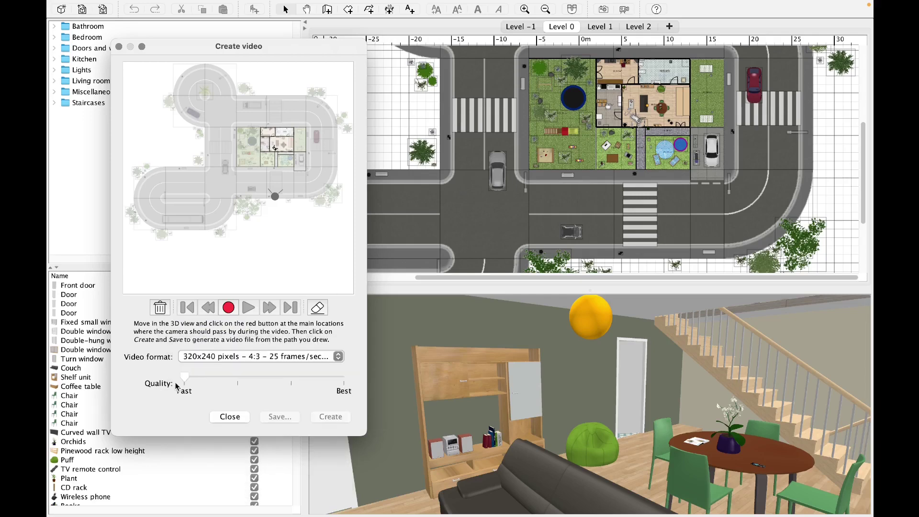
pyautogui.moveTo(192, 383)
pyautogui.moveTo(235, 383)
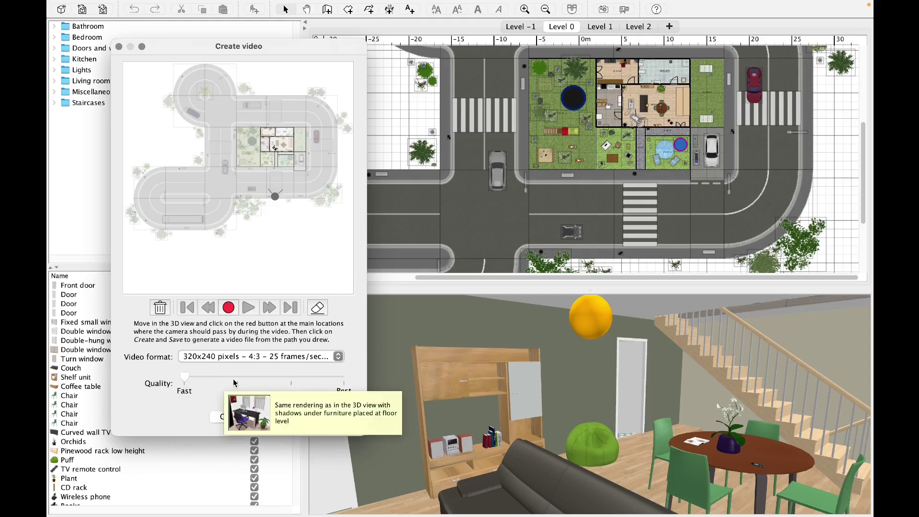
pyautogui.moveTo(341, 380)
pyautogui.click(635, 121)
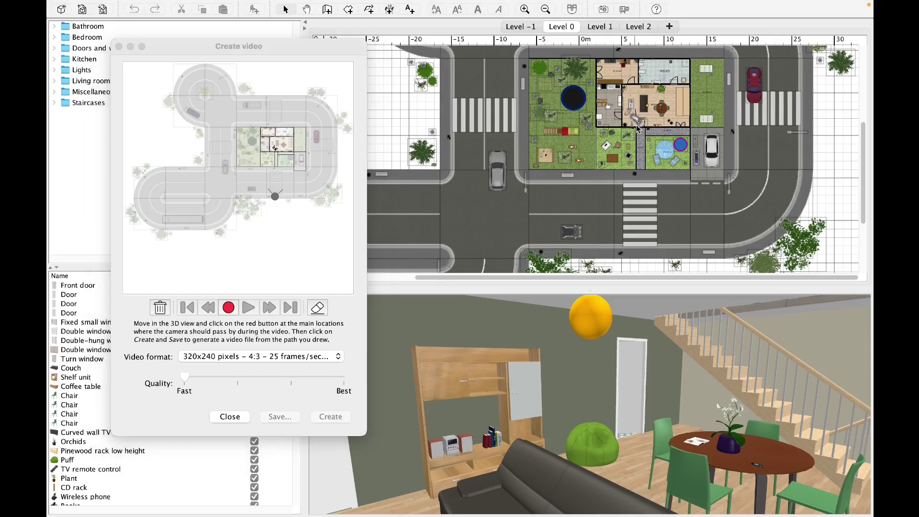
pyautogui.moveTo(637, 134); pyautogui.dragTo(642, 181)
pyautogui.click(229, 307)
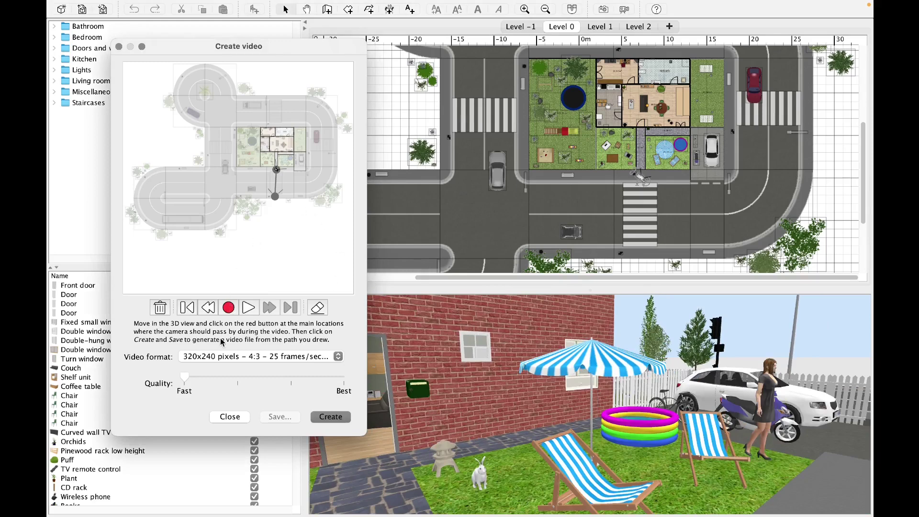
# - Start rendering the video, stop it with confirmation, and close the Create video dialog
pyautogui.click(338, 417)
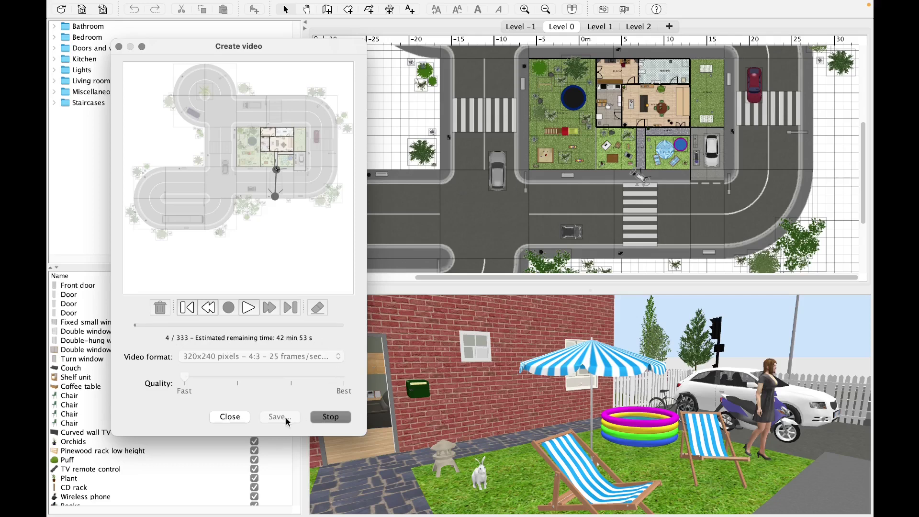
pyautogui.click(344, 417)
pyautogui.click(393, 263)
pyautogui.click(119, 46)
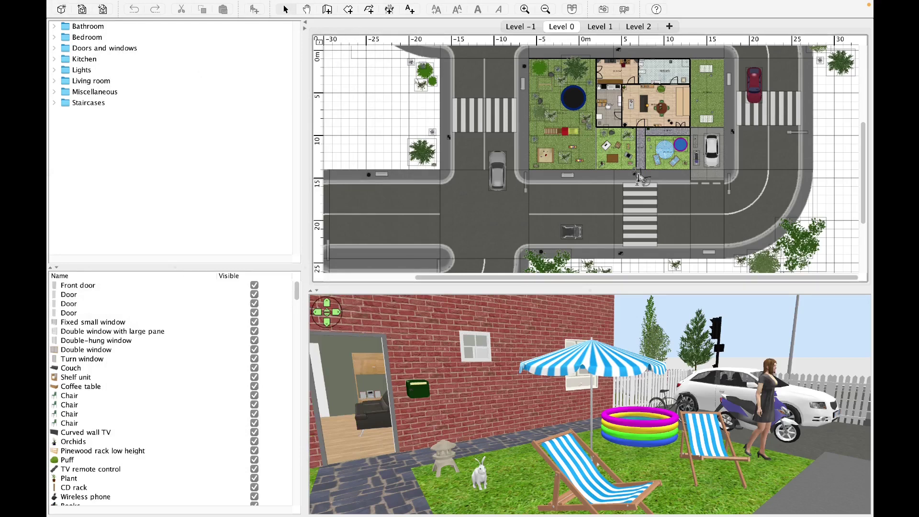
# - Move the visitor from the crosswalk into the garden, face the playground, and tilt up toward the upper storey
pyautogui.moveTo(640, 176); pyautogui.dragTo(543, 166)
pyautogui.moveTo(622, 333); pyautogui.dragTo(750, 395)
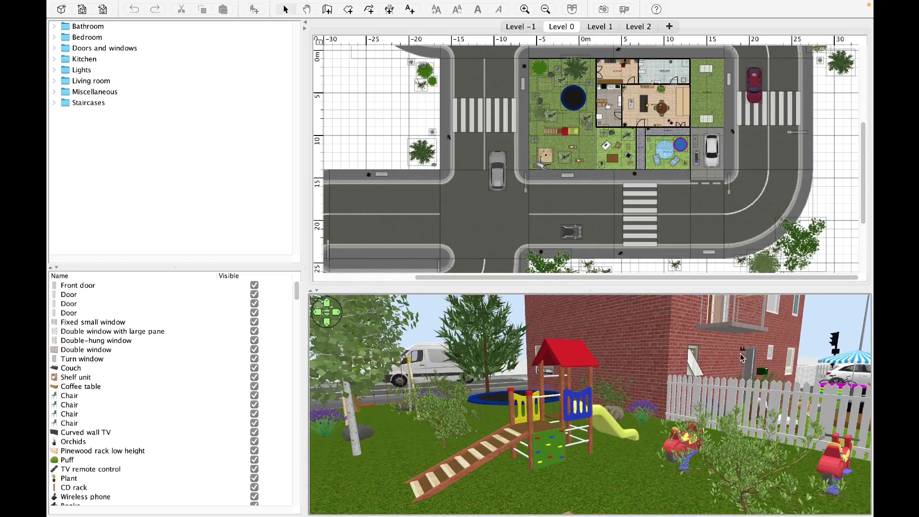
pyautogui.press('pageup')
pyautogui.press('pageup')
pyautogui.press('pageup')
pyautogui.press('pageup')
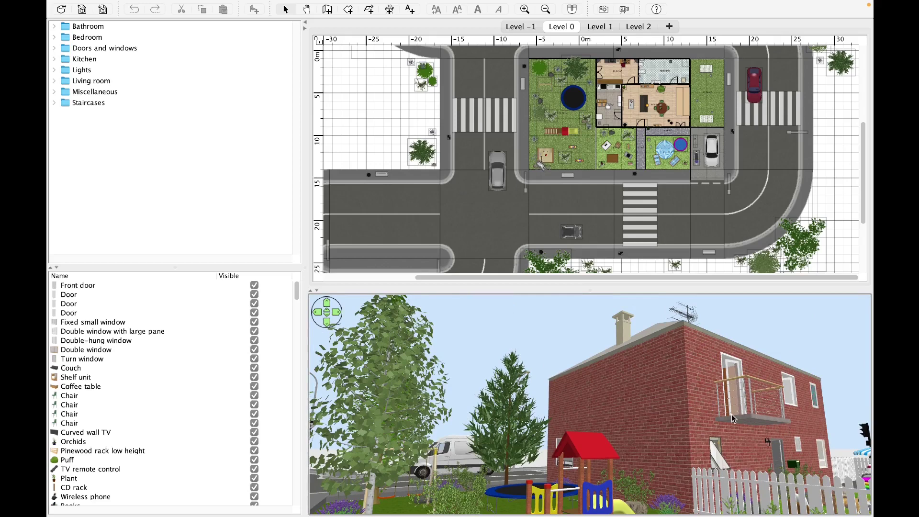
pyautogui.press('Right')
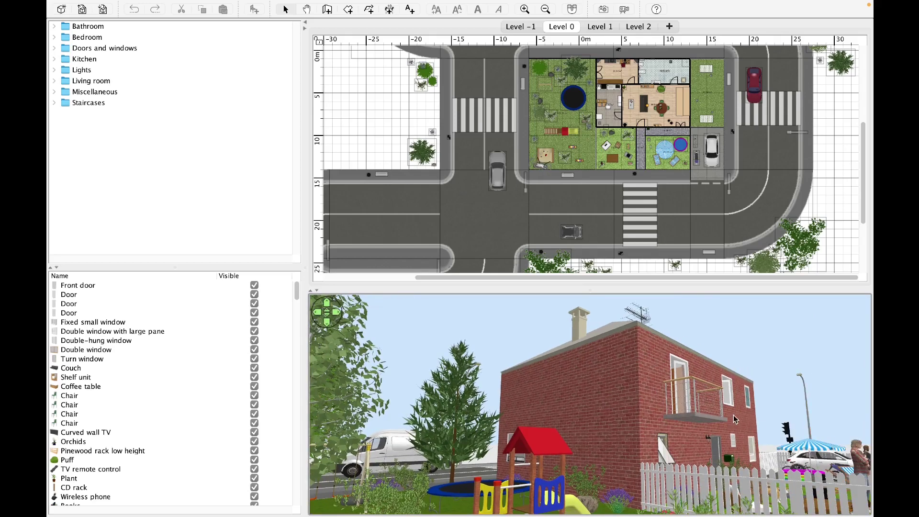
pyautogui.press('Left')
pyautogui.press('pageup')
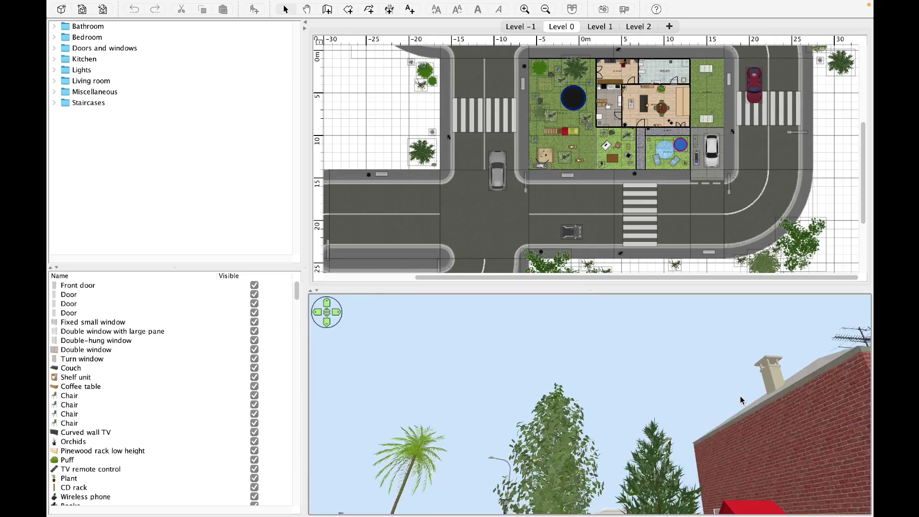
# - Switch the 3D view to Aerial view and rotate it around the house
pyautogui.rightClick(741, 400)
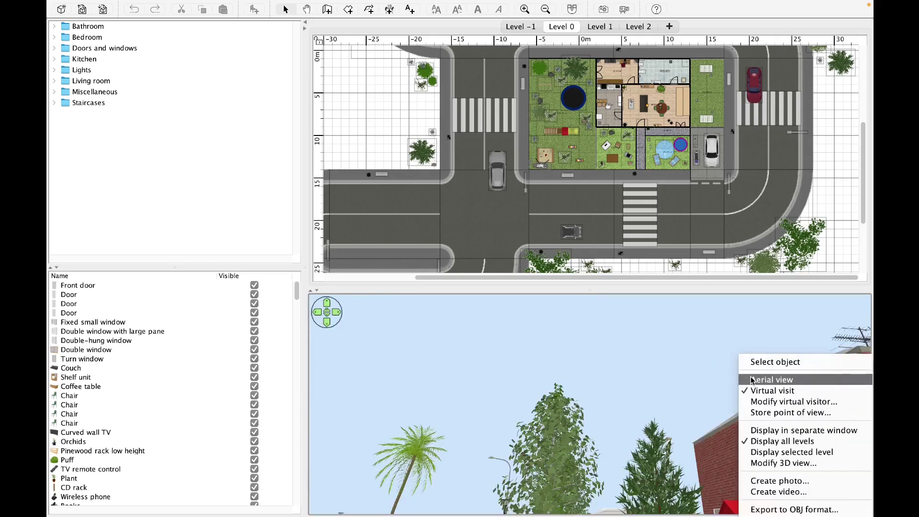
pyautogui.click(751, 376)
pyautogui.moveTo(694, 377); pyautogui.dragTo(707, 382)
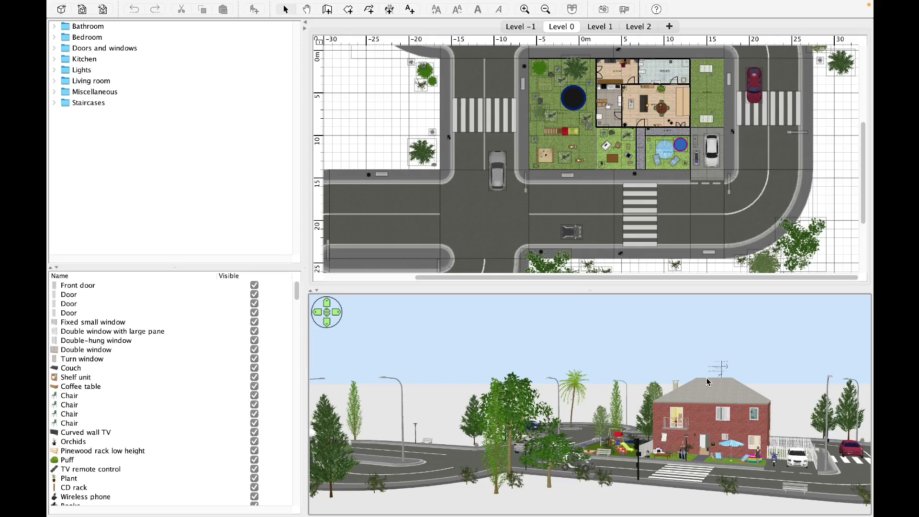
pyautogui.scroll(5, 683, 208)
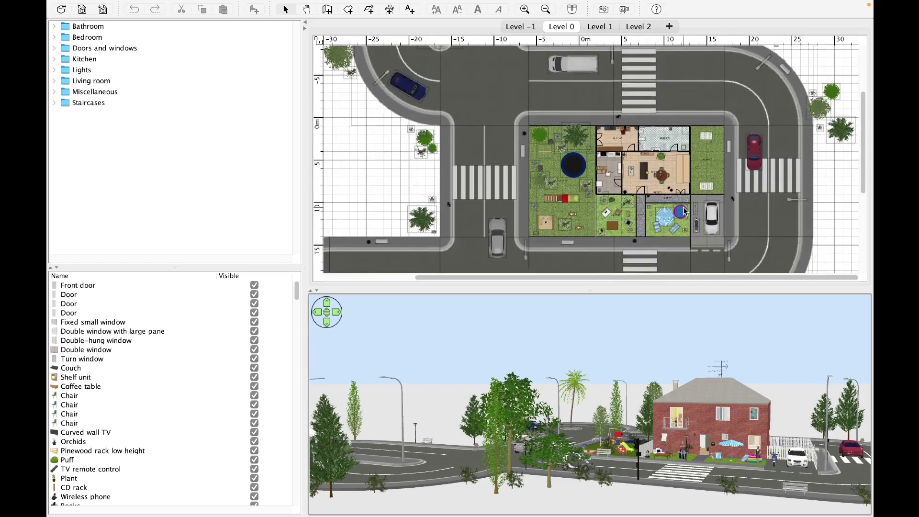